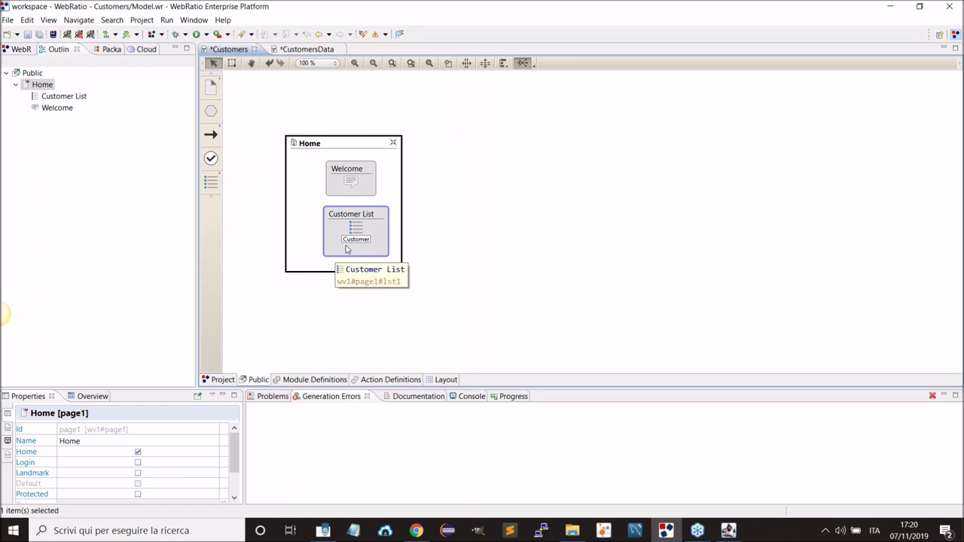
Include the Login & Home pattern from the library in the Public site view.
click(445, 110)
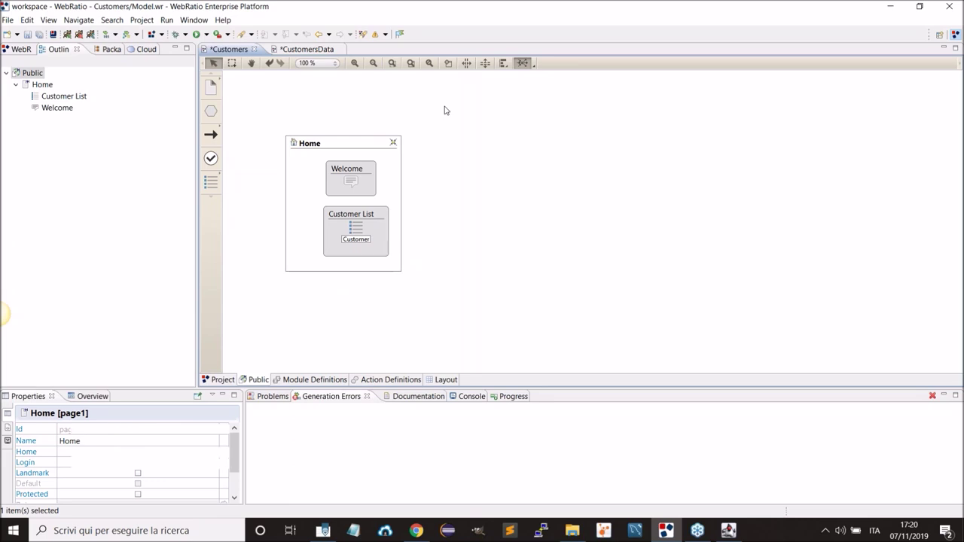
right_click(444, 111)
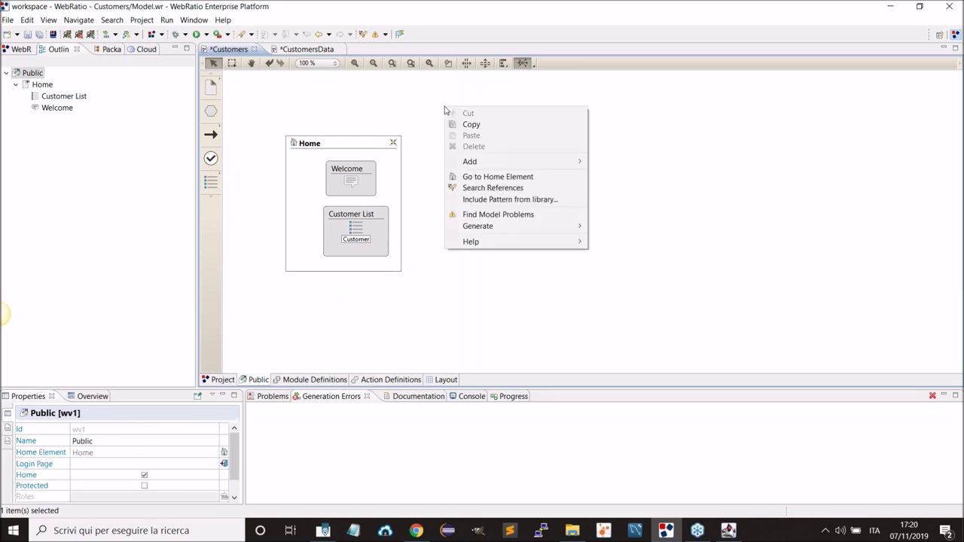
click(502, 200)
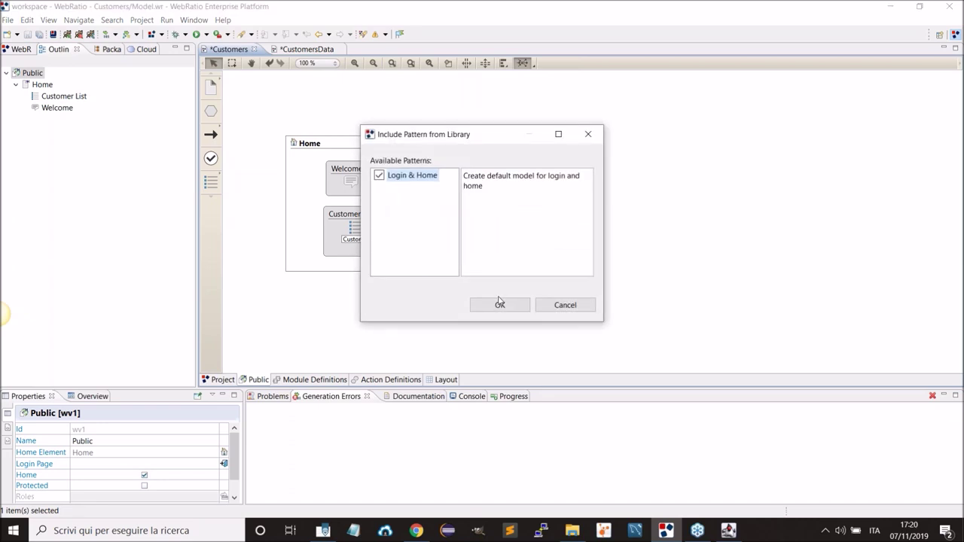
click(498, 308)
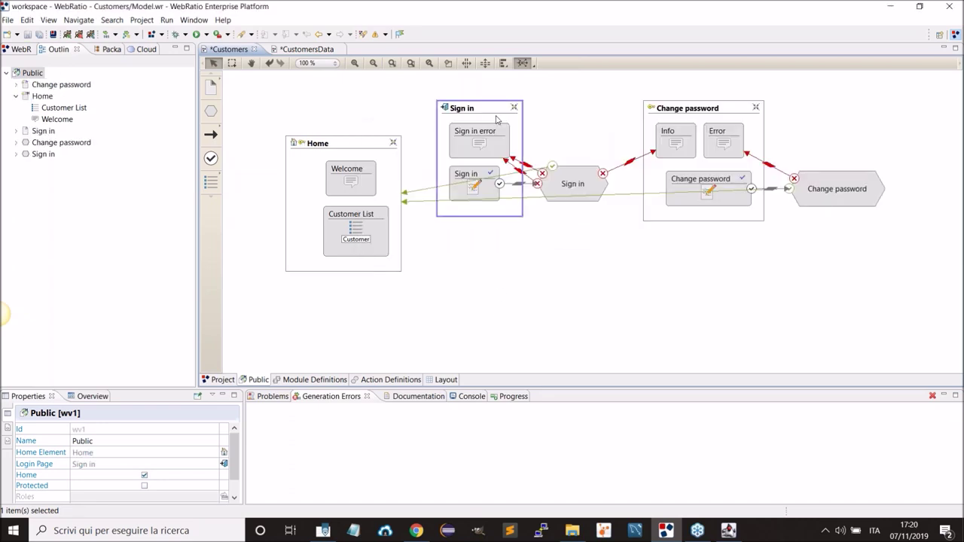
Move the Home page below the Sign in action, between the Sign in and Change password pages.
click(496, 119)
click(331, 148)
drag(331, 148, 585, 271)
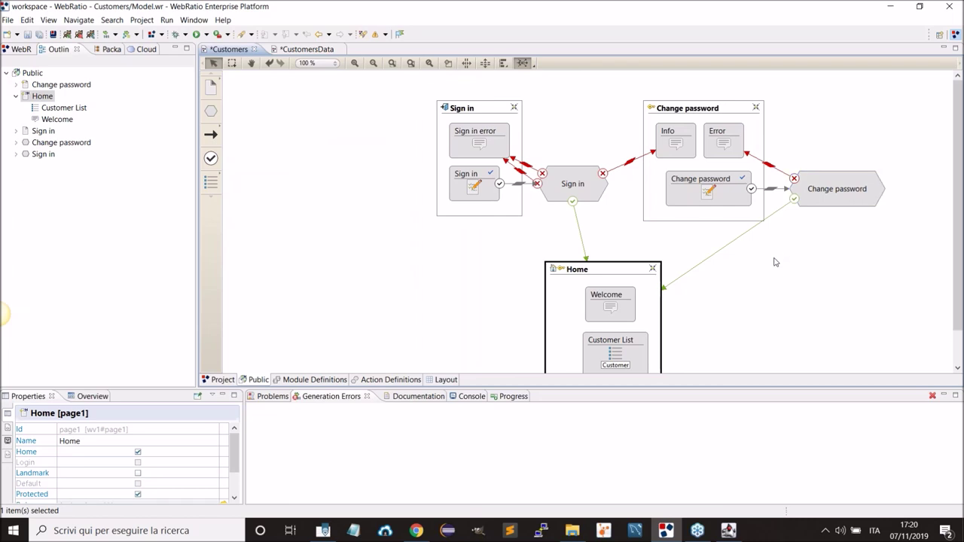
scroll(779, 279, down, 2)
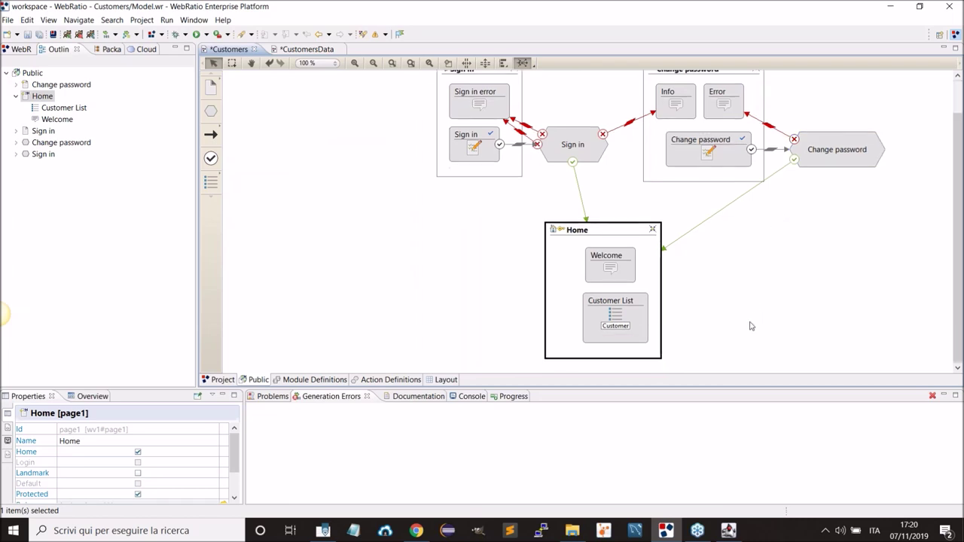
scroll(748, 330, up, 2)
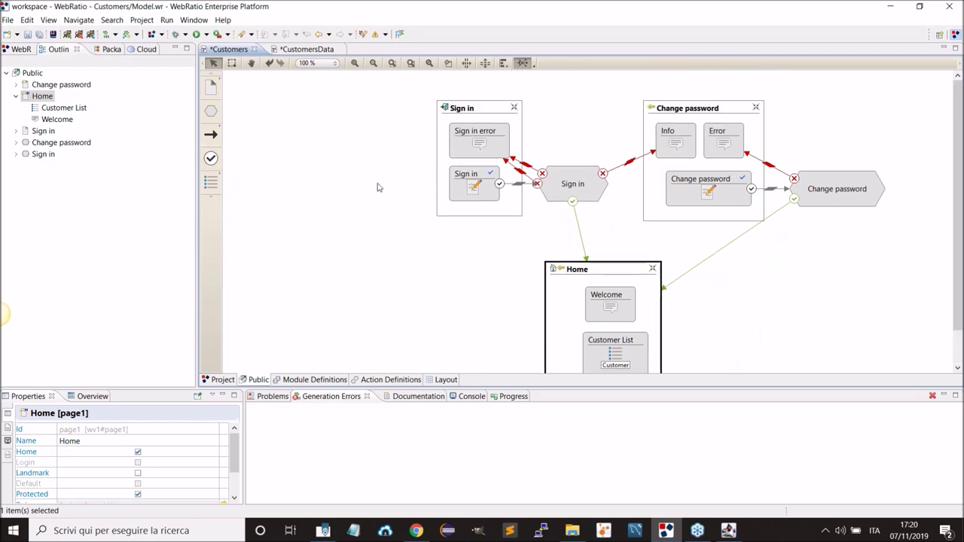
scroll(384, 191, down, 2)
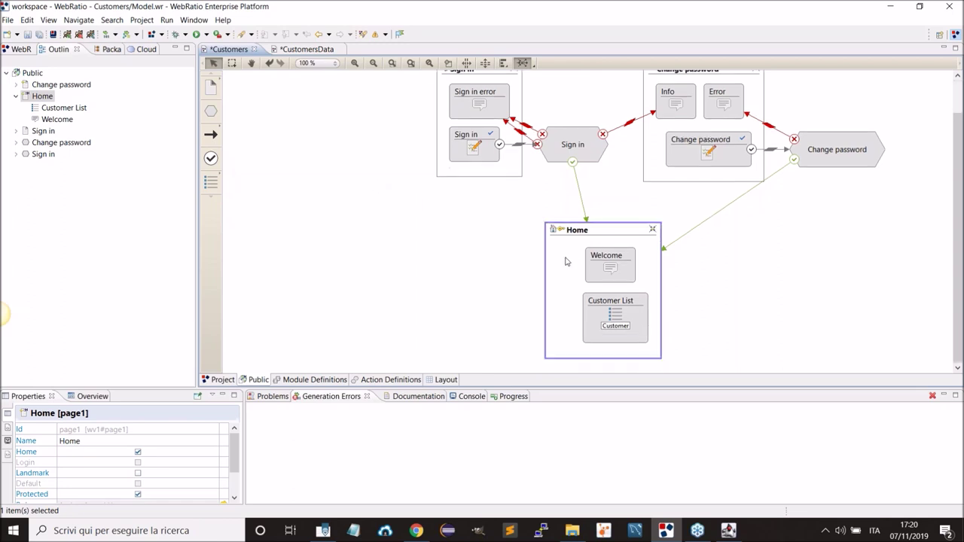
Add a Data Grid below the message in the Home page layout and bind its rows to the customer list's Rows data.
click(445, 381)
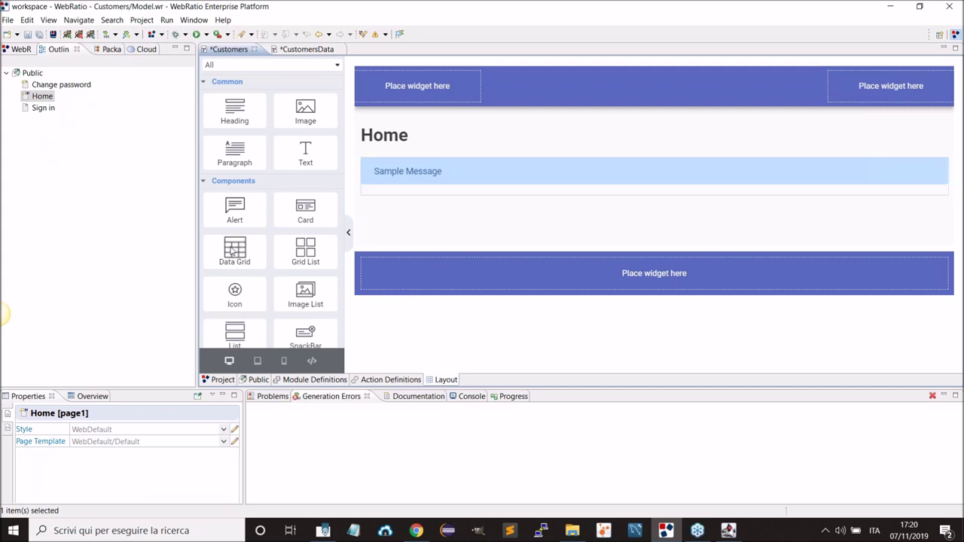
drag(237, 253, 493, 202)
double_click(632, 219)
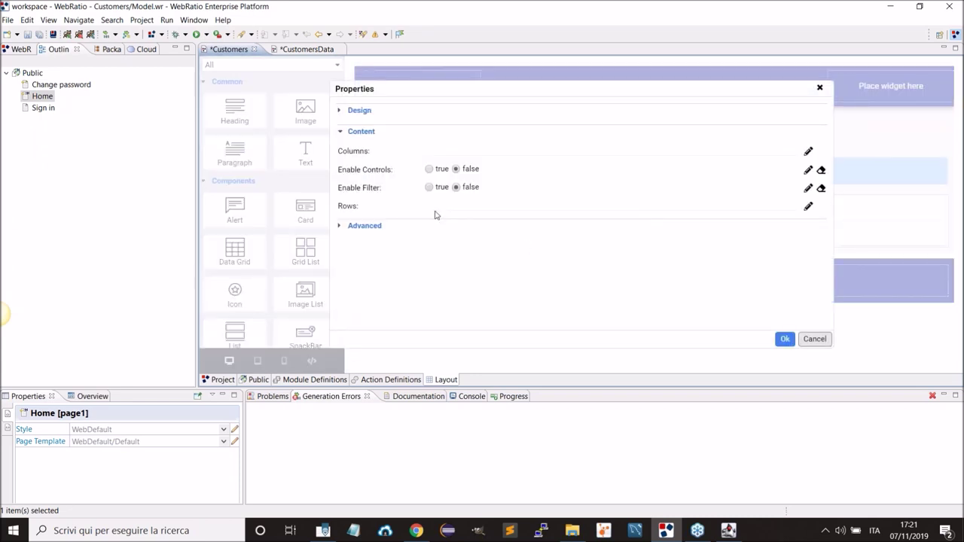
click(434, 209)
click(444, 232)
click(455, 250)
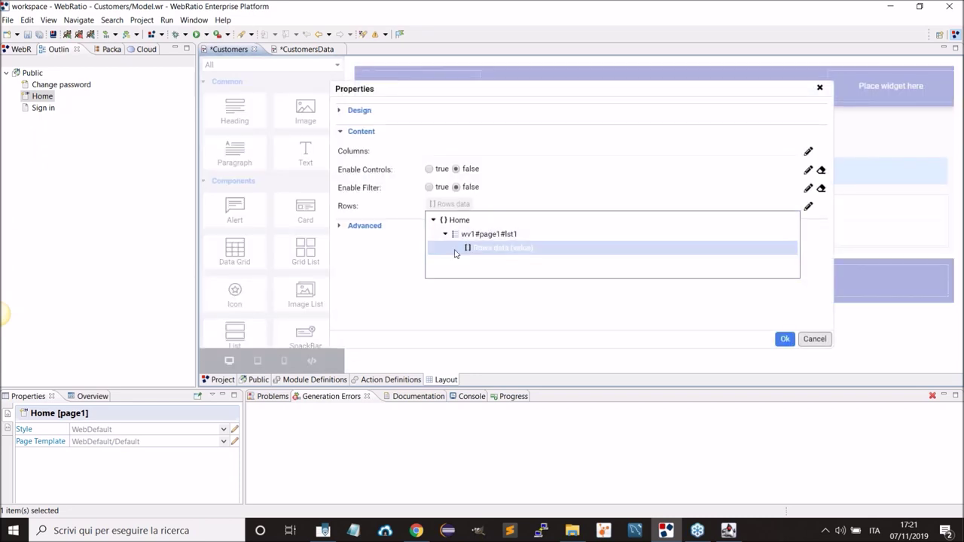
Set the data grid's columns to All attributes of rows from the customer list and apply the properties.
click(437, 153)
click(439, 158)
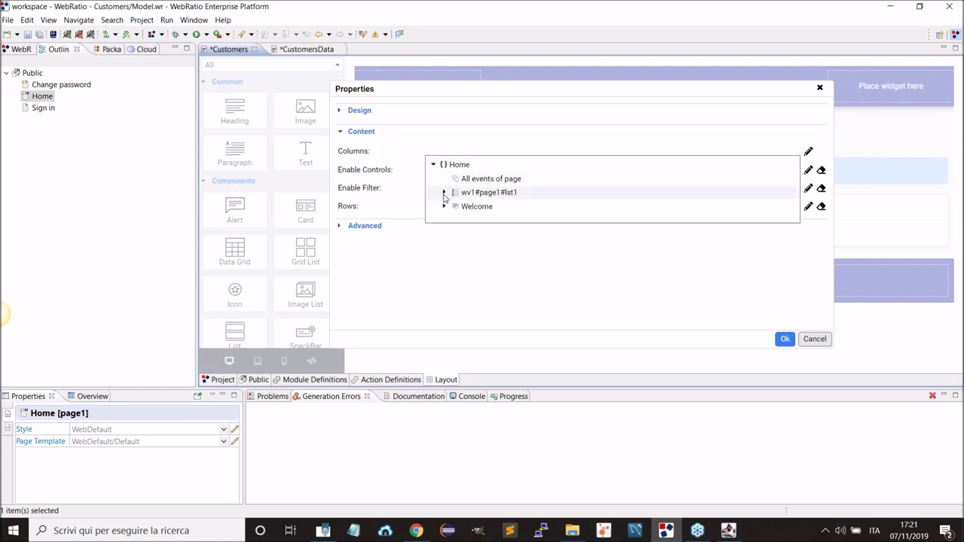
click(445, 195)
scroll(536, 204, down, 2)
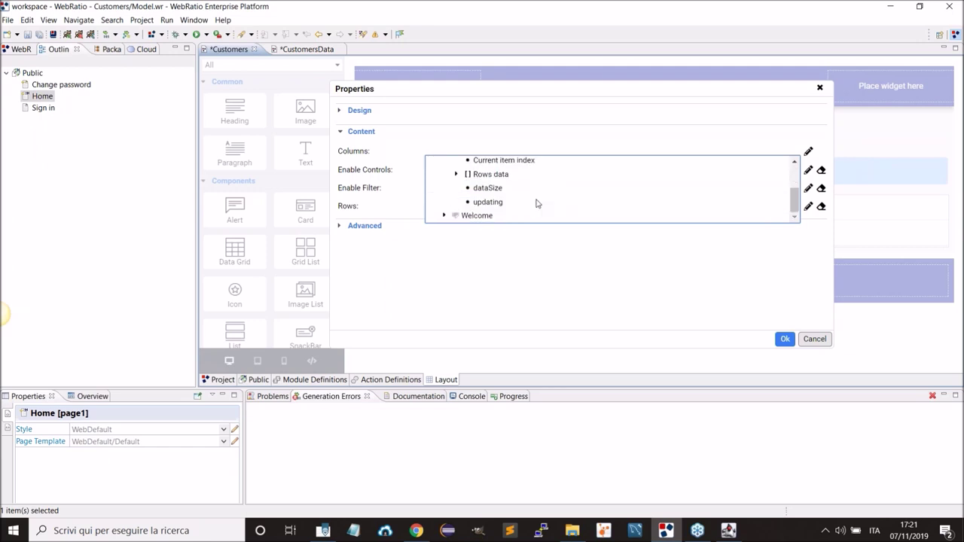
click(456, 174)
click(512, 189)
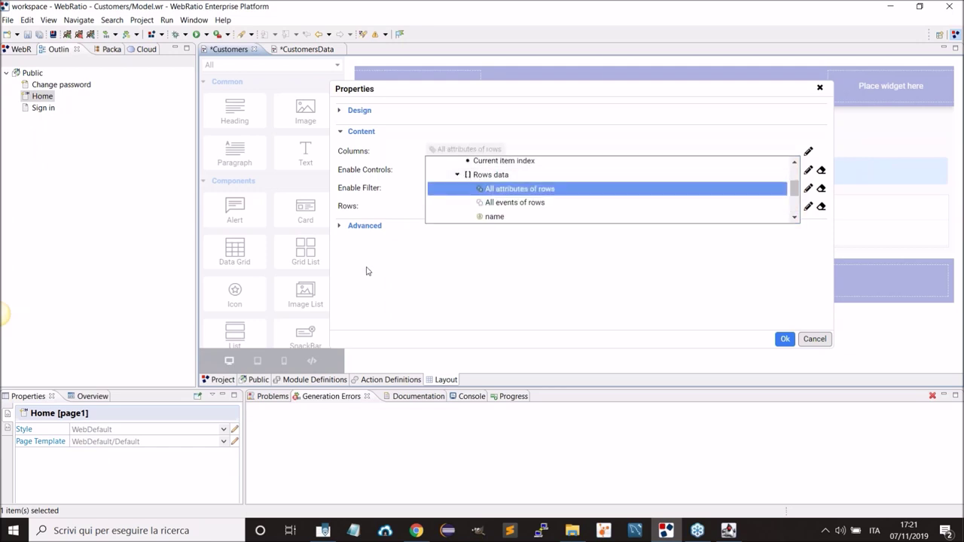
click(454, 272)
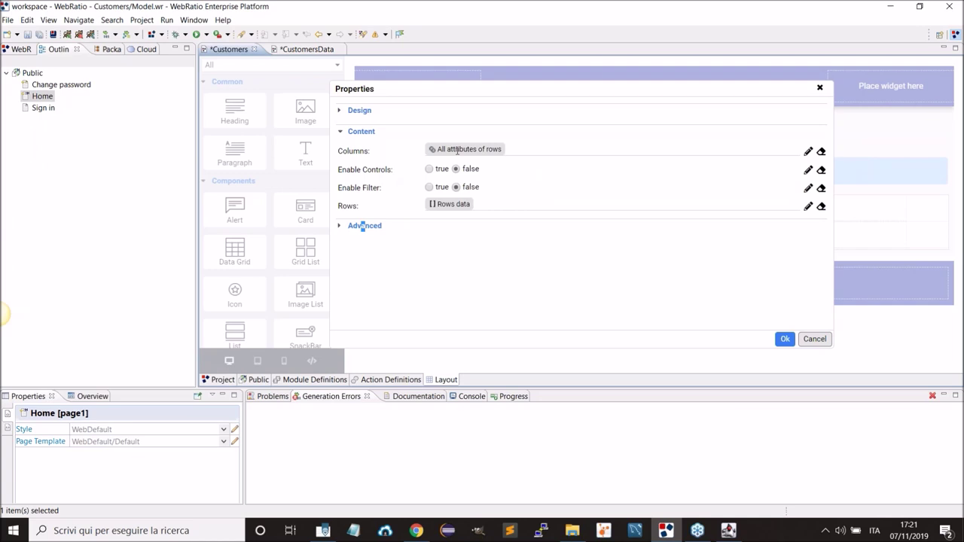
click(785, 341)
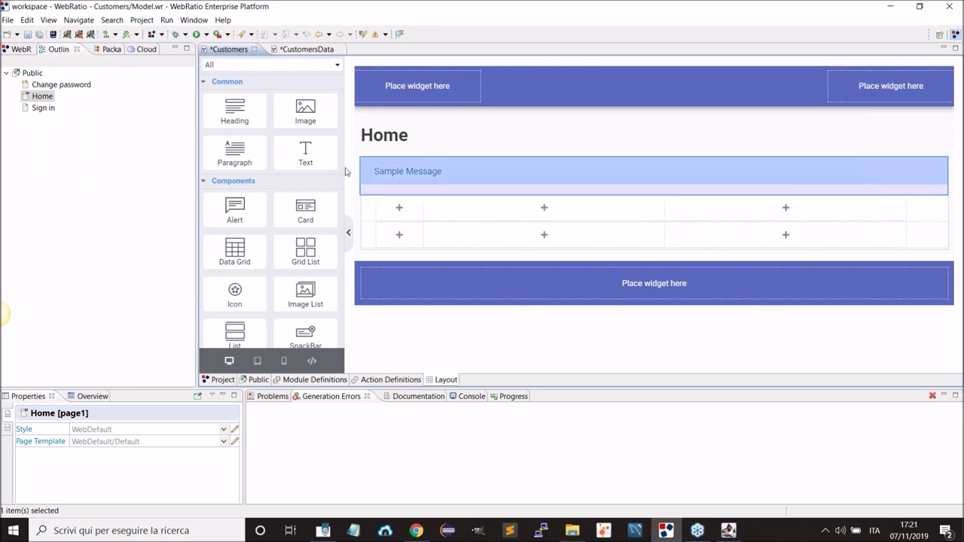
Fill the data grid's three header cells with text replaced by the attribute labels Logo, Name and IndustryType.
drag(311, 158, 541, 242)
drag(392, 223, 390, 216)
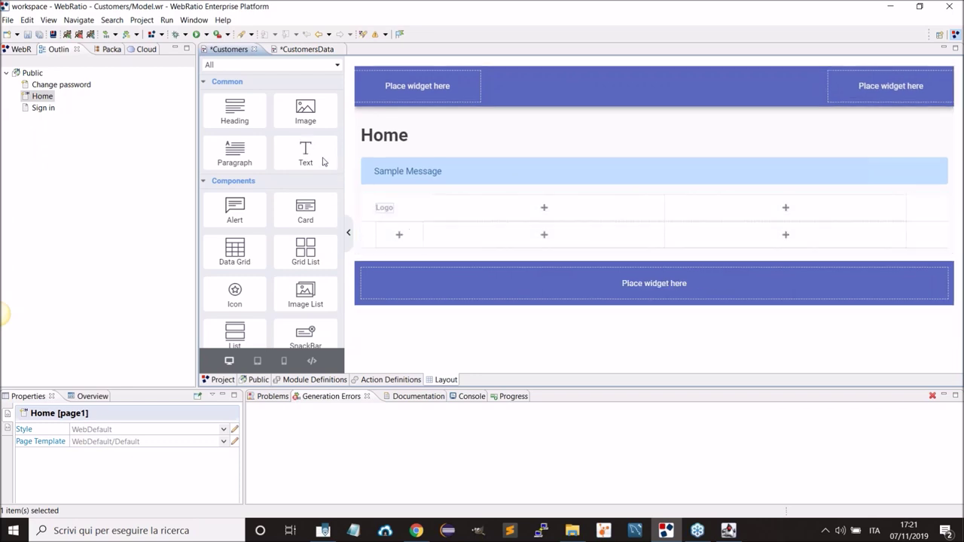
drag(305, 150, 463, 217)
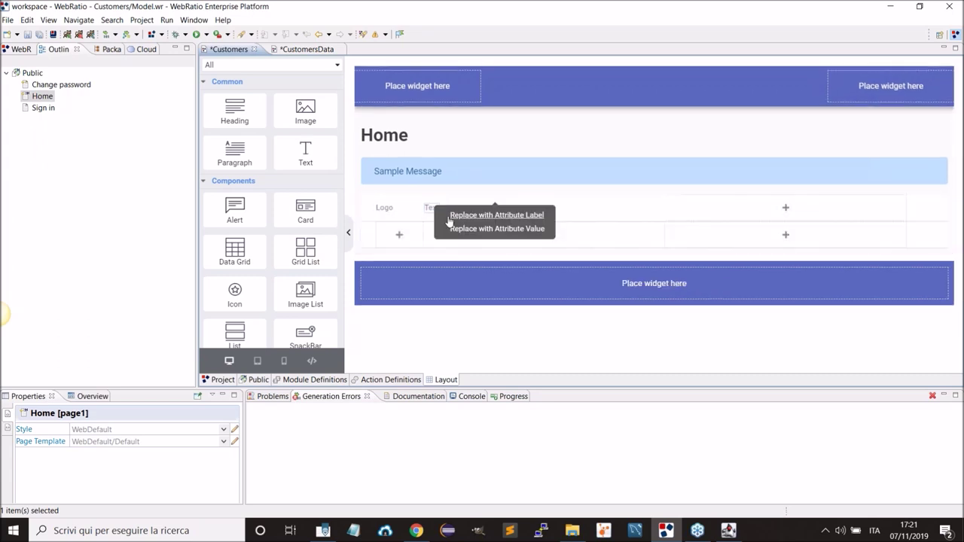
click(450, 216)
drag(305, 151, 689, 219)
click(689, 218)
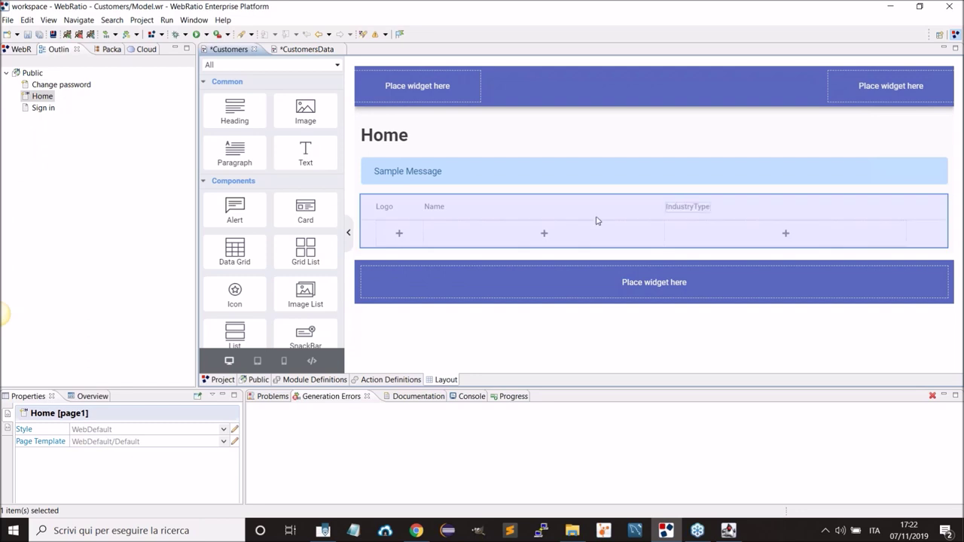
Place an image in the data row's cell under Logo, using the logo attribute as its dynamic image.
drag(300, 110, 393, 244)
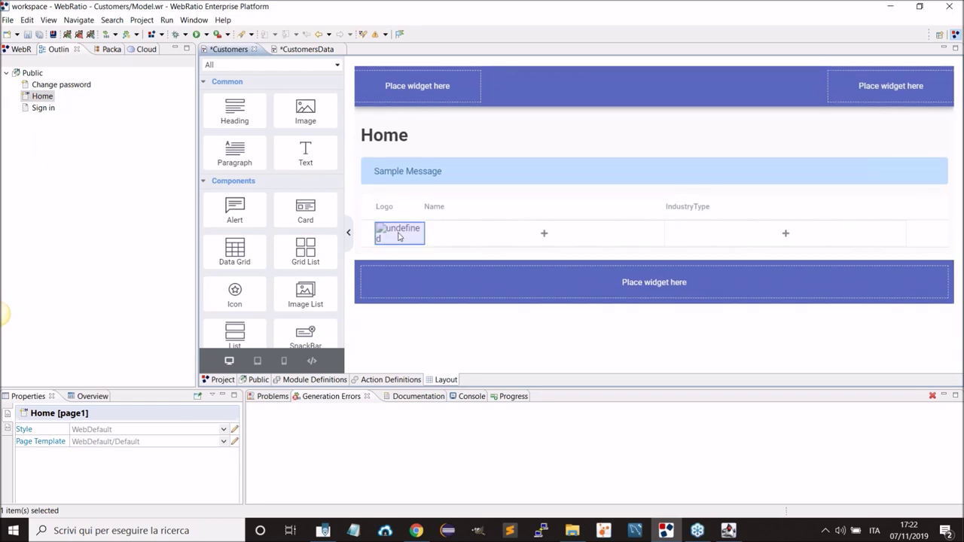
double_click(399, 237)
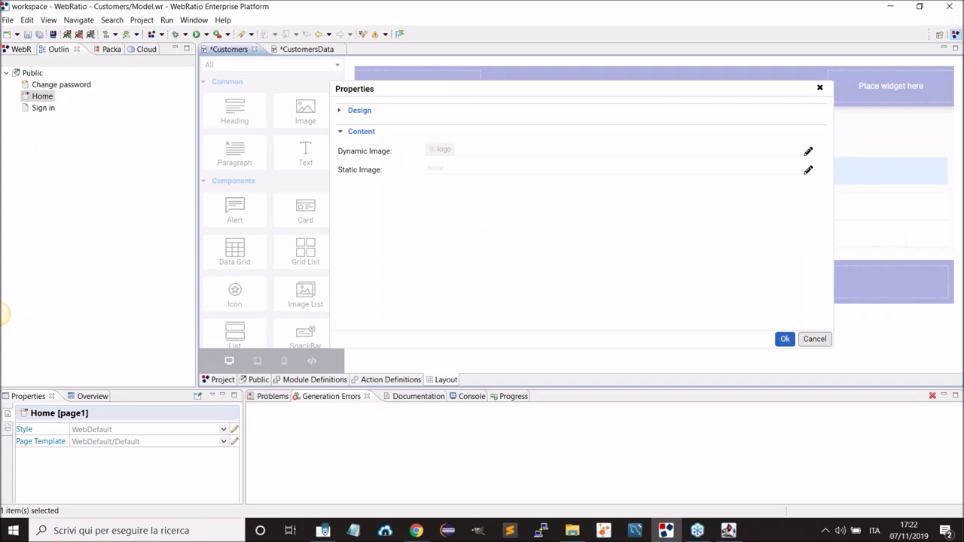
click(784, 339)
Add text replaced with the attribute value to the data row's cells under Name and IndustryType.
drag(305, 151, 445, 246)
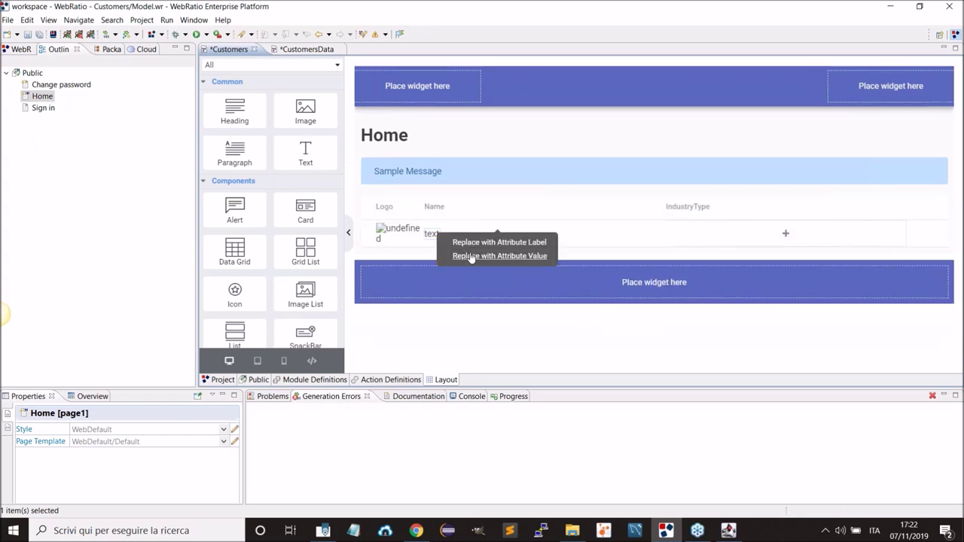
drag(305, 147, 697, 251)
click(680, 237)
click(693, 257)
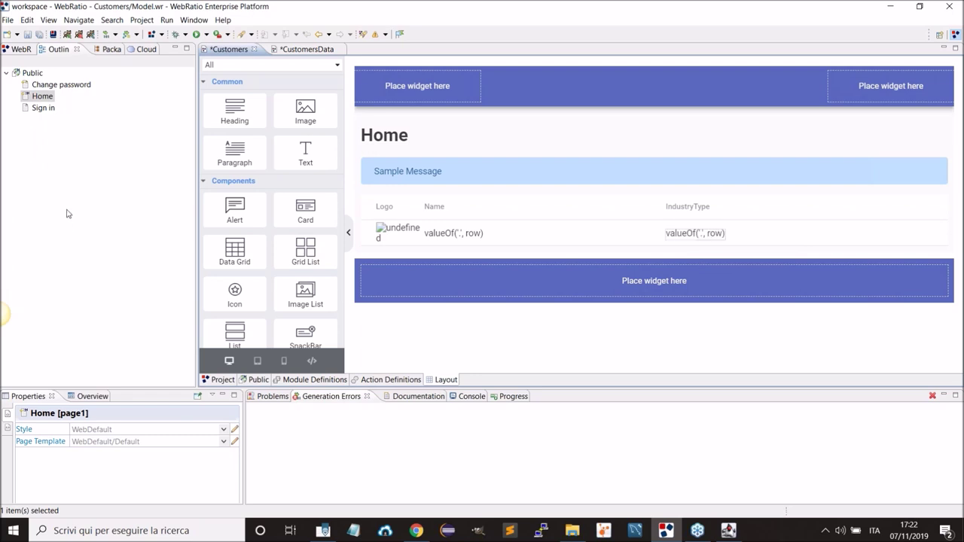
Generate the whole project and reload the Customers web app in Chrome.
click(115, 34)
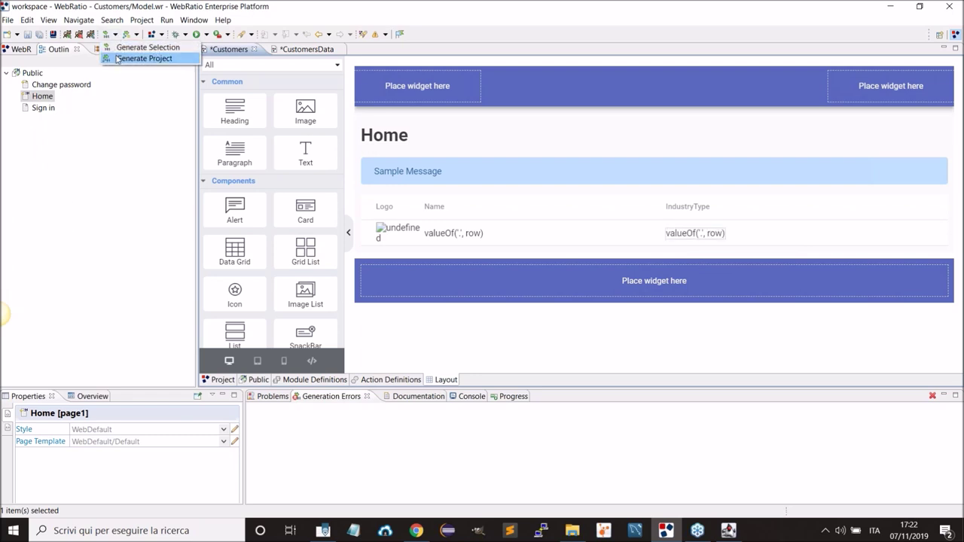
click(143, 59)
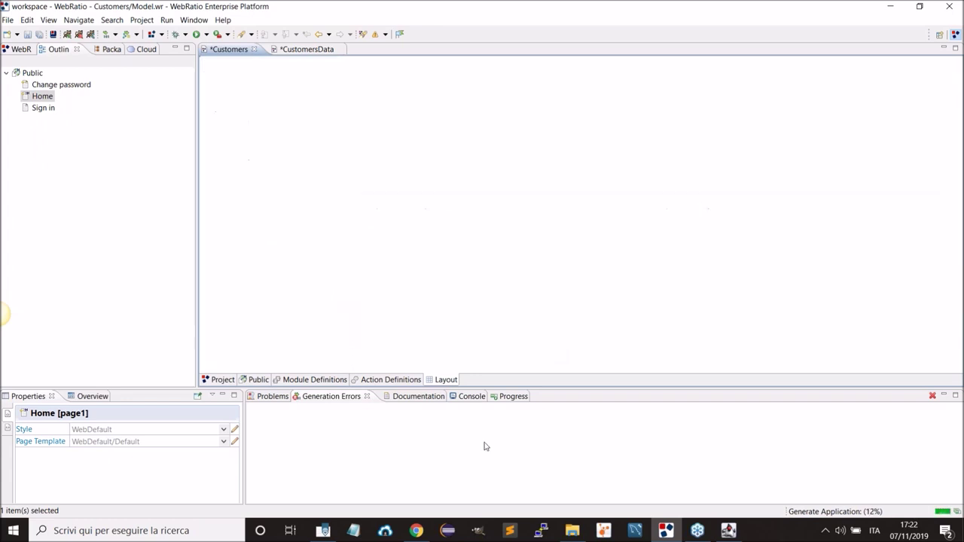
mouse_move(424, 536)
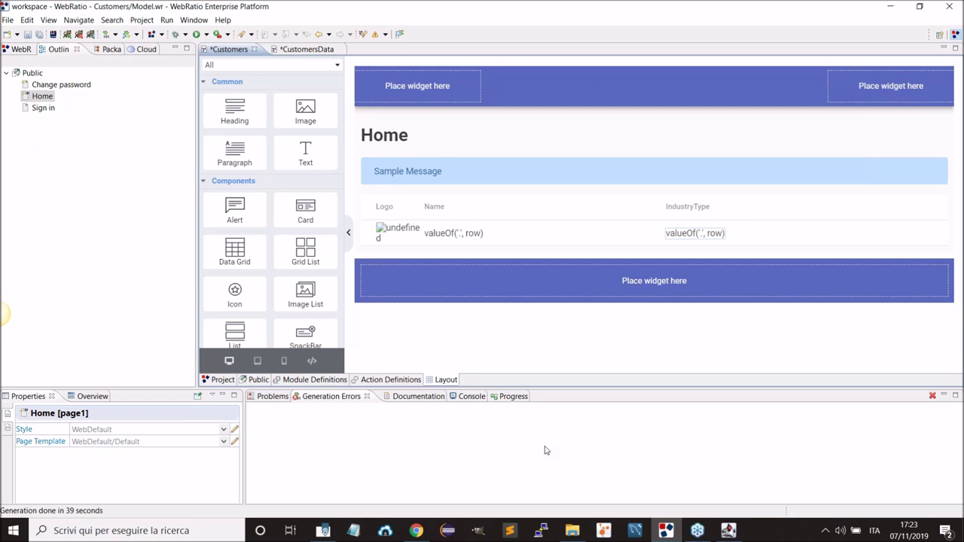
click(415, 530)
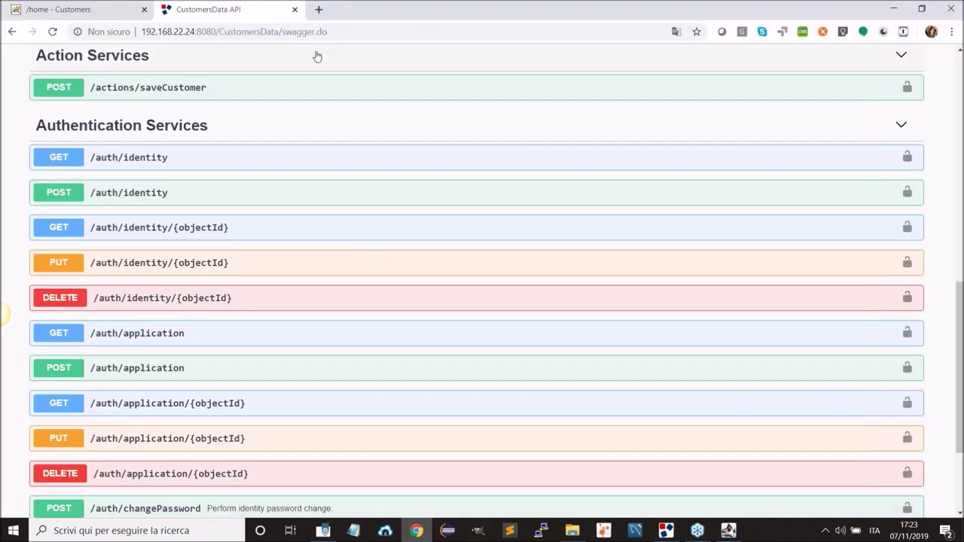
click(100, 11)
click(313, 33)
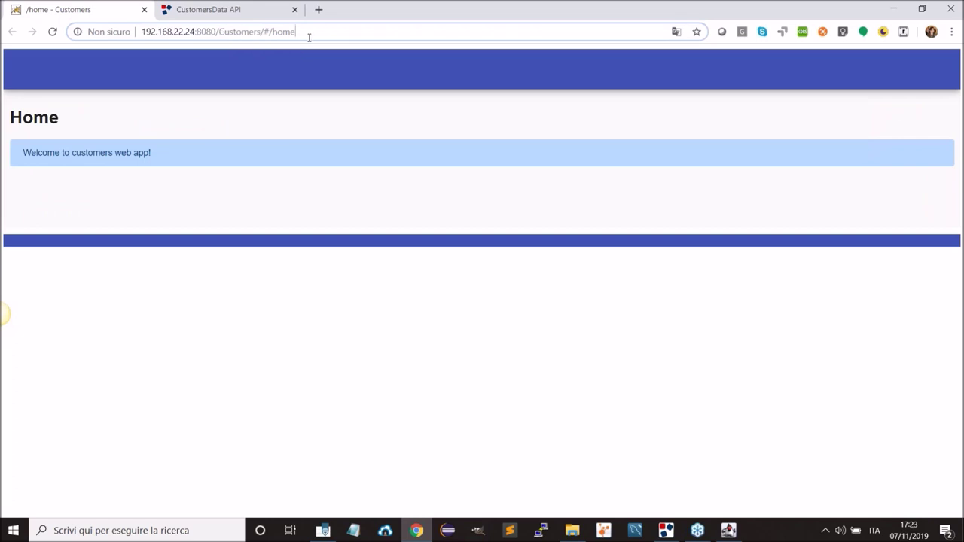
key(Return)
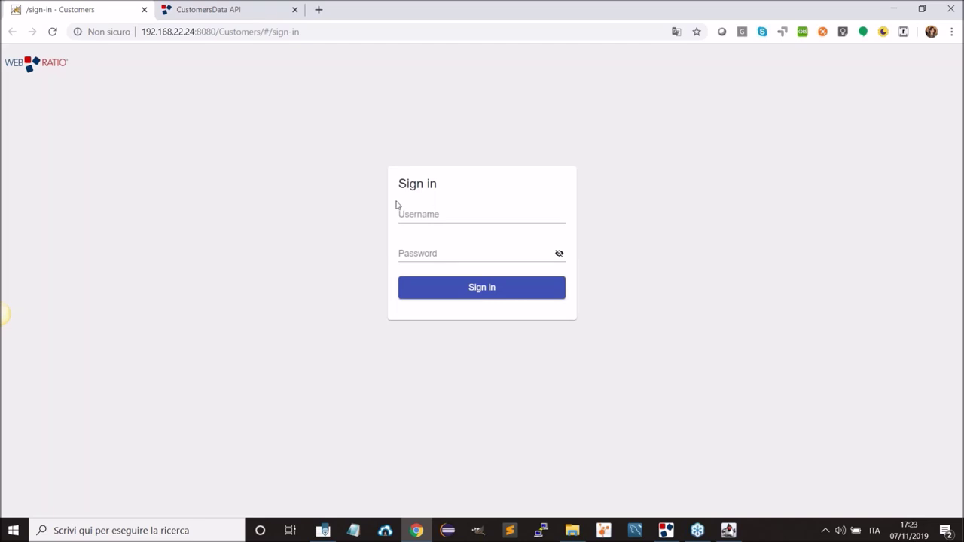
Sign in to the Customers app as CustomersUser with the account password and dismiss the offer to save it.
click(429, 212)
text(Cu)
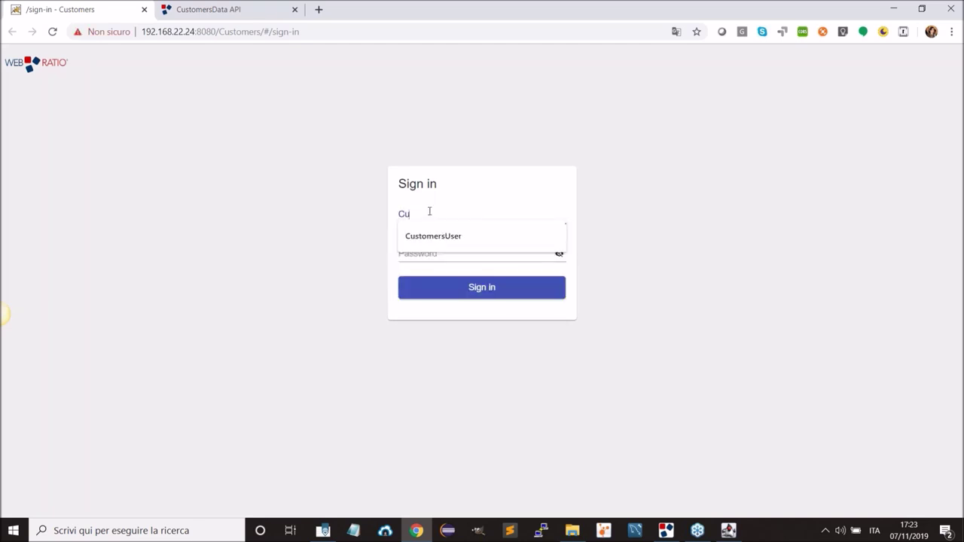
text(stomersUser)
key(Tab)
text(•)
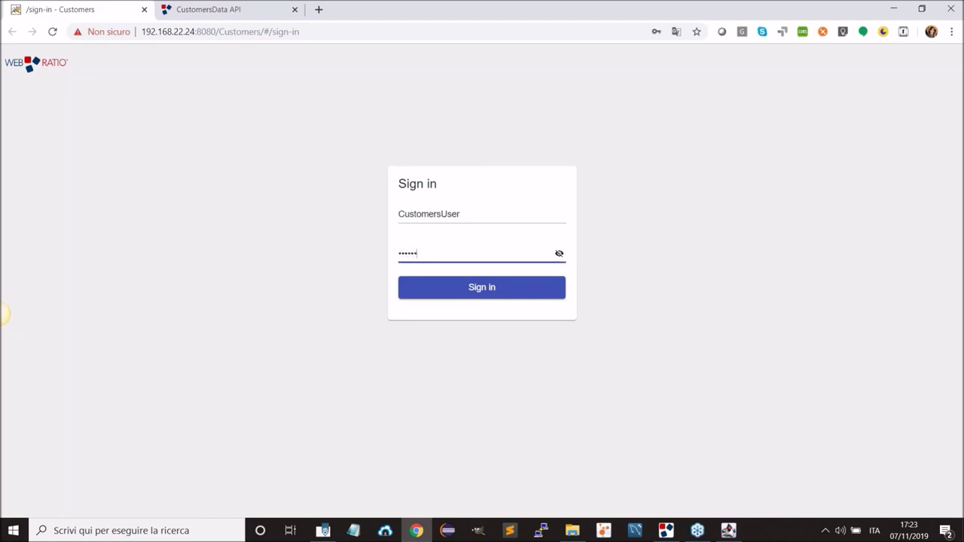
text(•••••••••)
key(BackSpace)
key(BackSpace)
key(BackSpace)
key(BackSpace)
key(BackSpace)
key(BackSpace)
key(BackSpace)
key(BackSpace)
key(BackSpace)
key(BackSpace)
text(••)
click(456, 286)
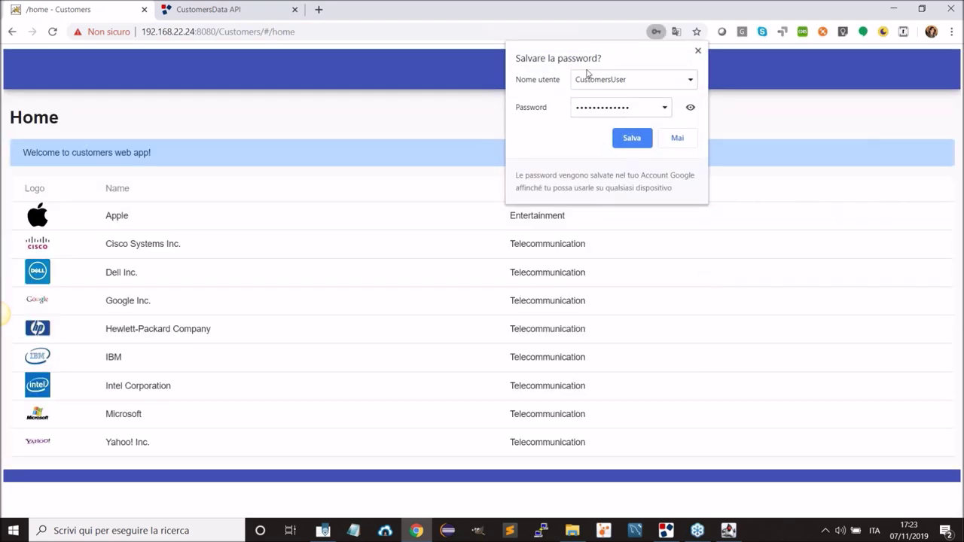
click(697, 52)
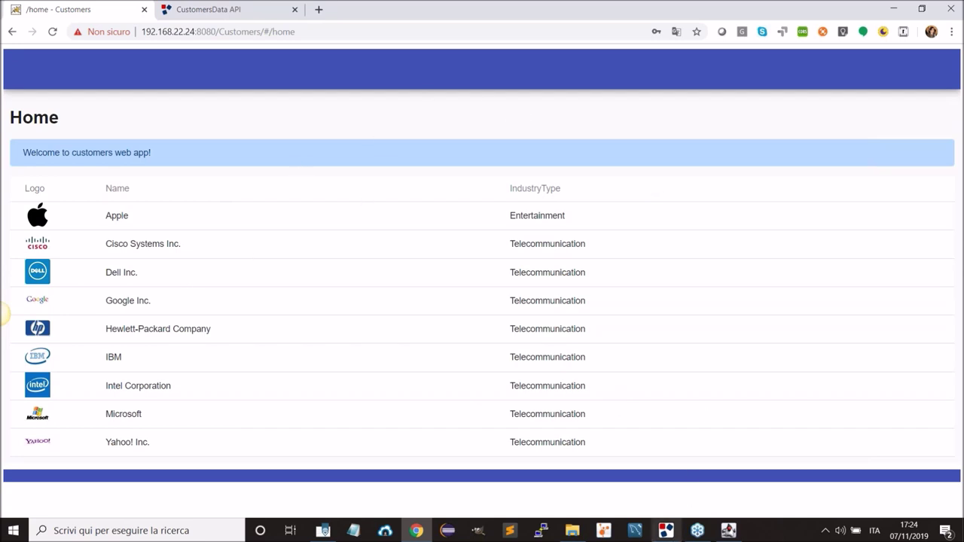
Switch to WebRatio and place a form named Search on the Home page, beside the Customer List.
click(665, 530)
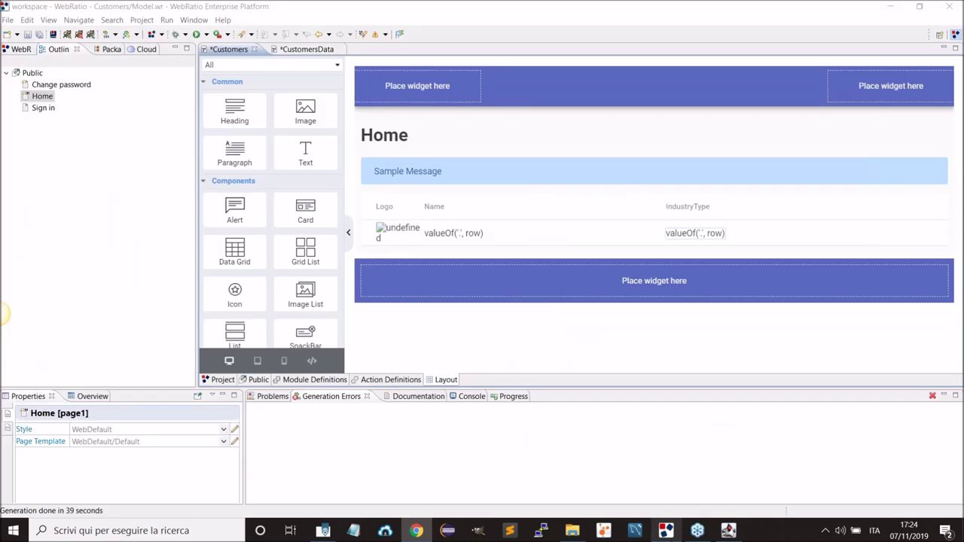
click(257, 380)
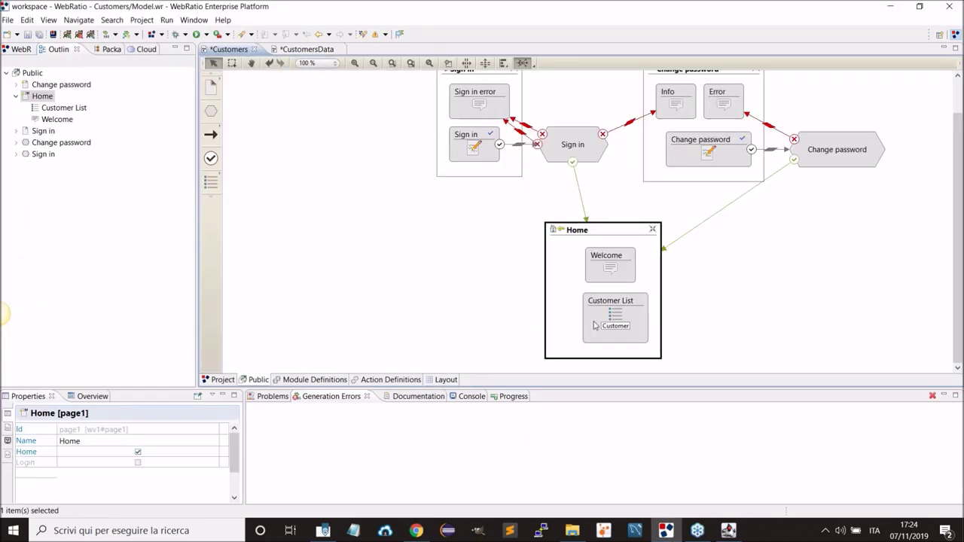
click(214, 181)
click(276, 205)
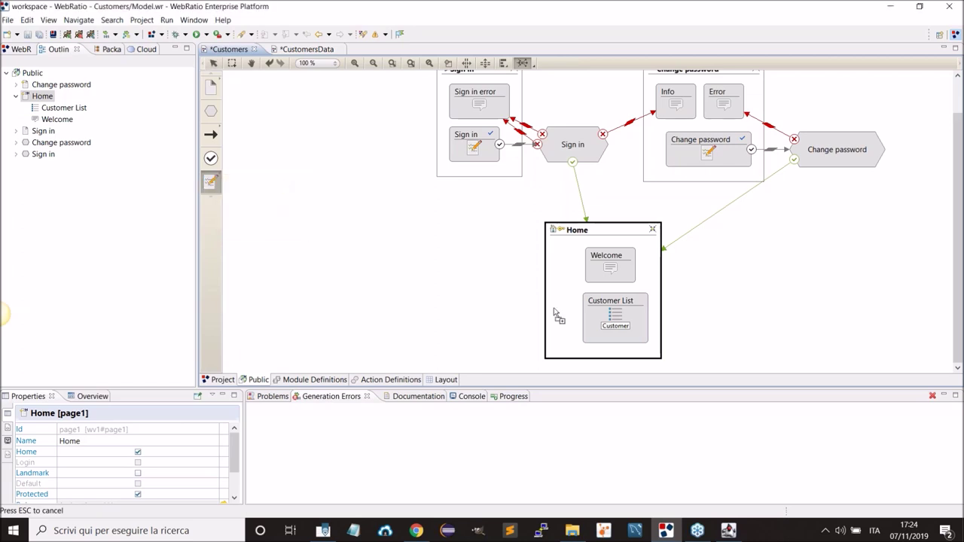
click(557, 301)
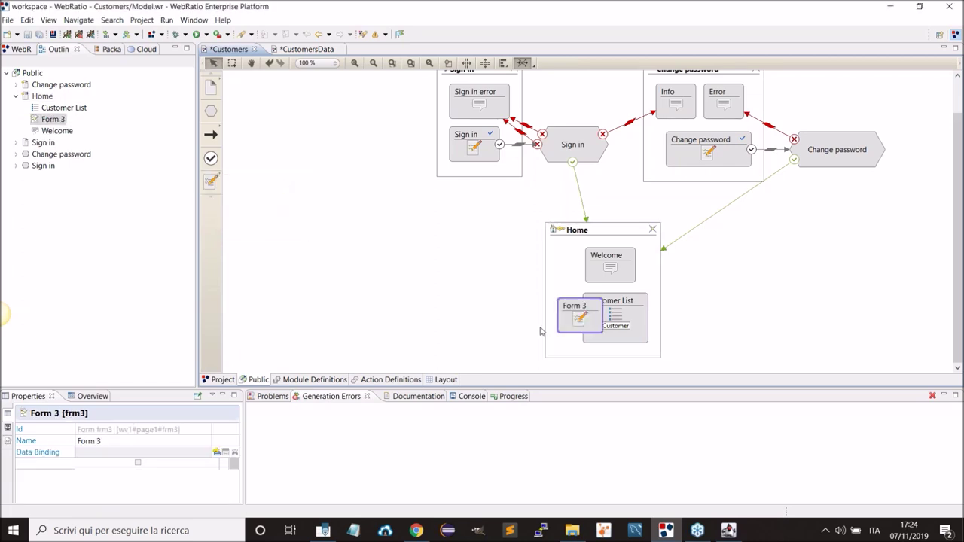
text(Search)
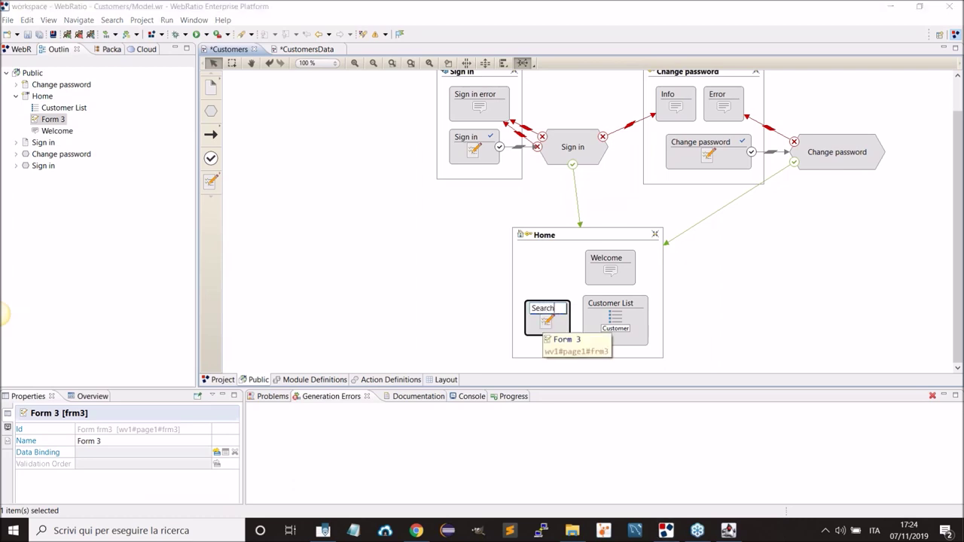
key(Return)
Add a field named name and a selection field named industry type to the Search form.
right_click(544, 323)
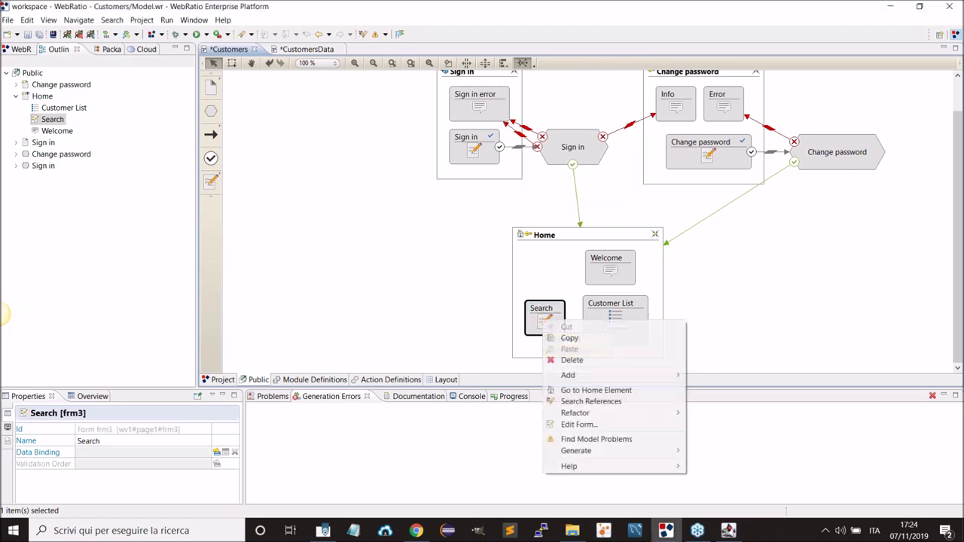
click(580, 425)
click(674, 59)
text(name)
key(Return)
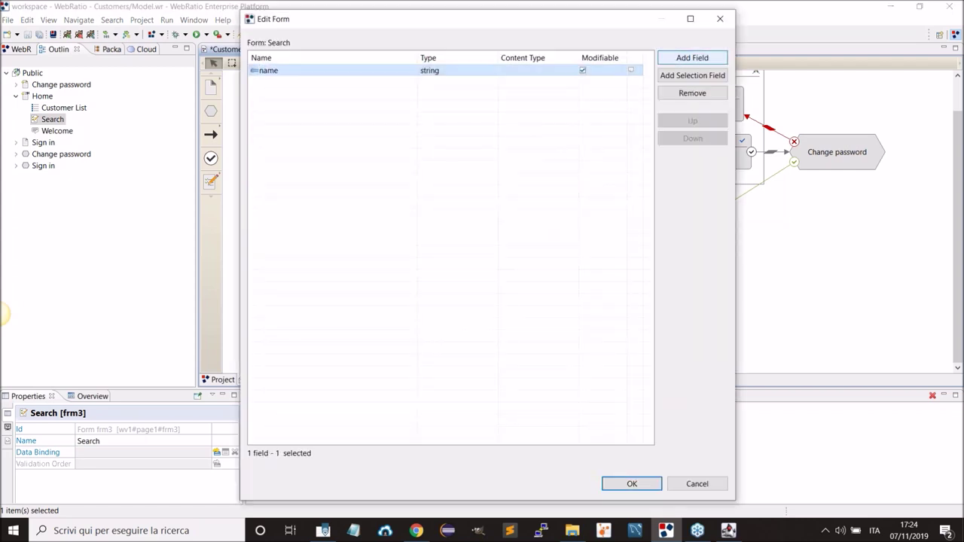
click(673, 75)
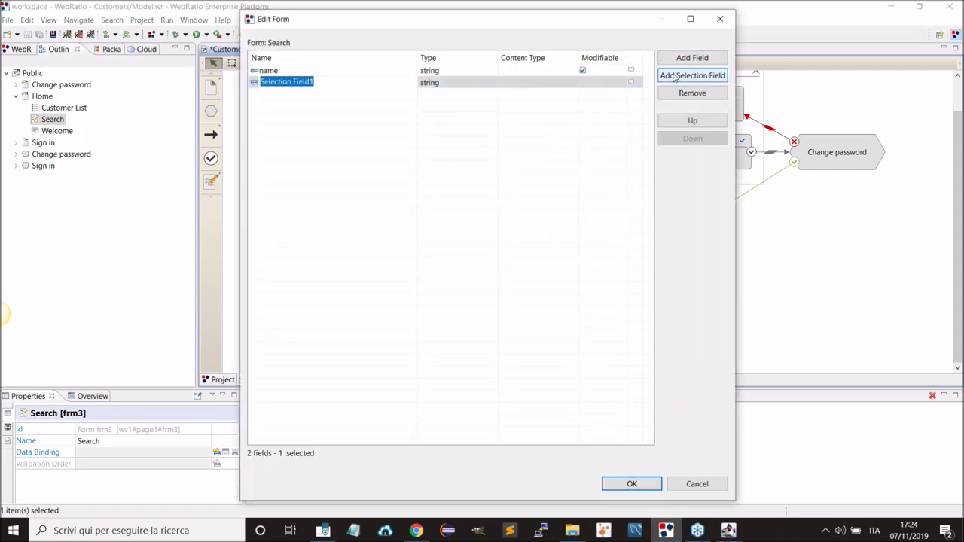
text(industry type)
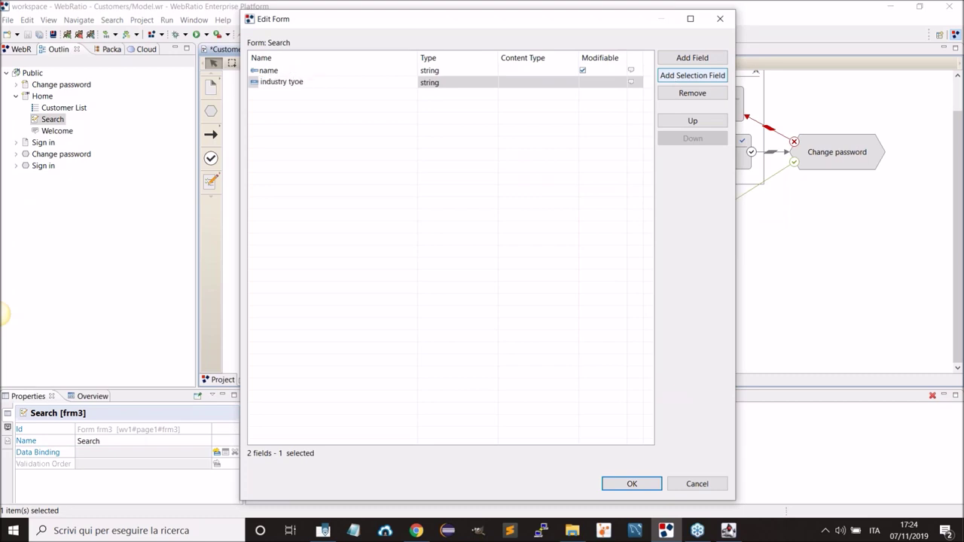
click(644, 484)
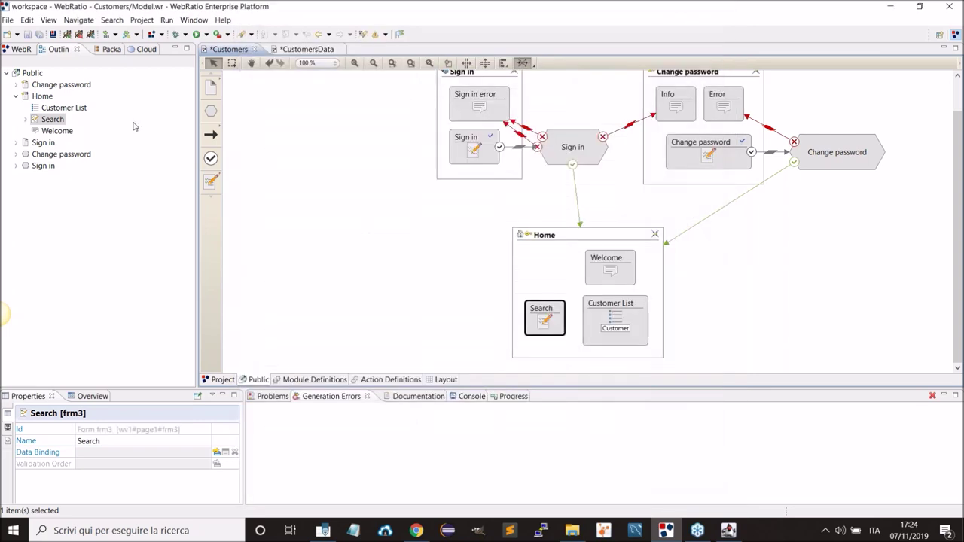
Bind the options of the Search form's industry type selection field to the IndustryType class service.
click(25, 121)
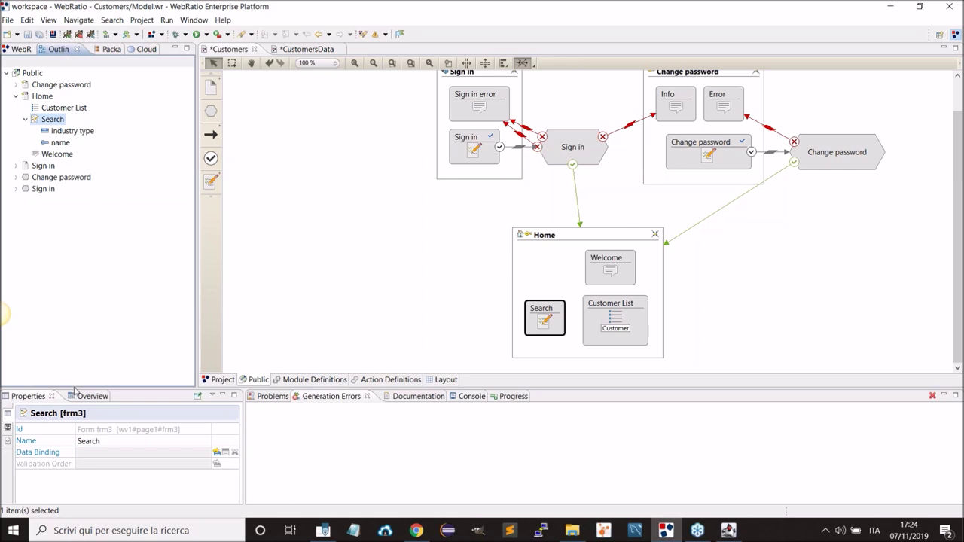
drag(76, 388, 77, 366)
click(62, 134)
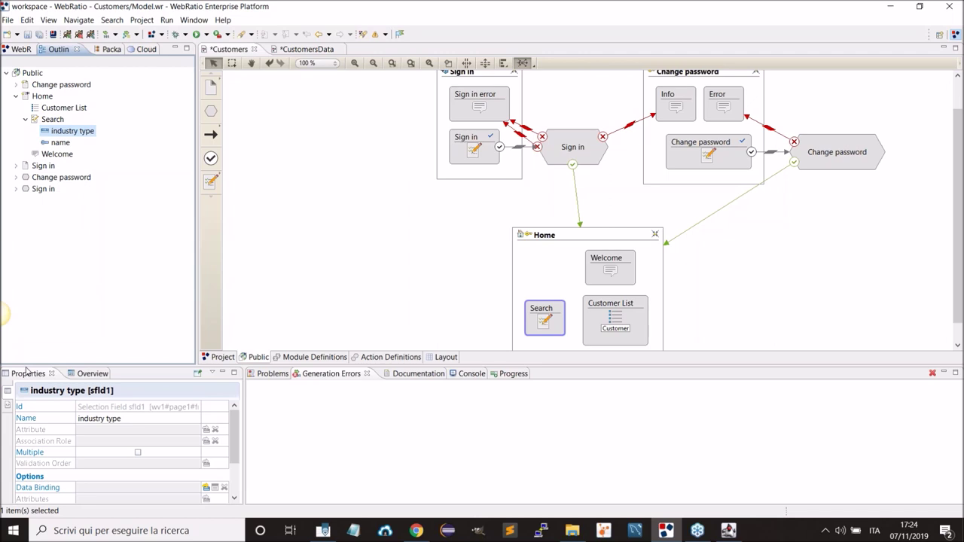
drag(235, 443, 206, 460)
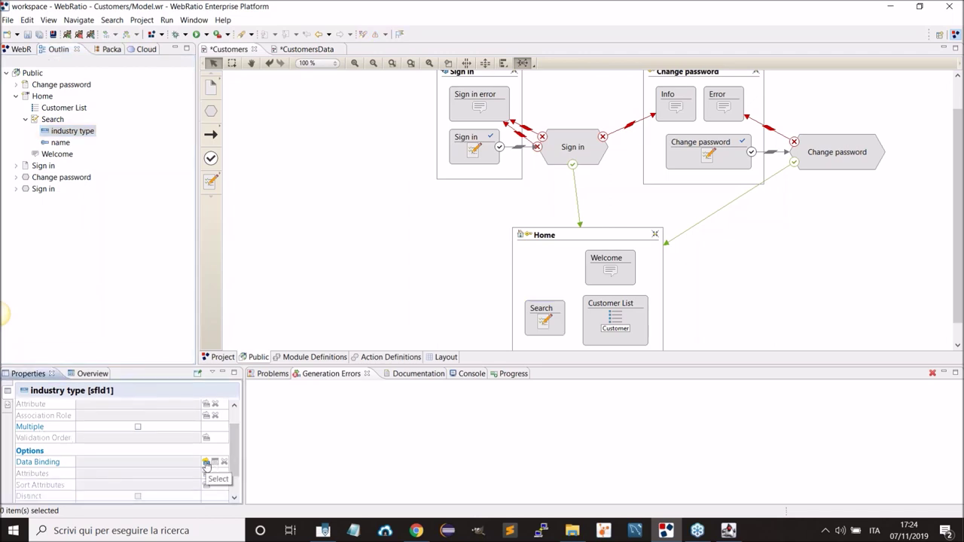
click(207, 462)
click(390, 188)
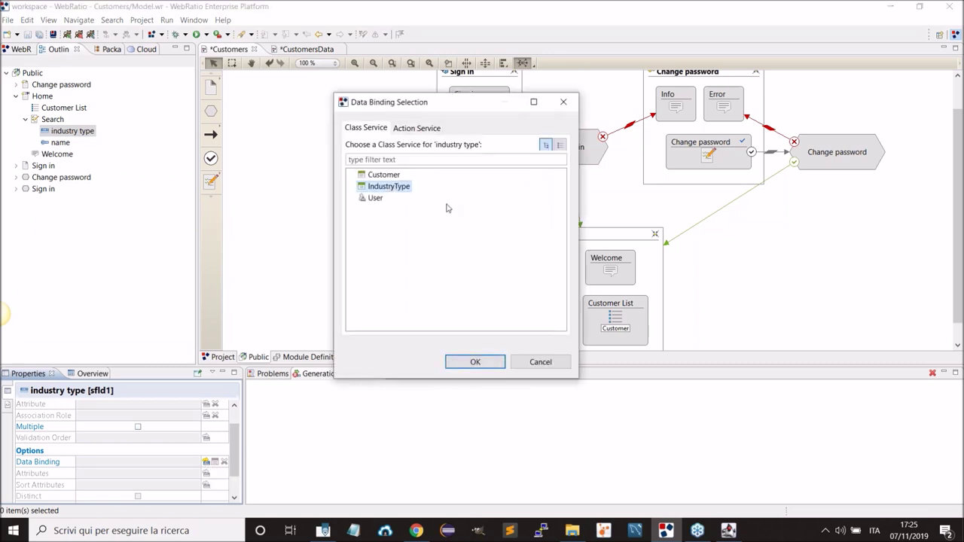
click(461, 365)
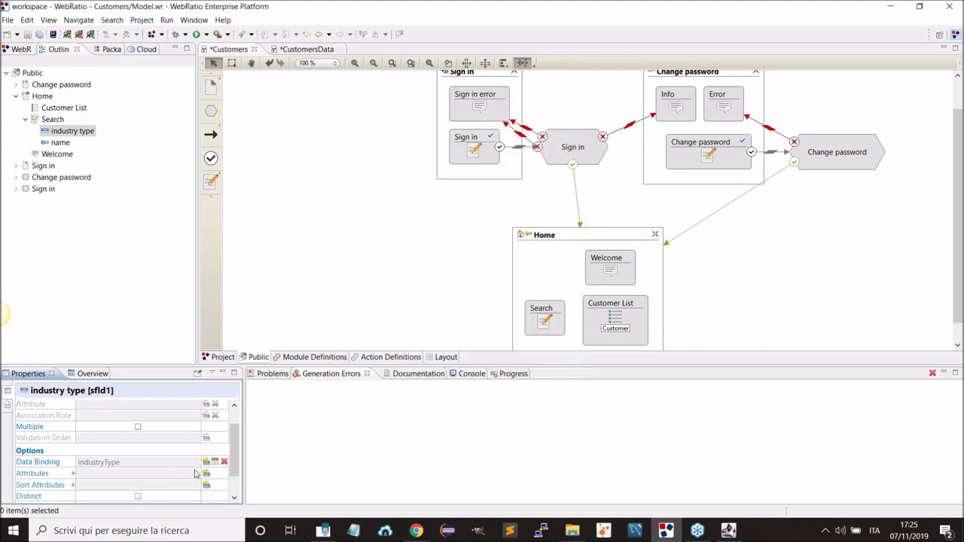
Set industryType as both the attribute and the sort attribute for the industry type field's options.
click(205, 473)
click(331, 153)
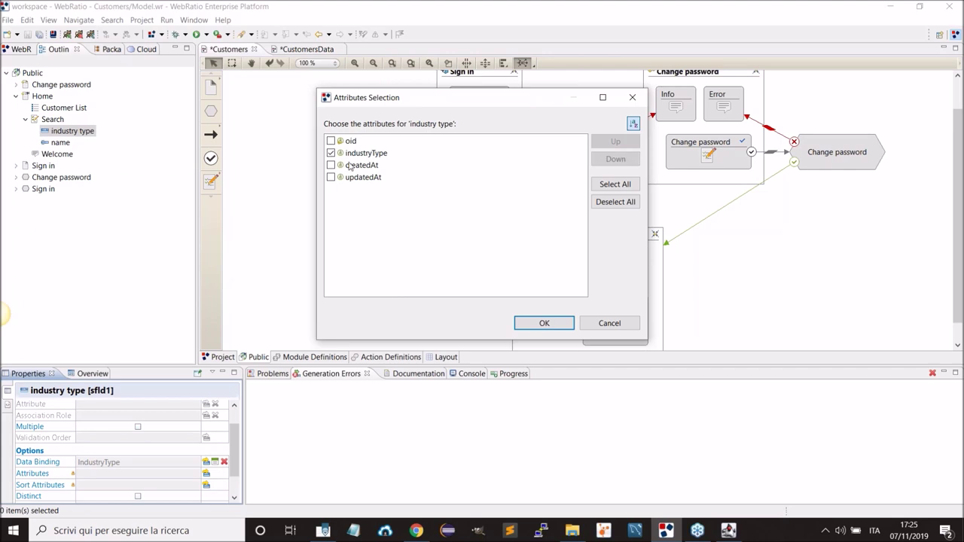
click(542, 323)
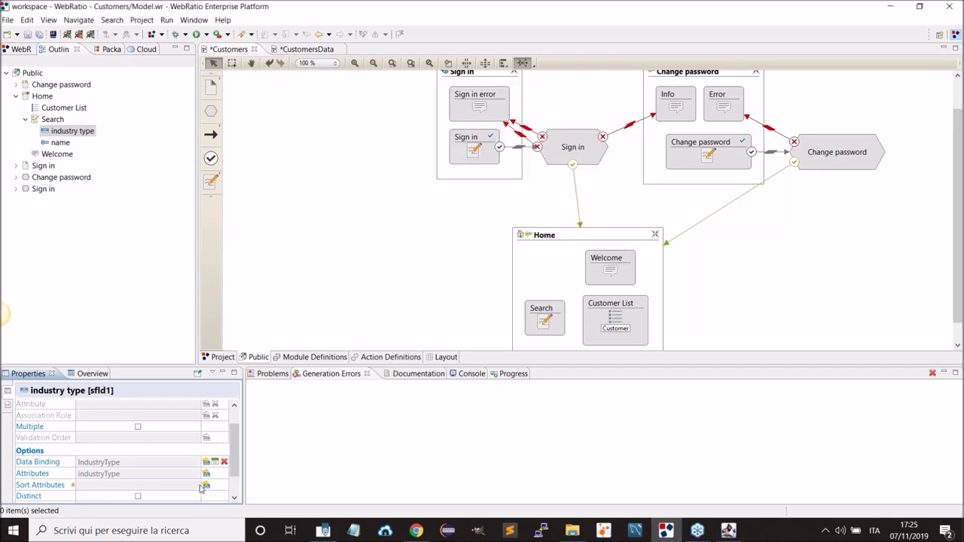
click(206, 485)
click(564, 134)
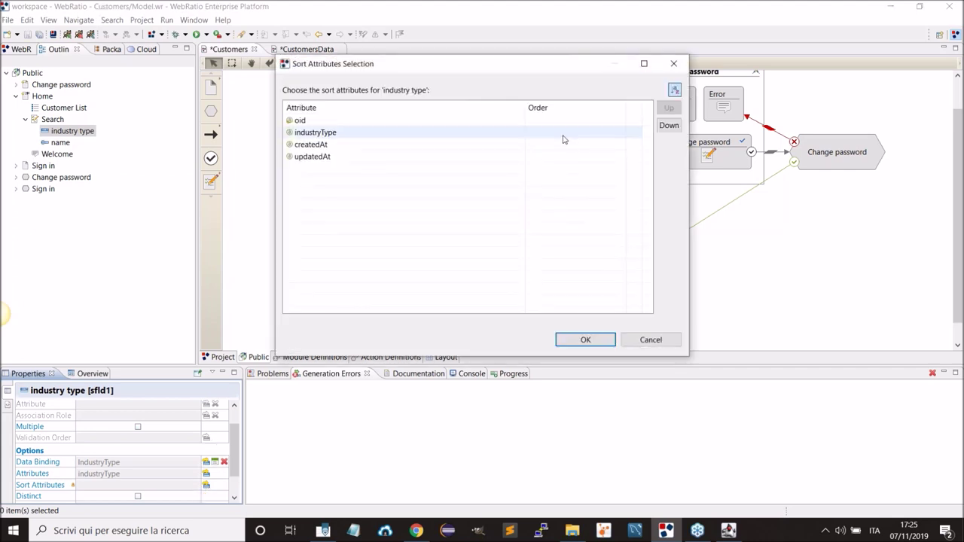
click(572, 132)
click(556, 153)
click(567, 340)
Connect the Search form to the Customer List with a navigation flow and widen the gap between them.
scroll(555, 275, down, 1)
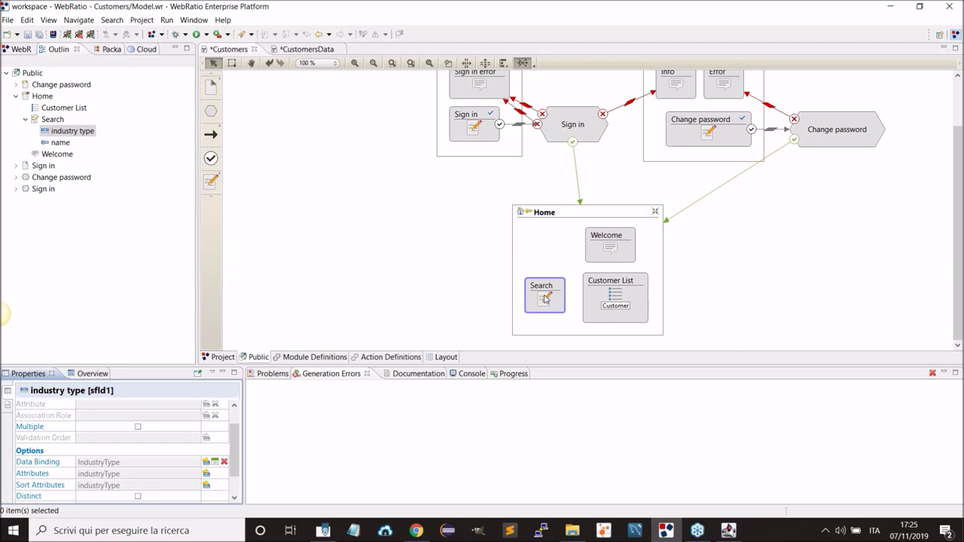
click(545, 299)
right_click(545, 298)
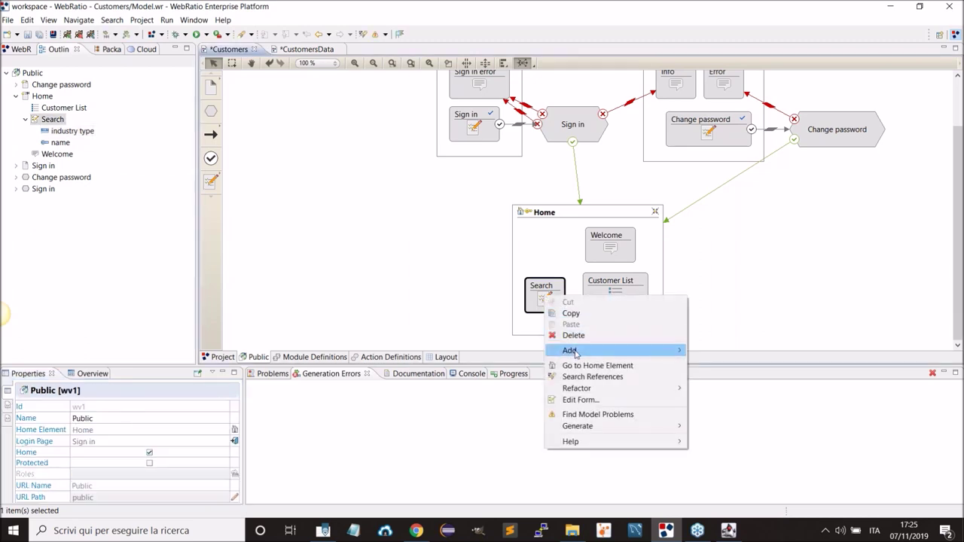
mouse_move(574, 352)
click(704, 351)
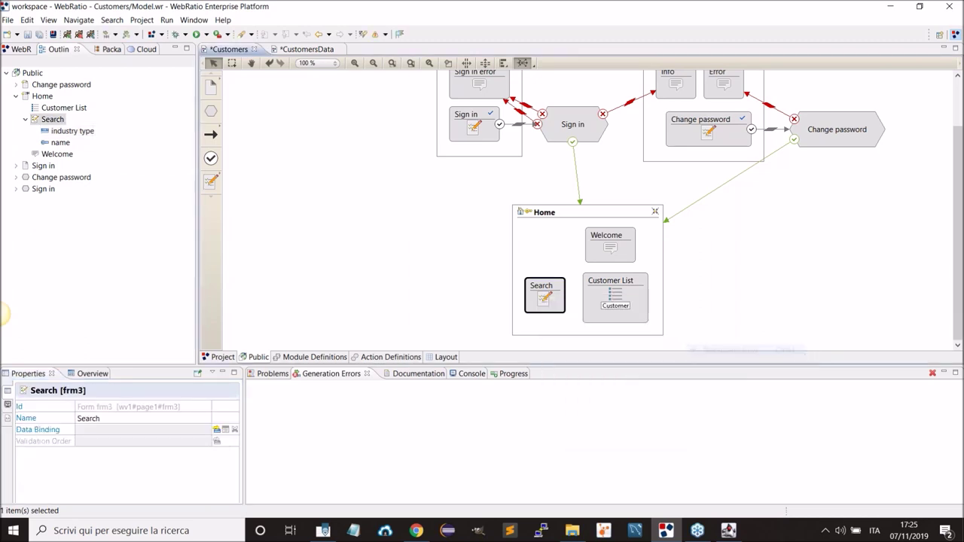
click(613, 303)
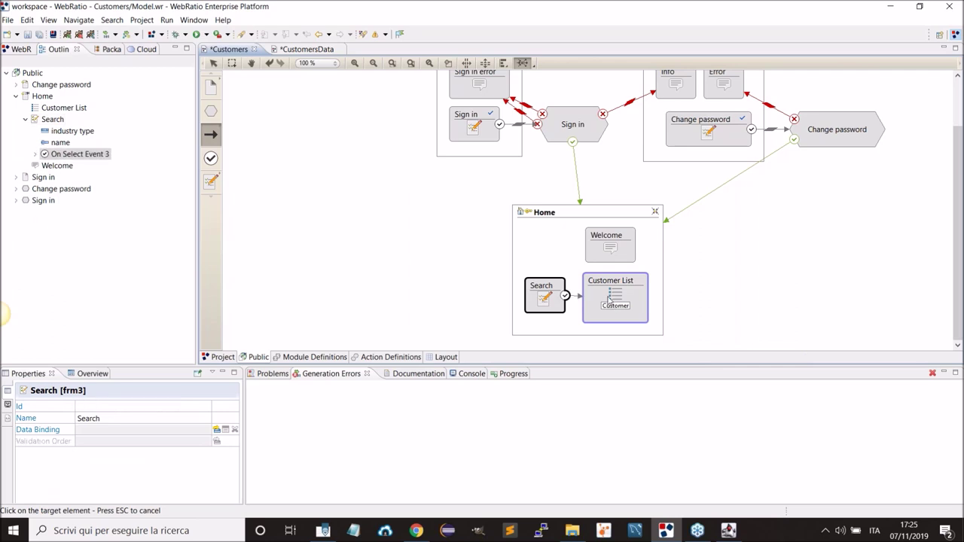
click(535, 313)
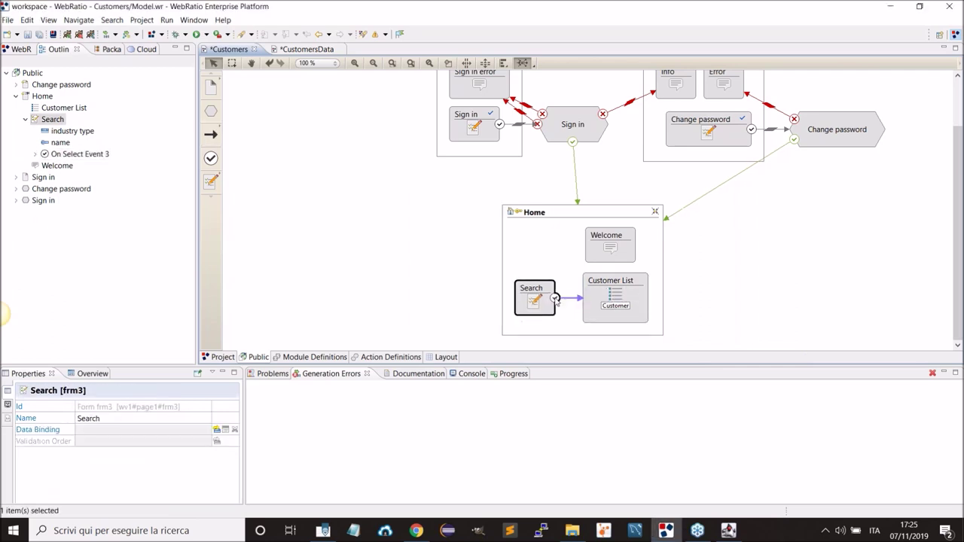
Rename the Search form's select event as Search.
click(554, 297)
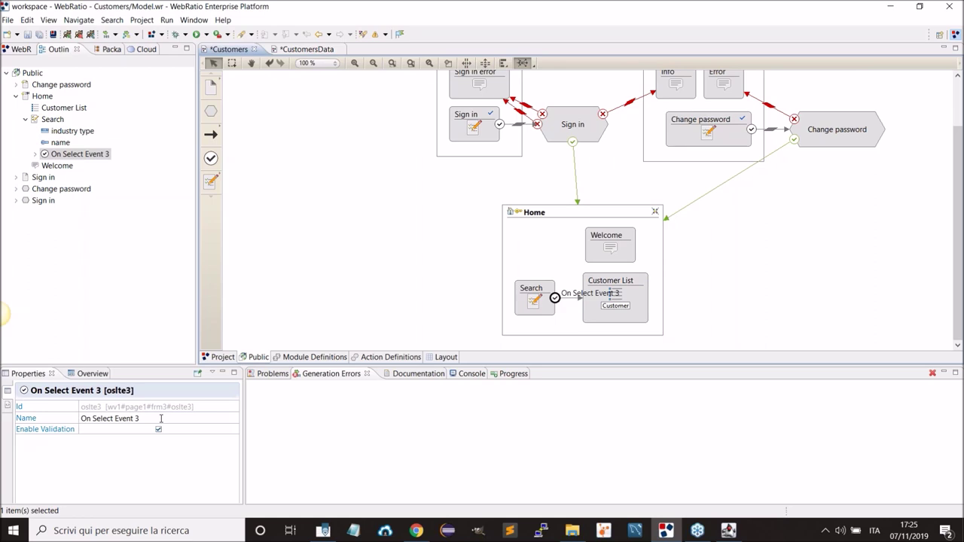
click(161, 419)
text(Search)
key(Return)
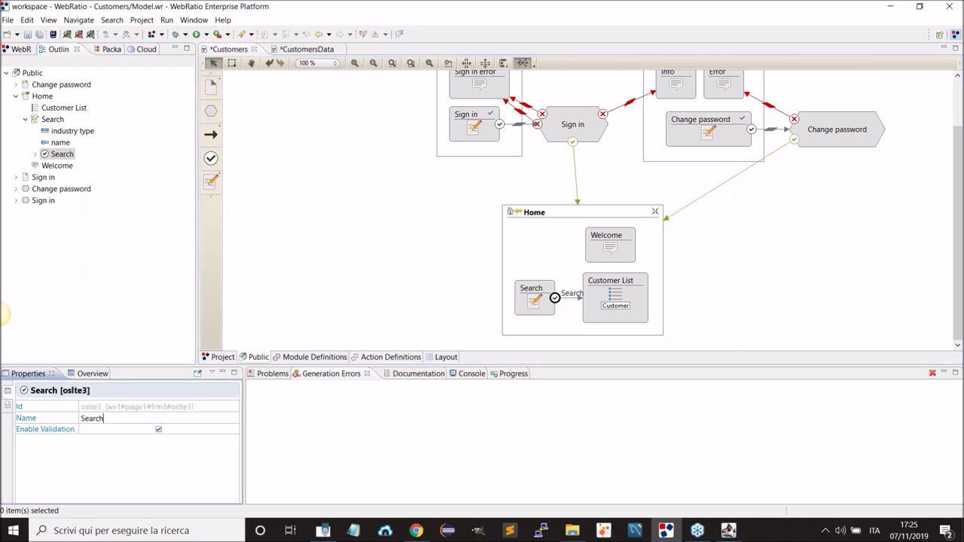
Add an attributes condition named name to the Customer List.
click(601, 309)
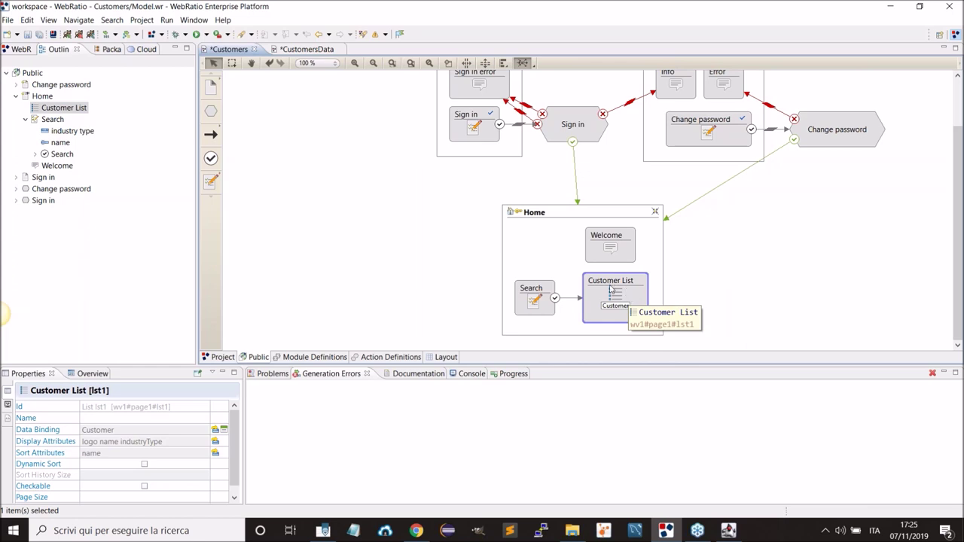
right_click(611, 289)
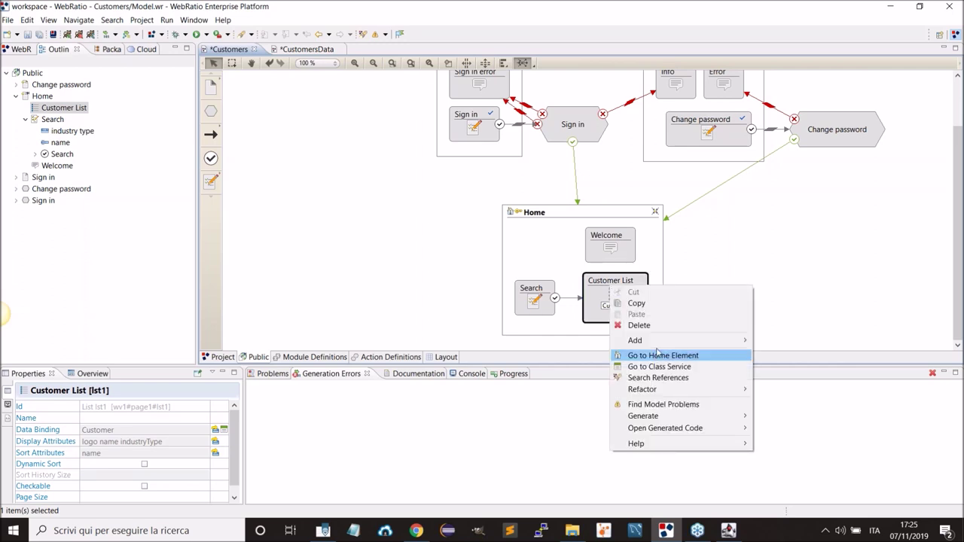
mouse_move(659, 344)
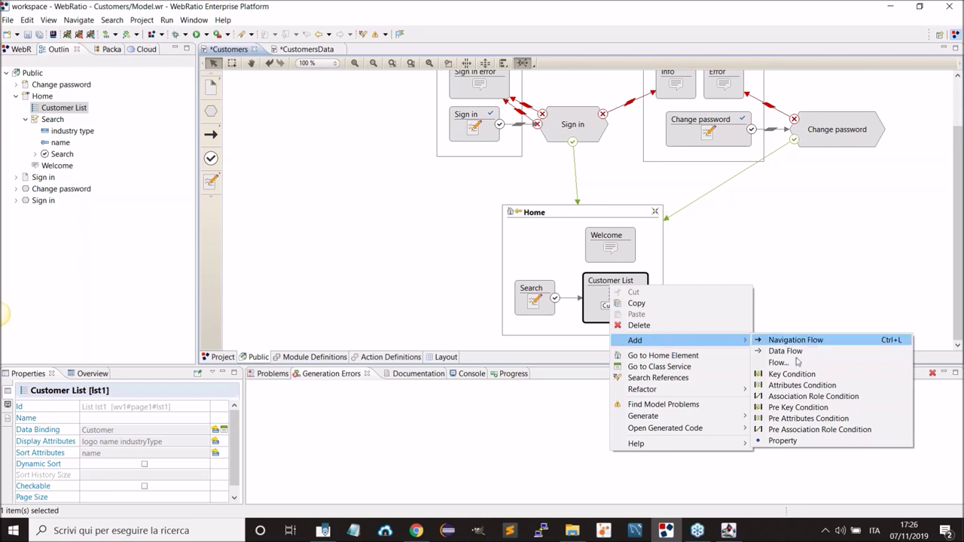
click(797, 387)
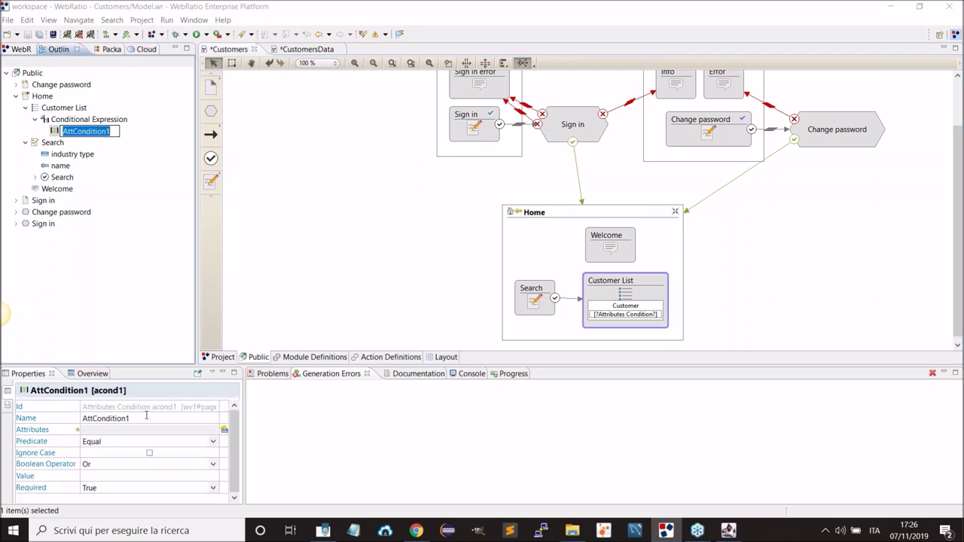
click(144, 417)
text(name)
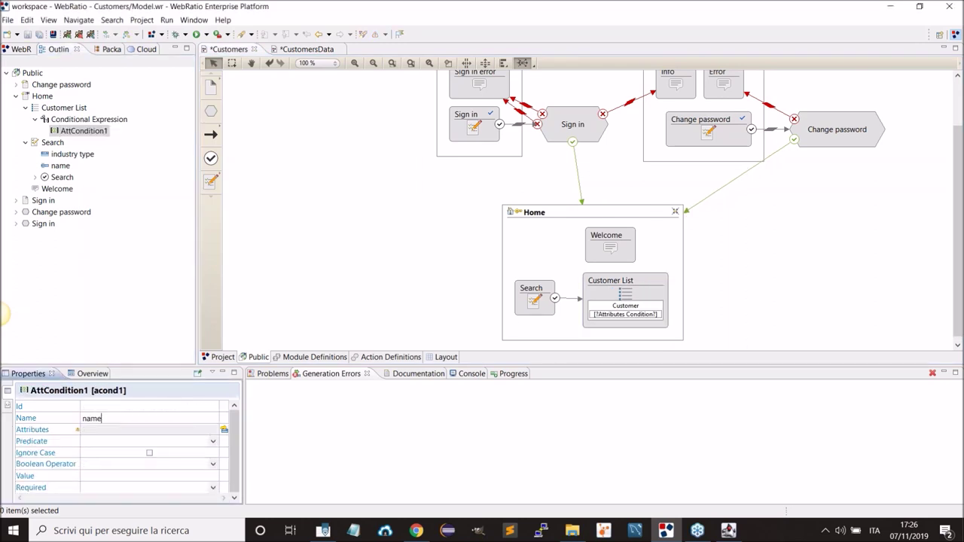
key(Return)
Configure the name condition on the name attribute with the Begins With predicate and Required set to False.
click(223, 429)
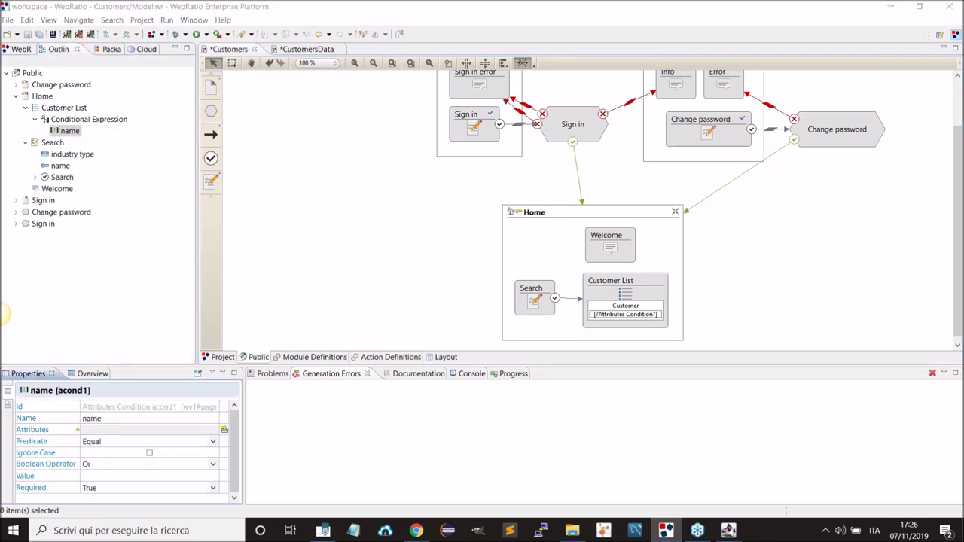
click(331, 154)
click(523, 323)
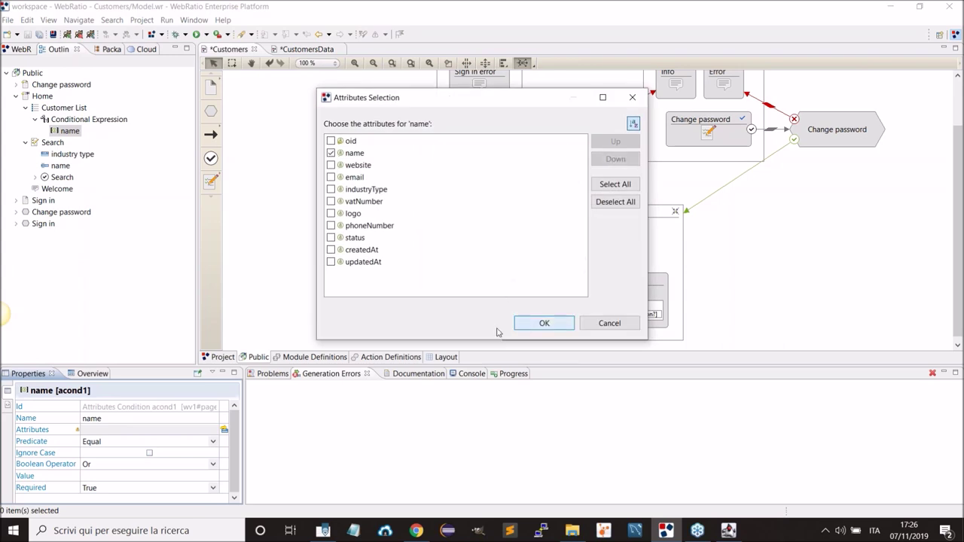
click(147, 442)
click(103, 453)
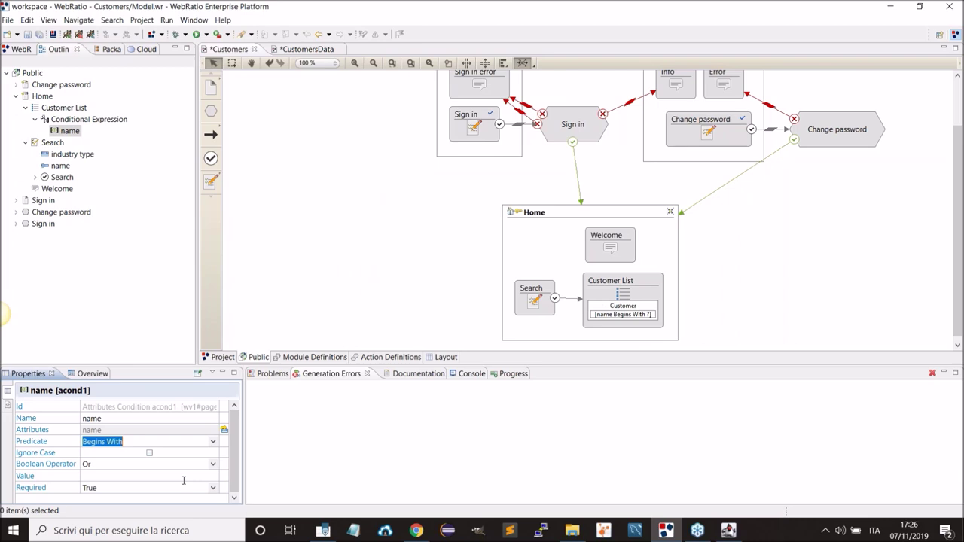
click(174, 488)
click(106, 510)
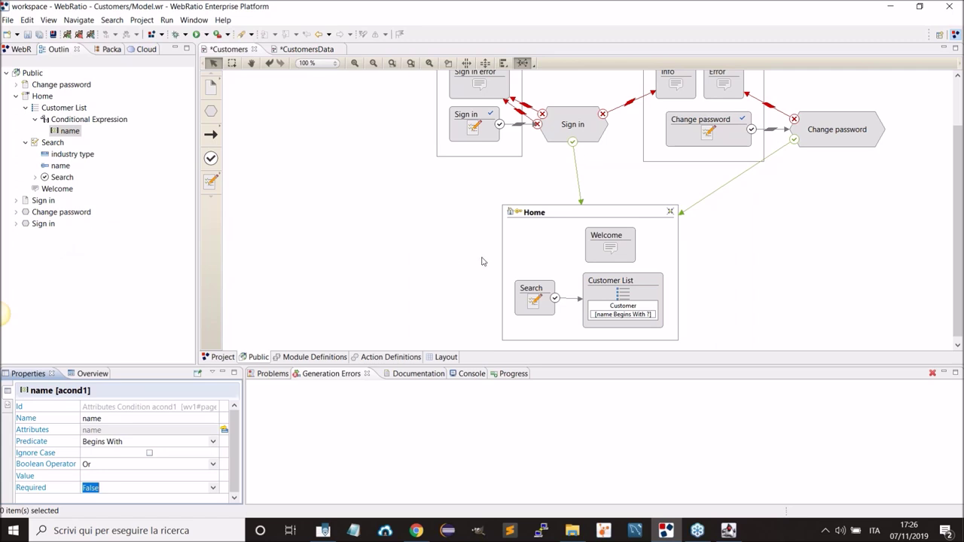
Add a second attributes condition named industry type to the Customer List.
click(622, 295)
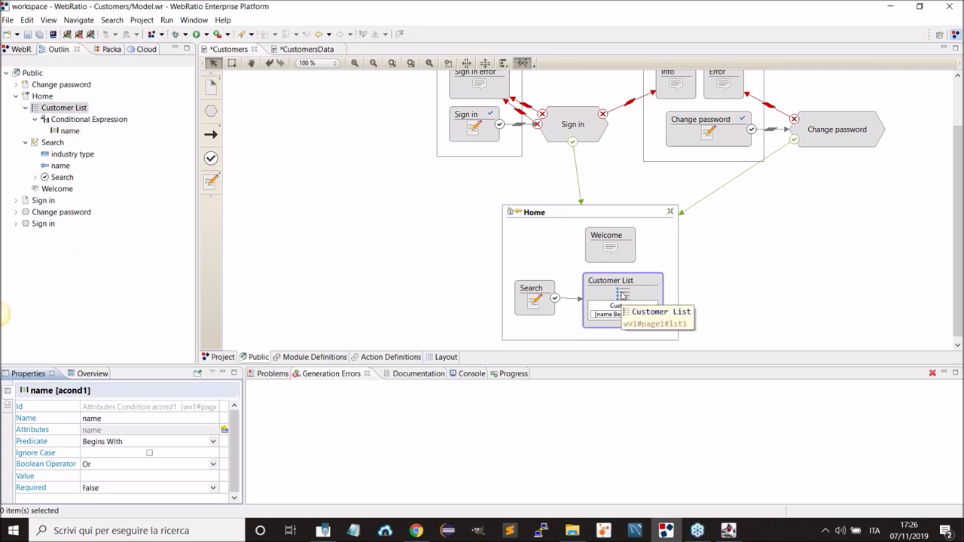
right_click(622, 295)
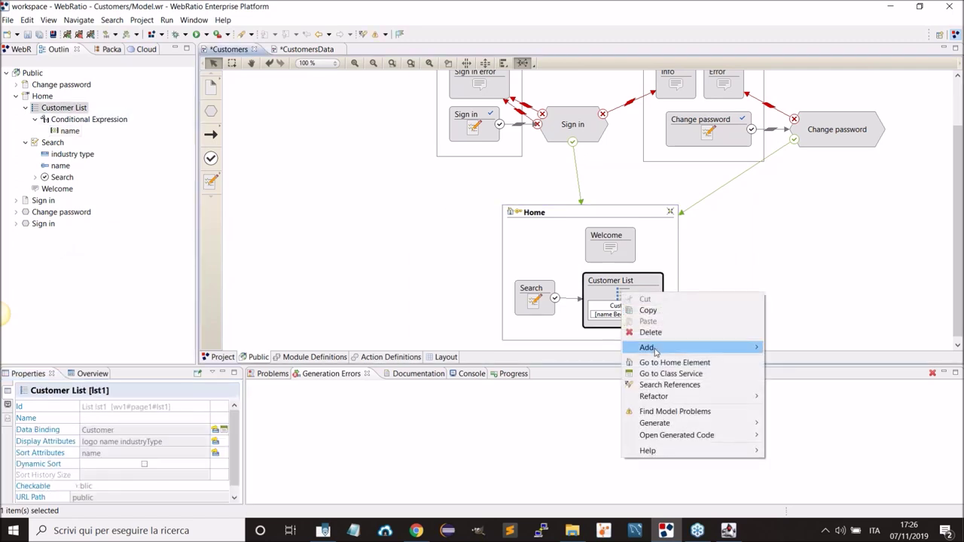
mouse_move(700, 347)
click(806, 393)
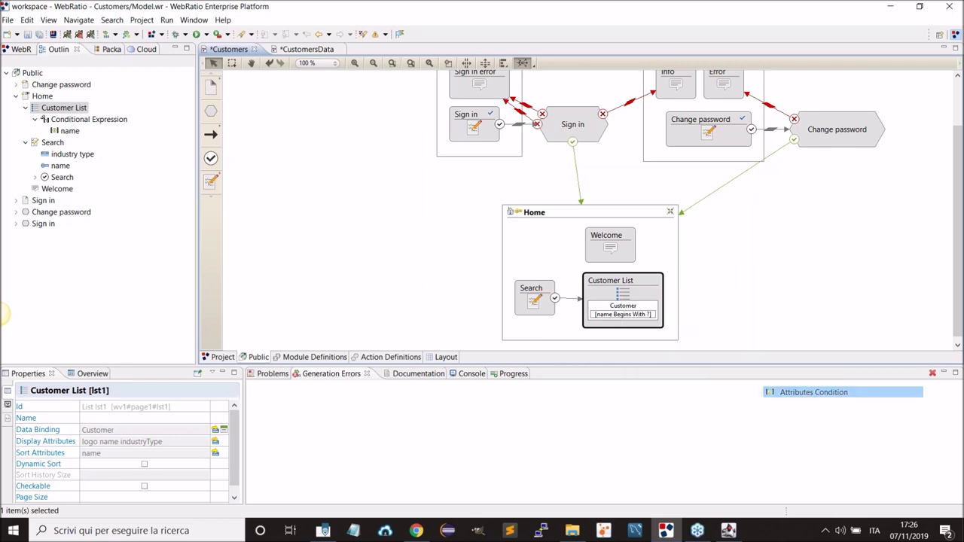
text(industry)
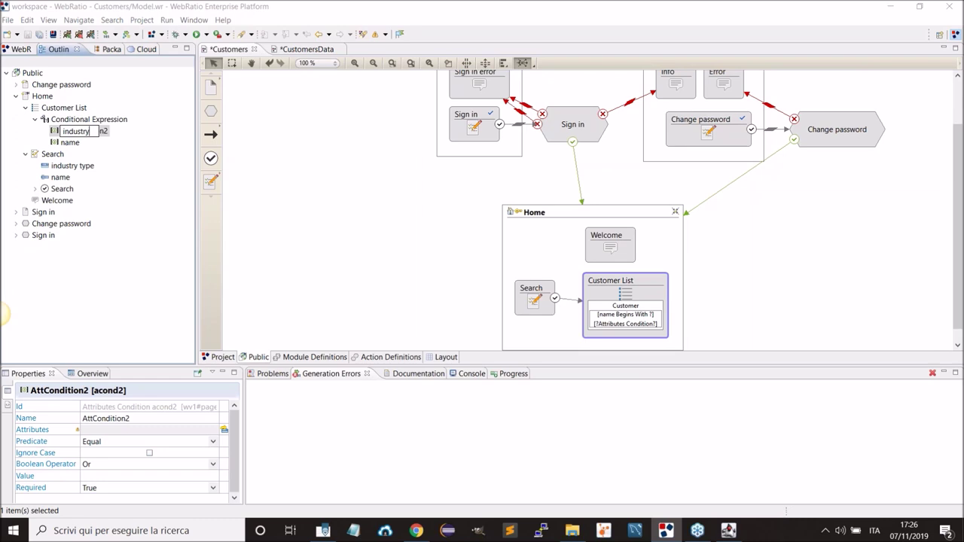
text( type)
key(Return)
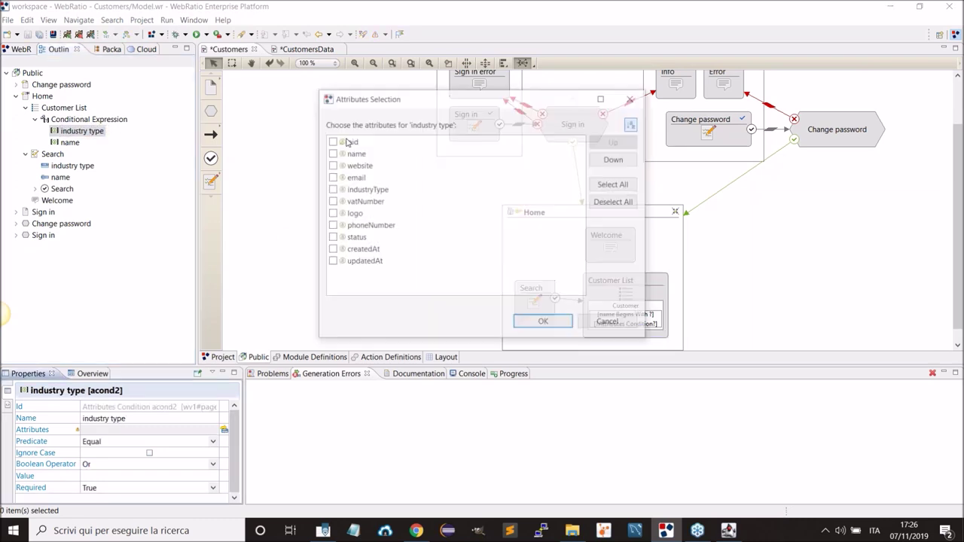
Configure the industry type condition on the industryType attribute with Required set to False.
click(544, 324)
click(89, 488)
click(90, 510)
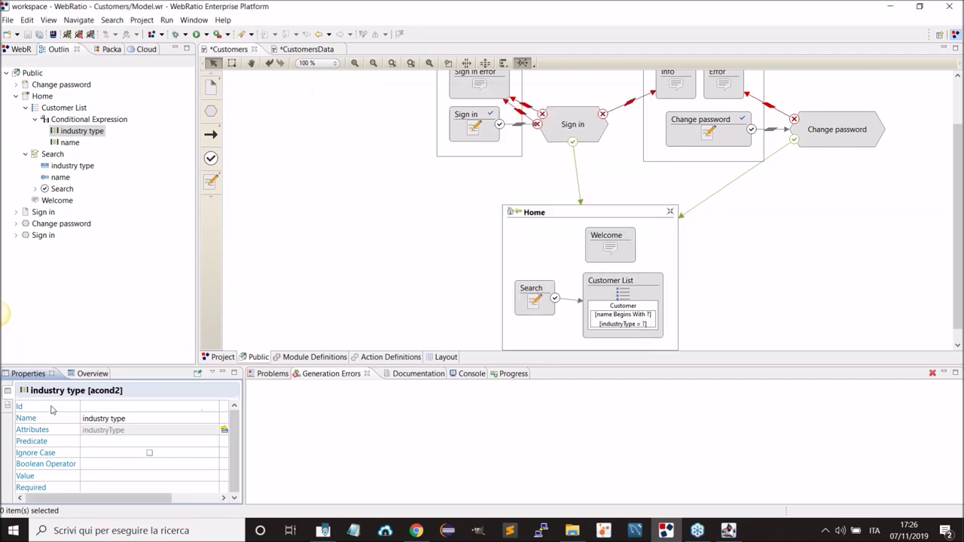
Reposition the Search form slightly lower beside the Customer List and disable default binding on the navigation flow between them.
mouse_move(534, 306)
mouse_down()
mouse_move(546, 310)
mouse_move(537, 308)
mouse_up()
click(546, 310)
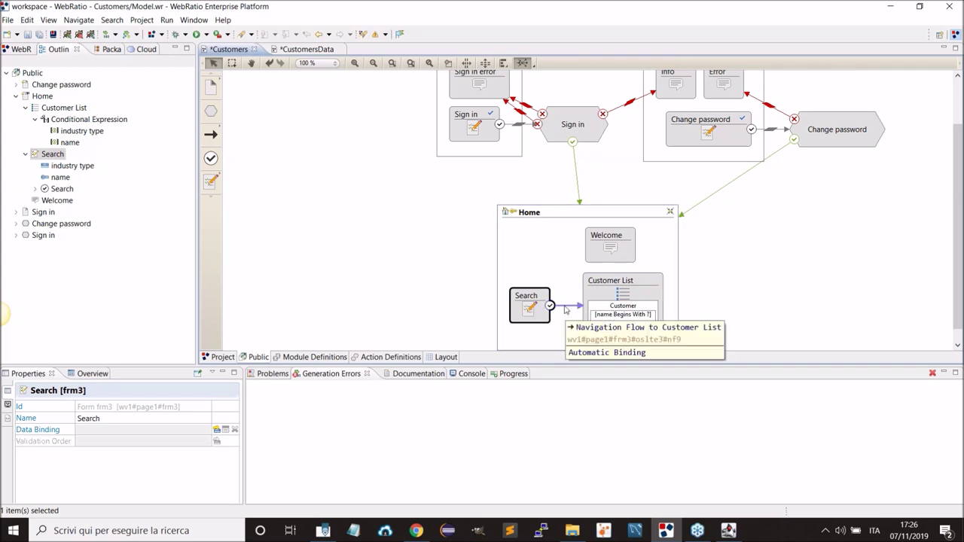
click(565, 307)
double_click(565, 305)
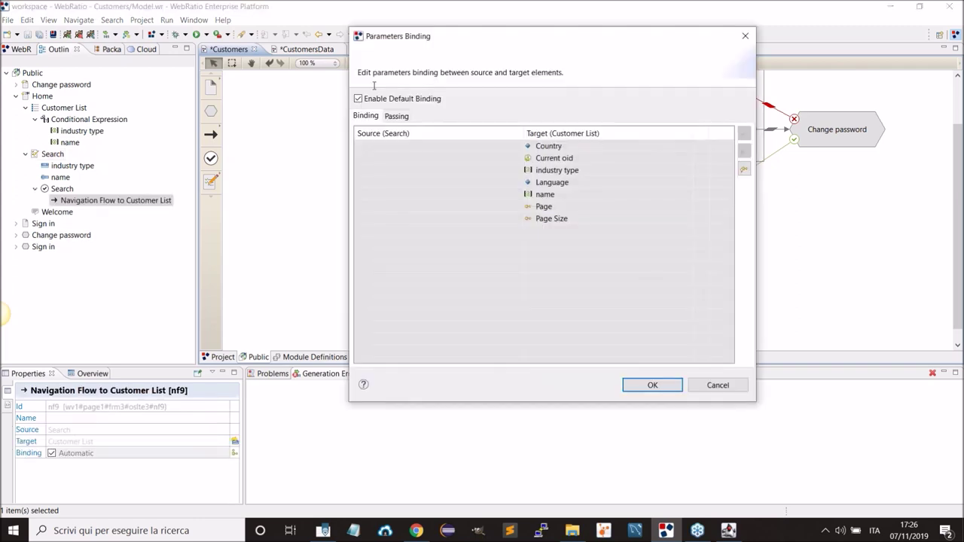
click(393, 103)
Bind the source industry type [industryType] to the industry type condition and the source name to the name condition.
click(516, 170)
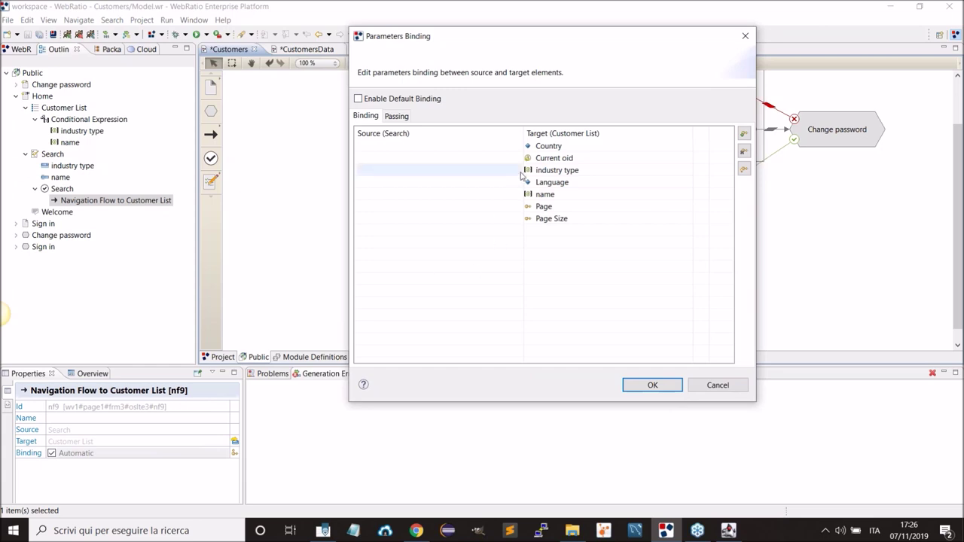
click(518, 171)
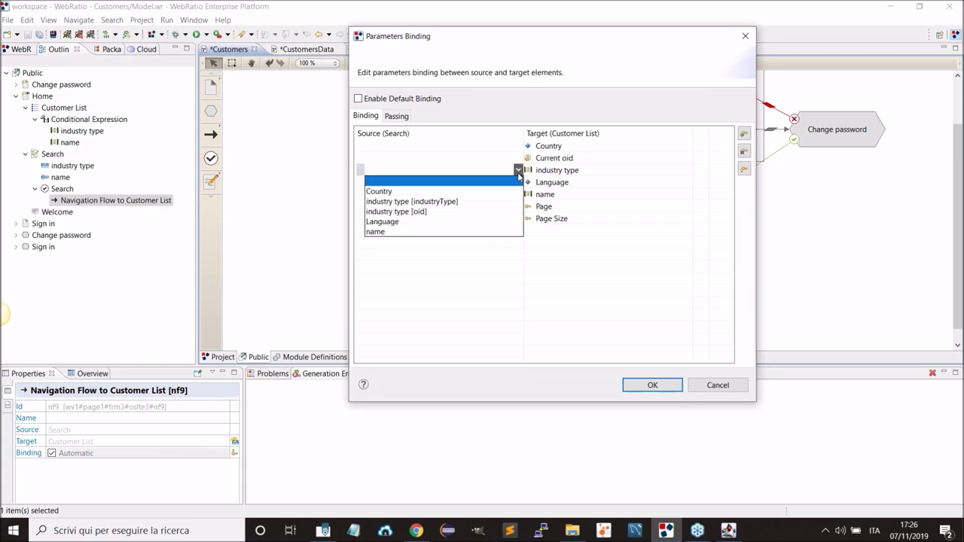
click(408, 202)
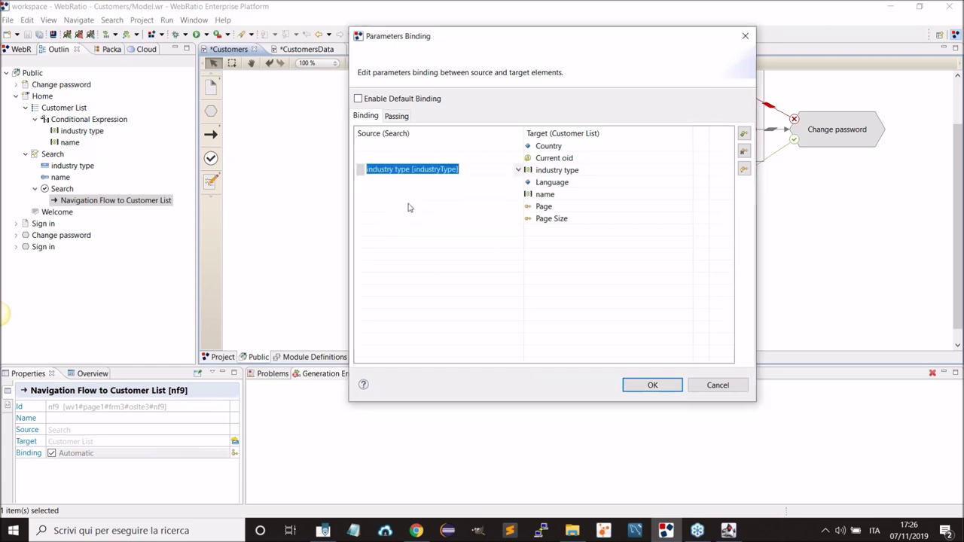
click(518, 196)
click(518, 195)
click(369, 254)
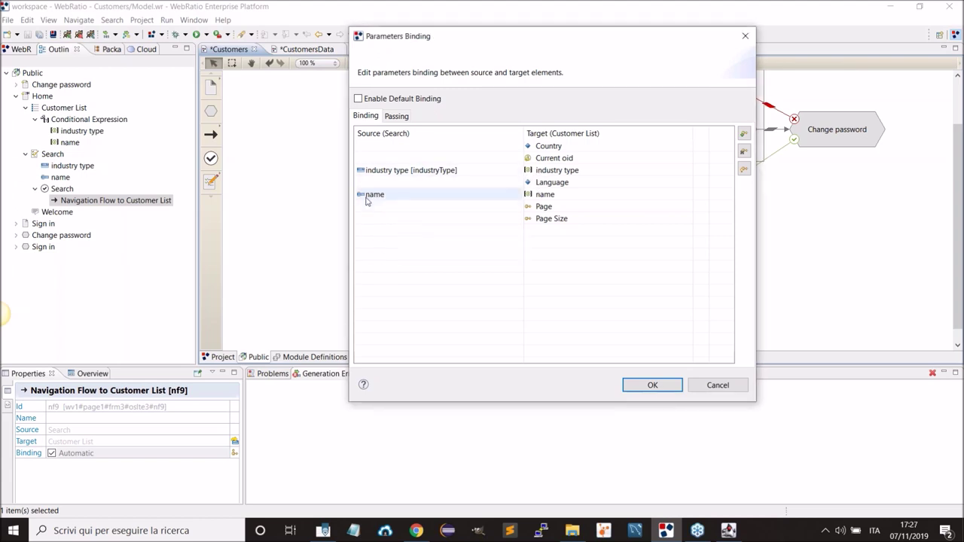
click(652, 385)
Switch to the Home page's layout and set Enable Filter to true for the customer data grid.
scroll(559, 252, down, 1)
click(549, 317)
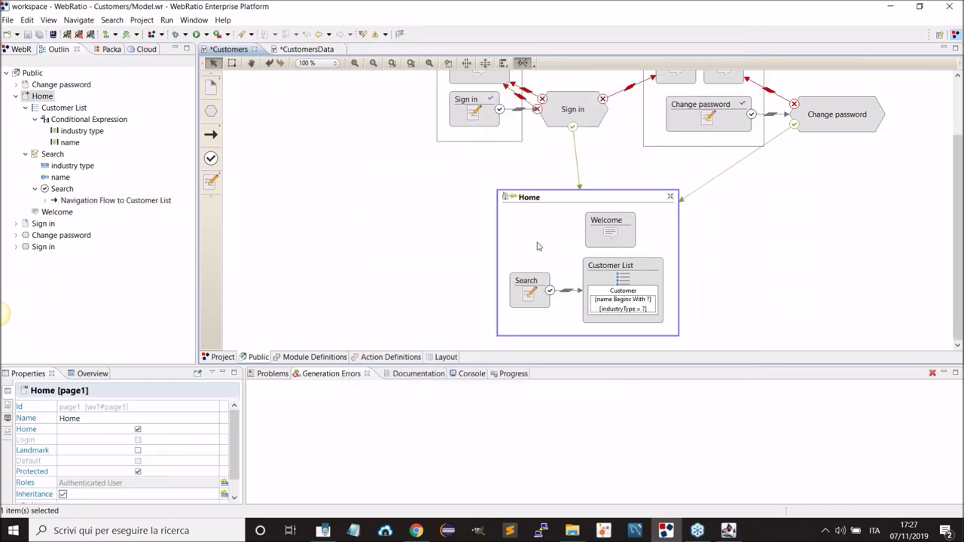
click(446, 357)
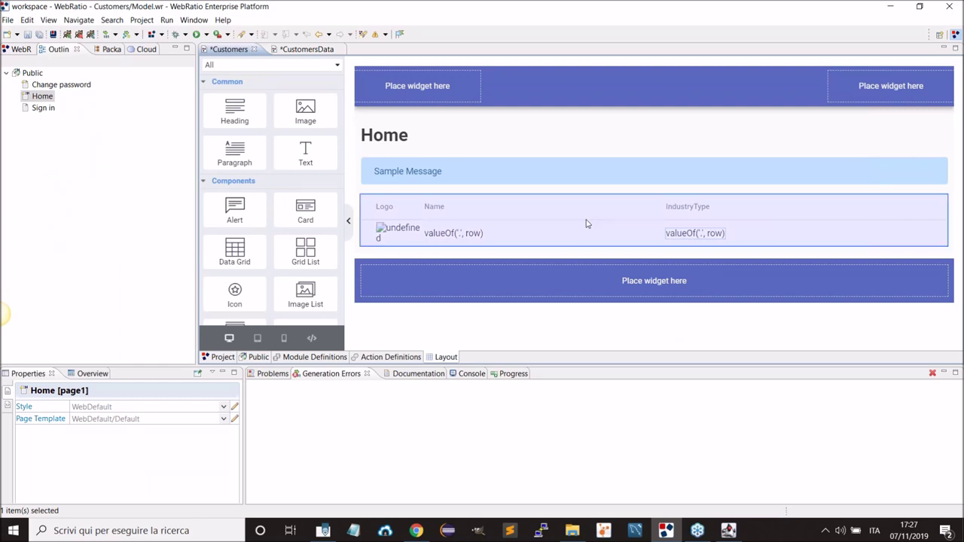
double_click(584, 223)
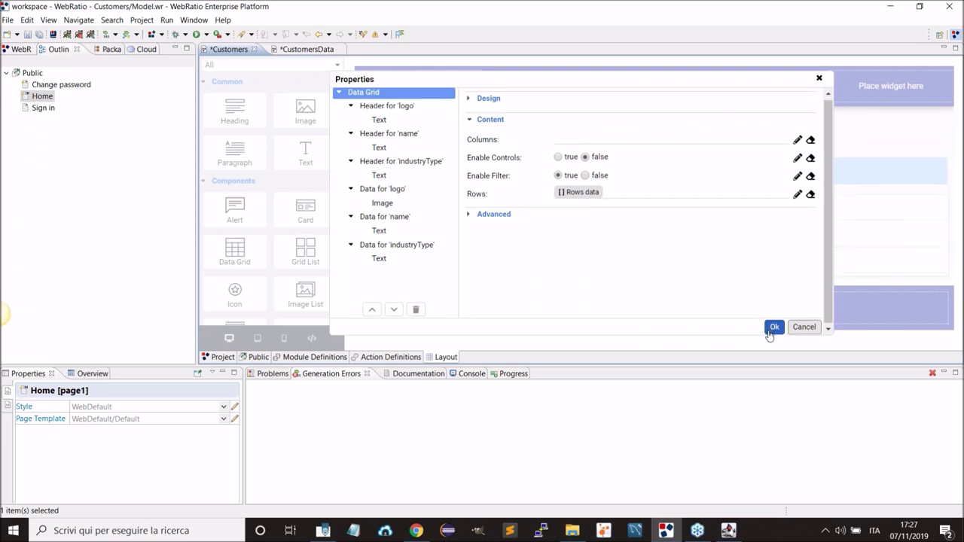
click(773, 329)
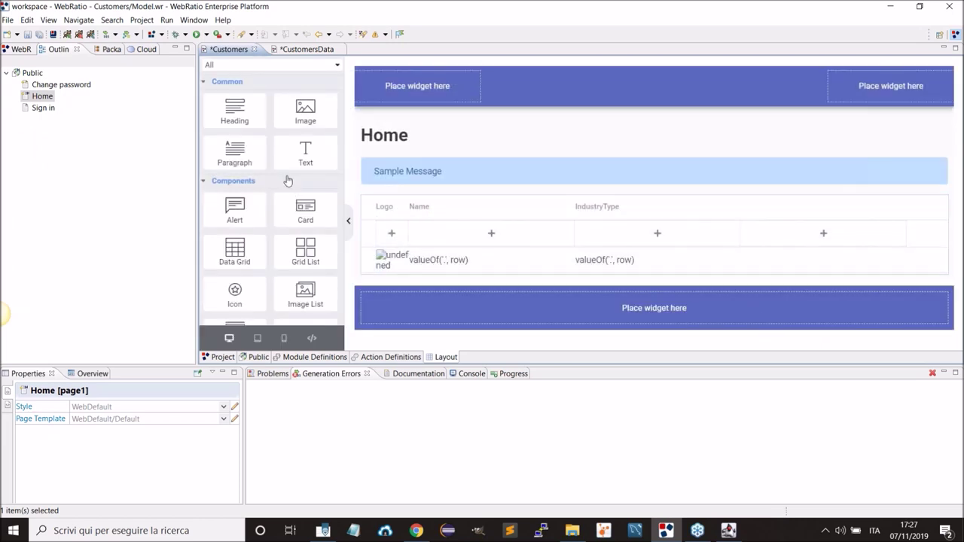
Place an Input widget in the filter cell of the Name column and assign it the Search form's name field.
scroll(286, 185, down, 3)
scroll(256, 254, down, 3)
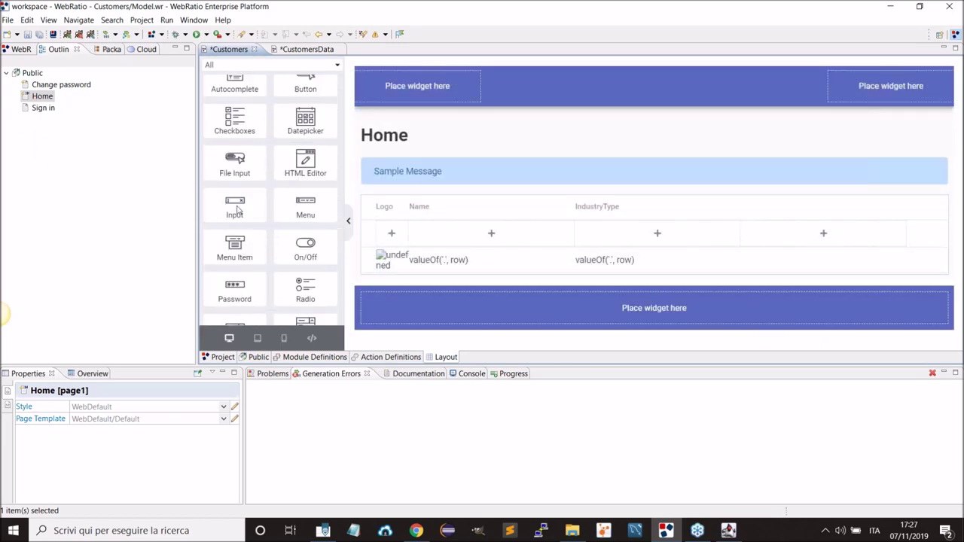
drag(234, 202, 446, 236)
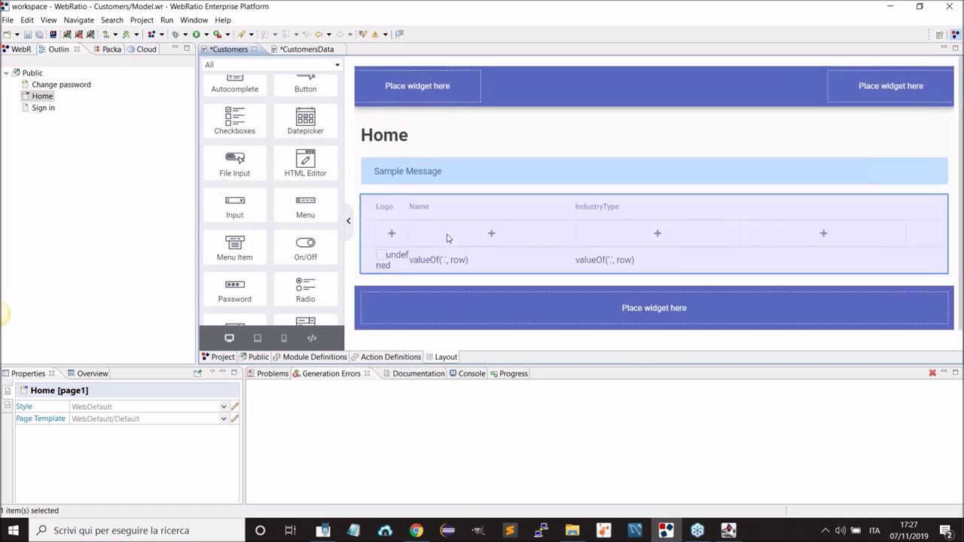
double_click(438, 236)
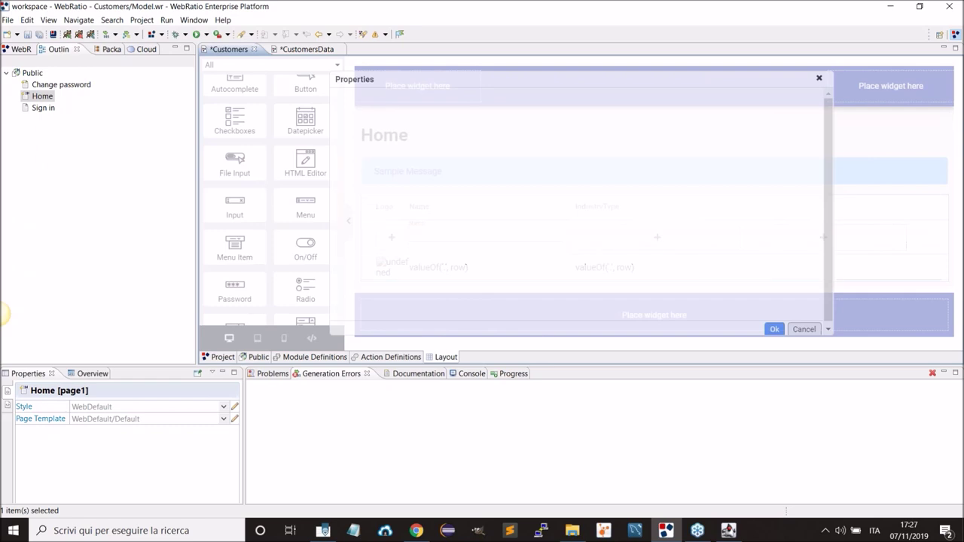
click(432, 182)
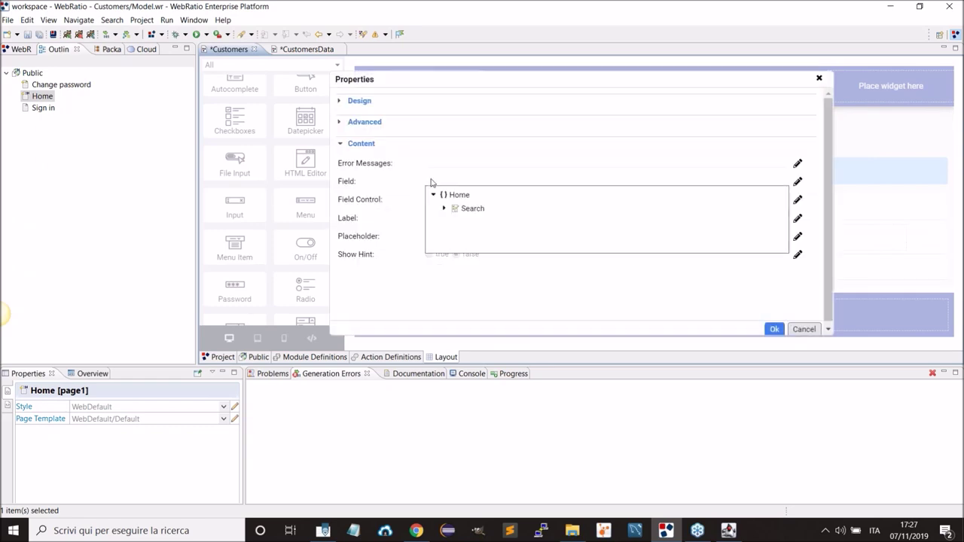
click(445, 211)
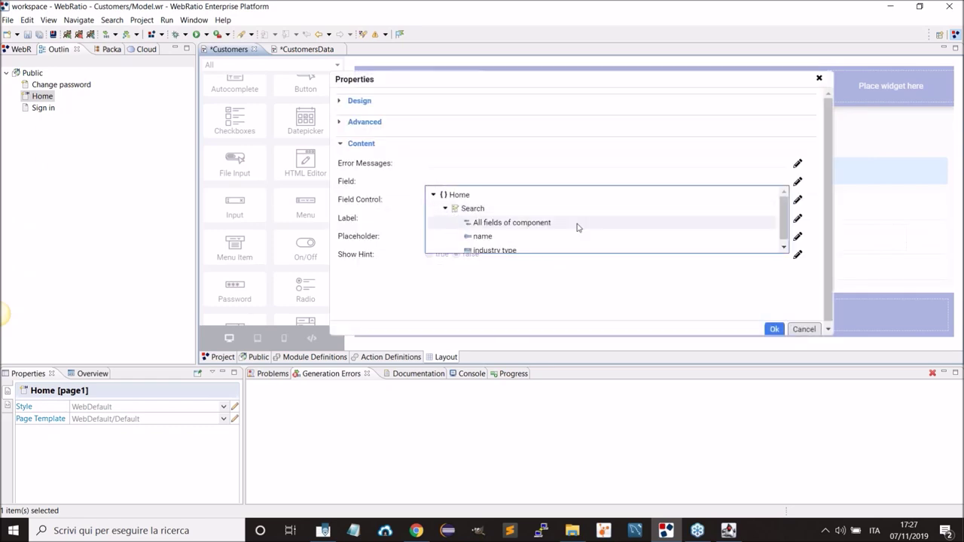
click(484, 234)
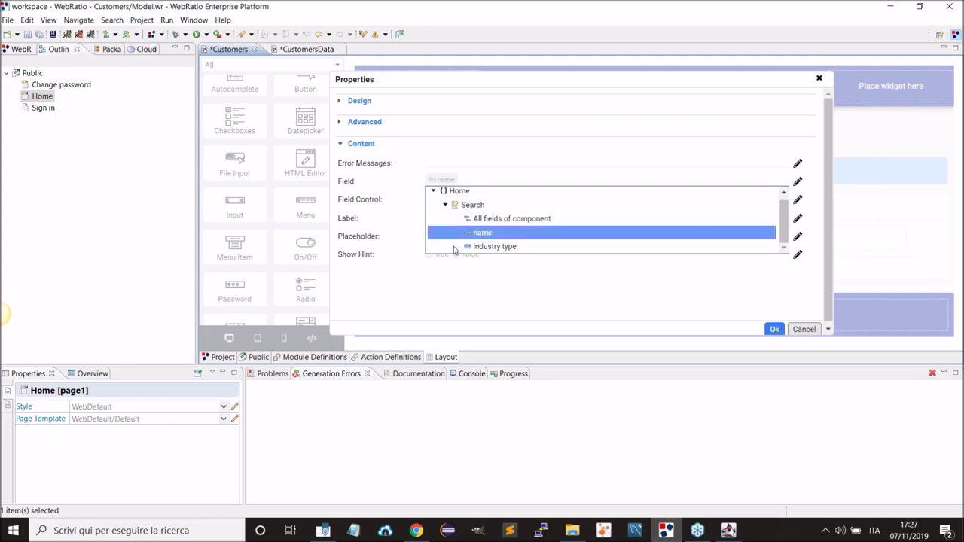
click(400, 294)
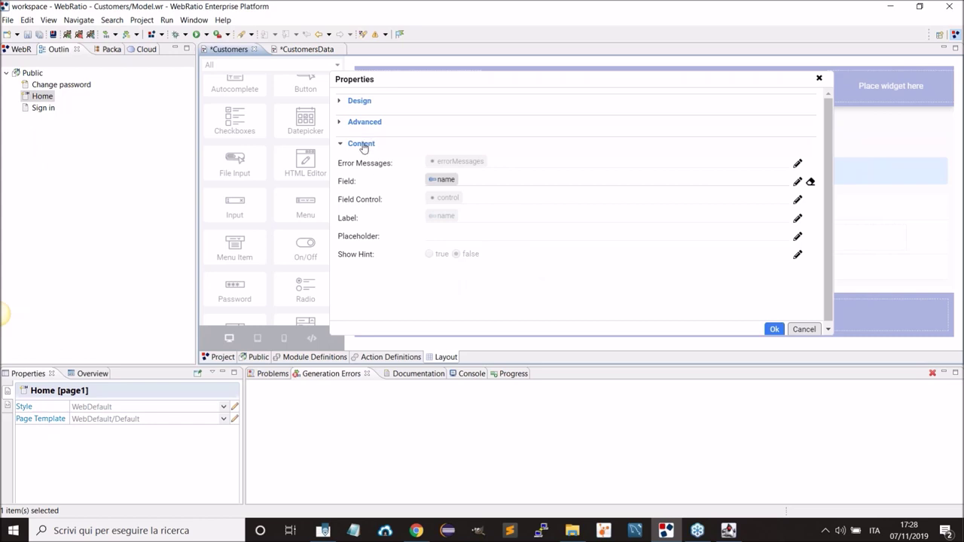
Set Show Label to false for the name input in the data grid's filter row.
click(359, 100)
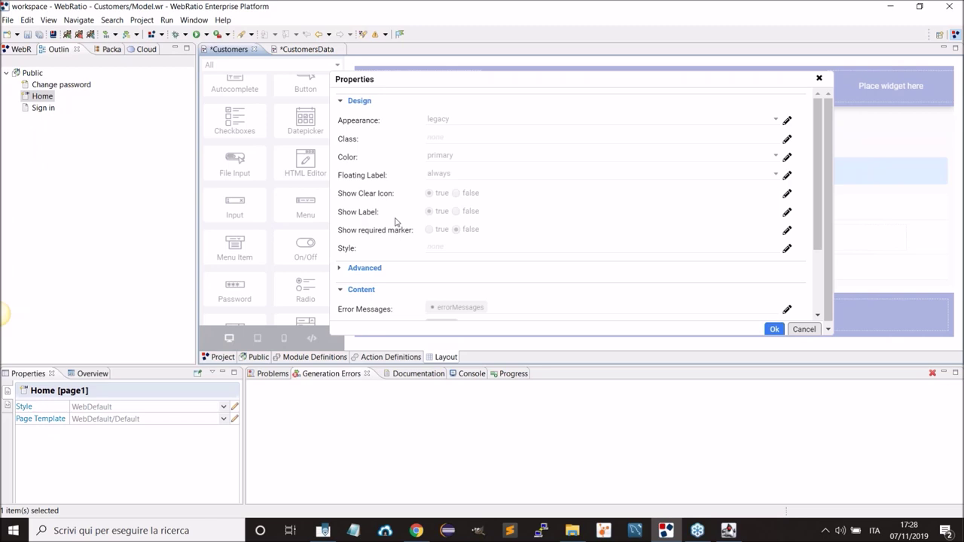
click(456, 212)
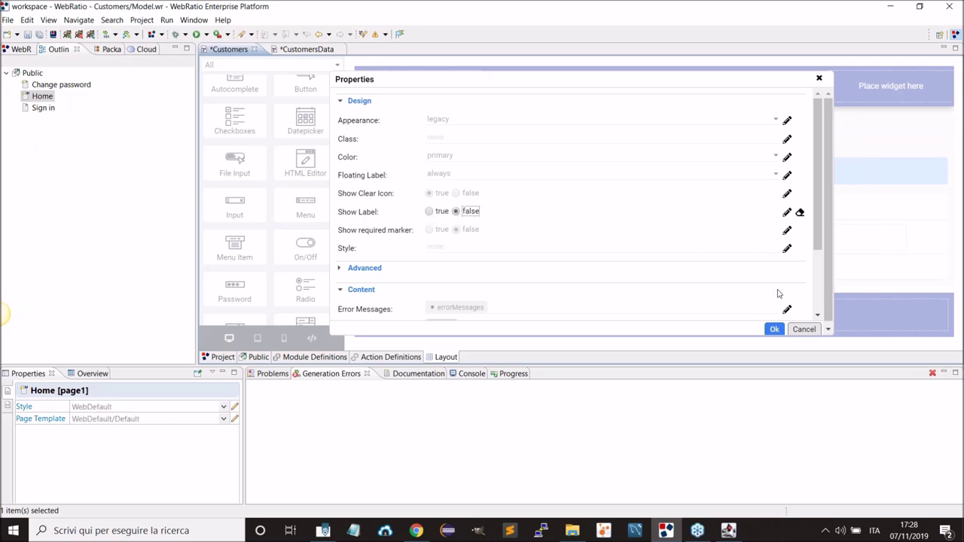
click(774, 330)
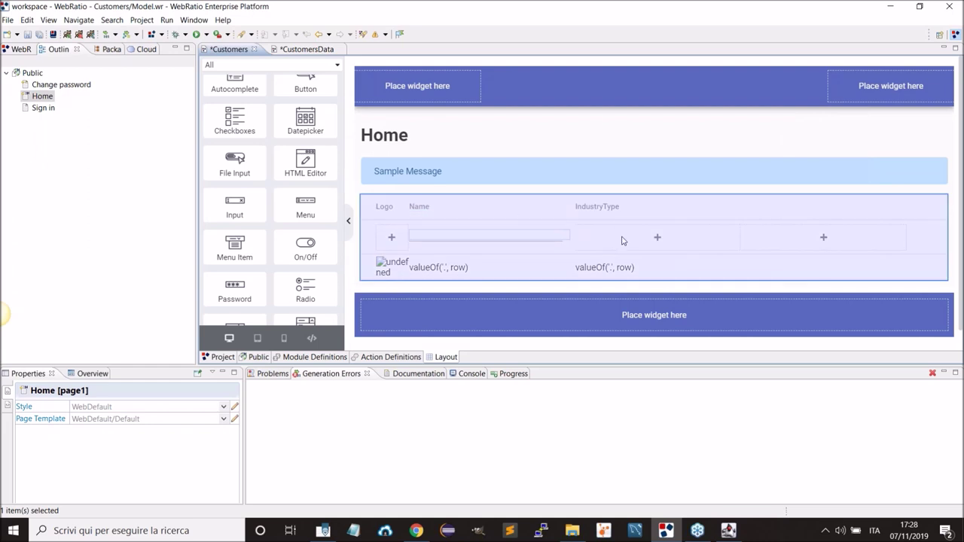
Place an Autocomplete widget in the IndustryType column's filter cell and assign it the Search form's industry type field.
scroll(283, 201, up, 5)
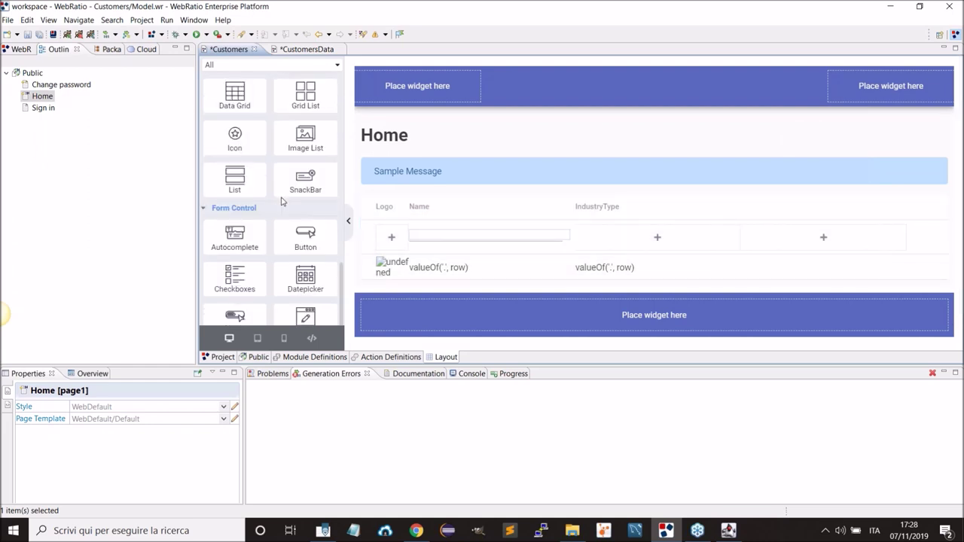
drag(238, 237, 610, 238)
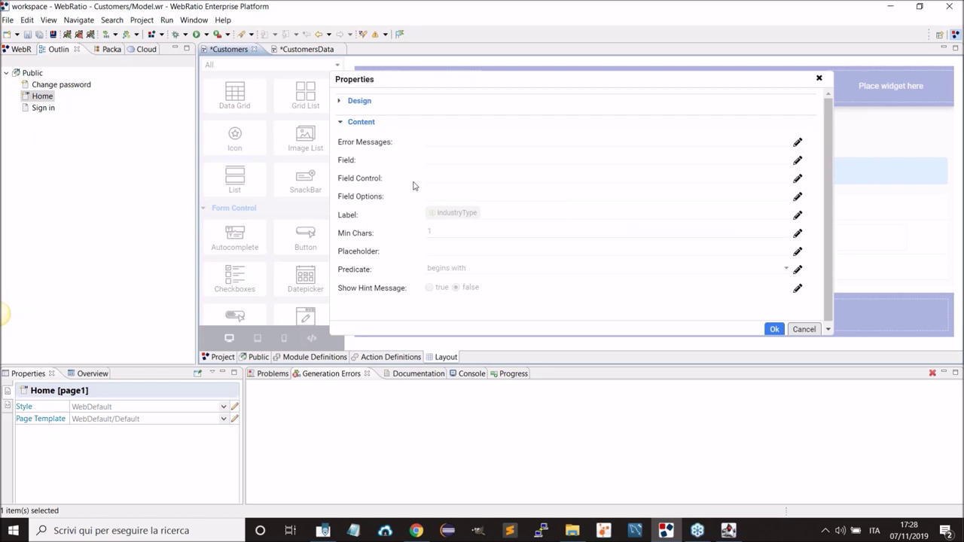
click(438, 163)
click(445, 187)
click(494, 227)
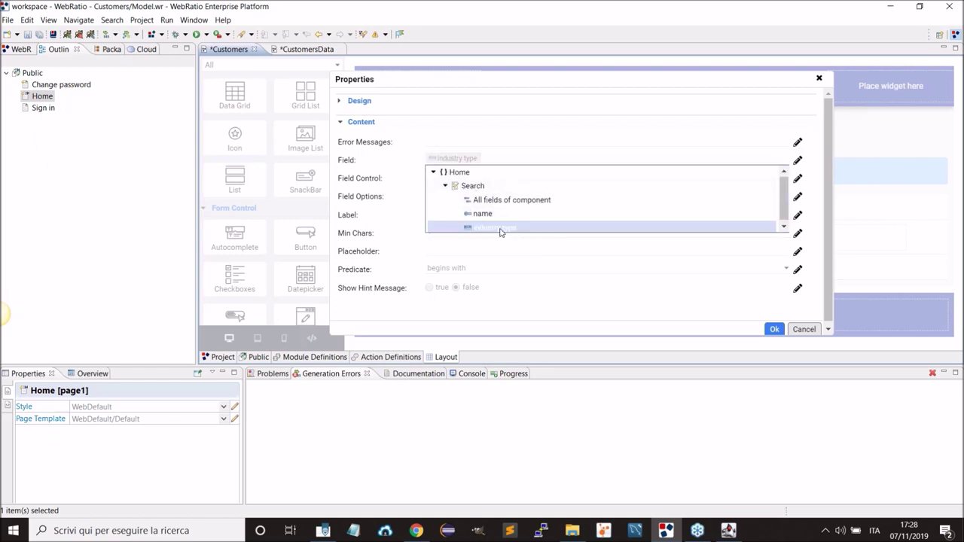
click(388, 315)
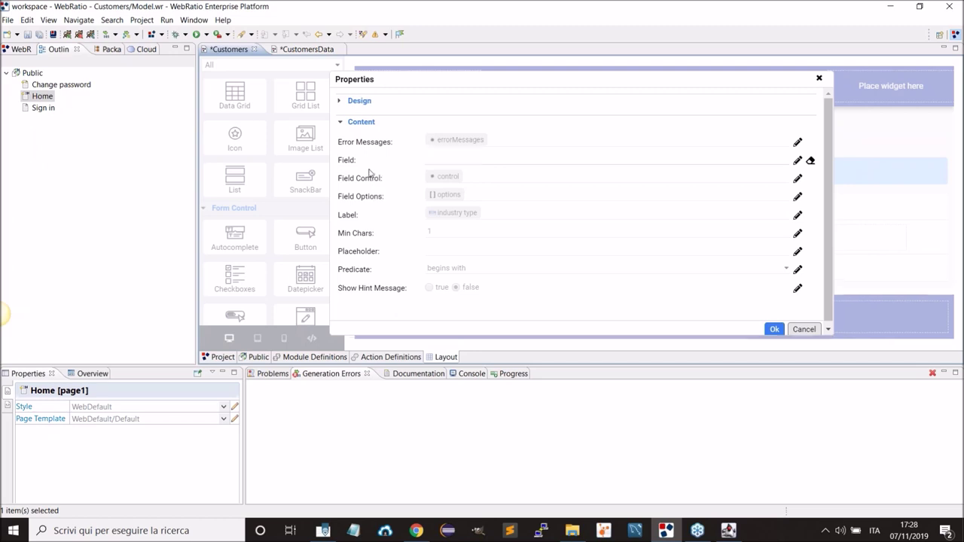
Set Show Label to false for the industry type autocomplete.
click(369, 102)
click(470, 213)
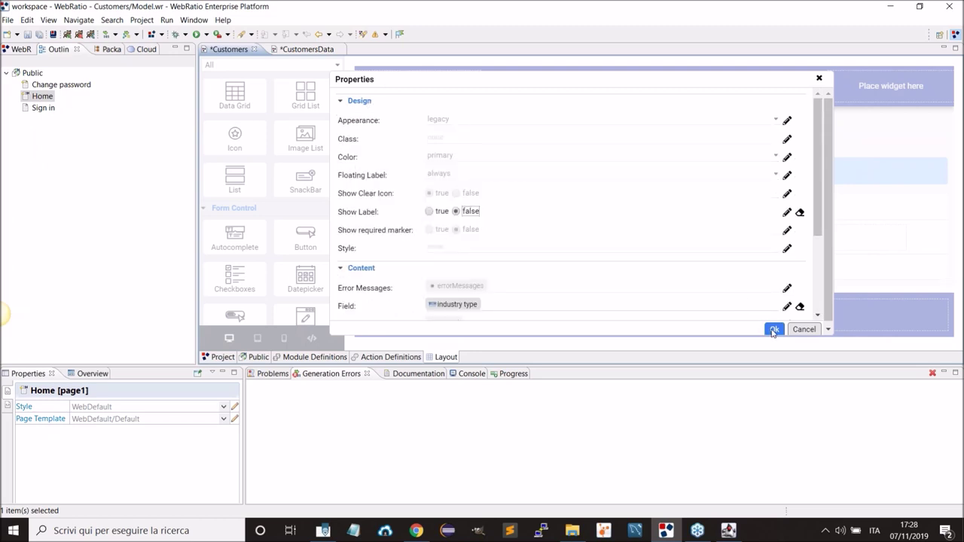
click(773, 331)
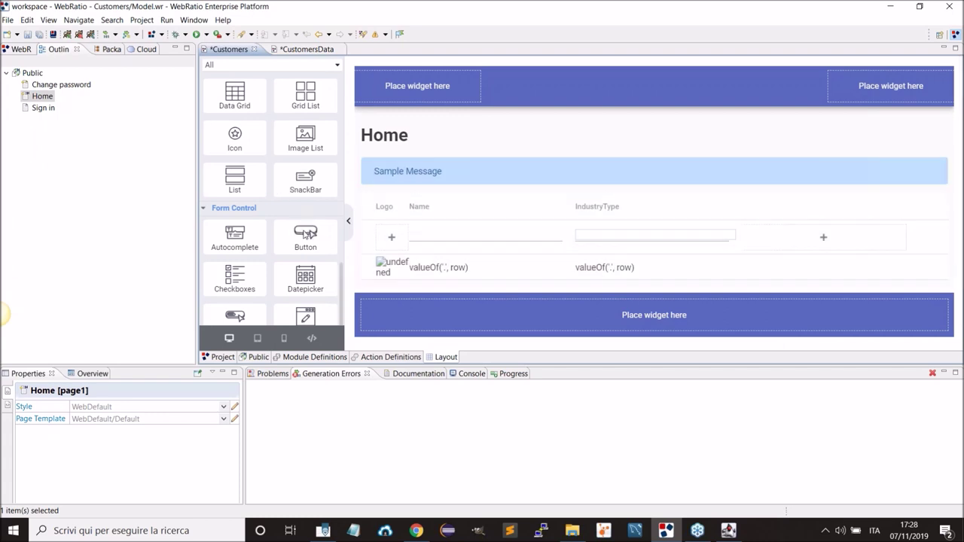
Place a Button widget in the empty filter cell after IndustryType, with the Search form's Search event as its event and label.
drag(307, 235, 768, 242)
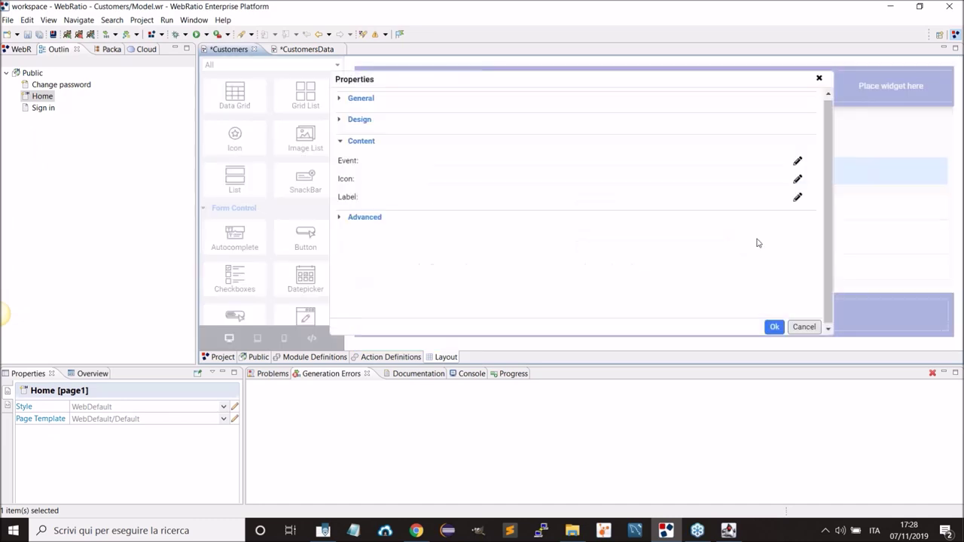
click(432, 162)
click(444, 202)
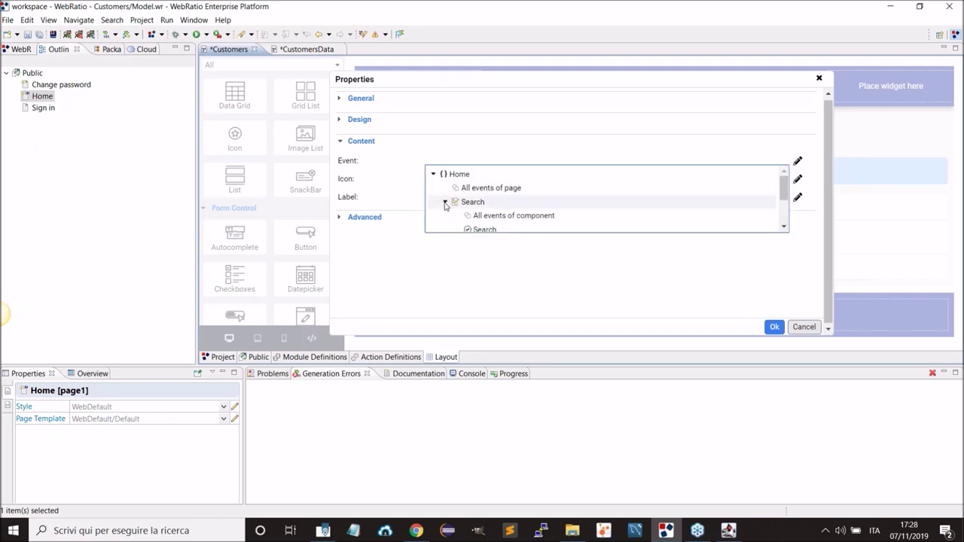
scroll(528, 203, down, 2)
click(484, 172)
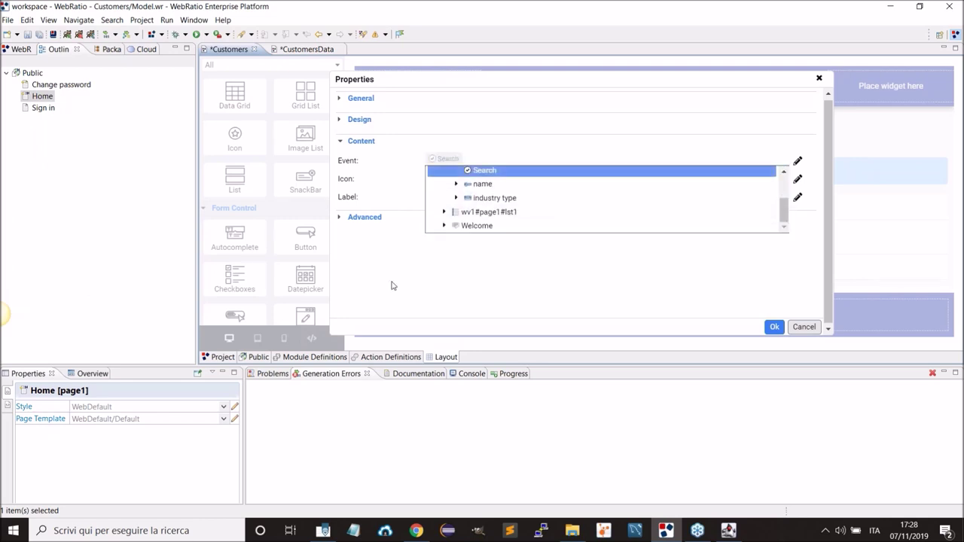
click(456, 268)
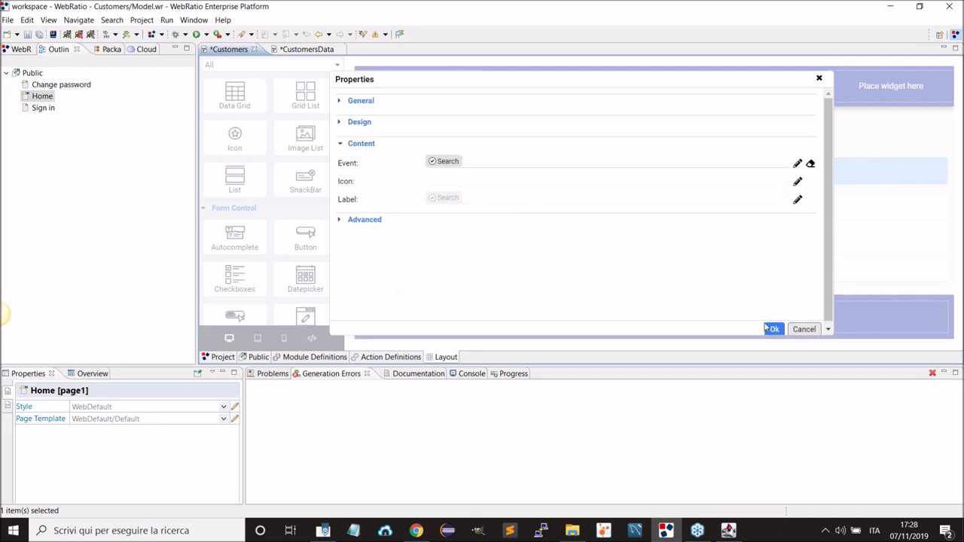
click(772, 329)
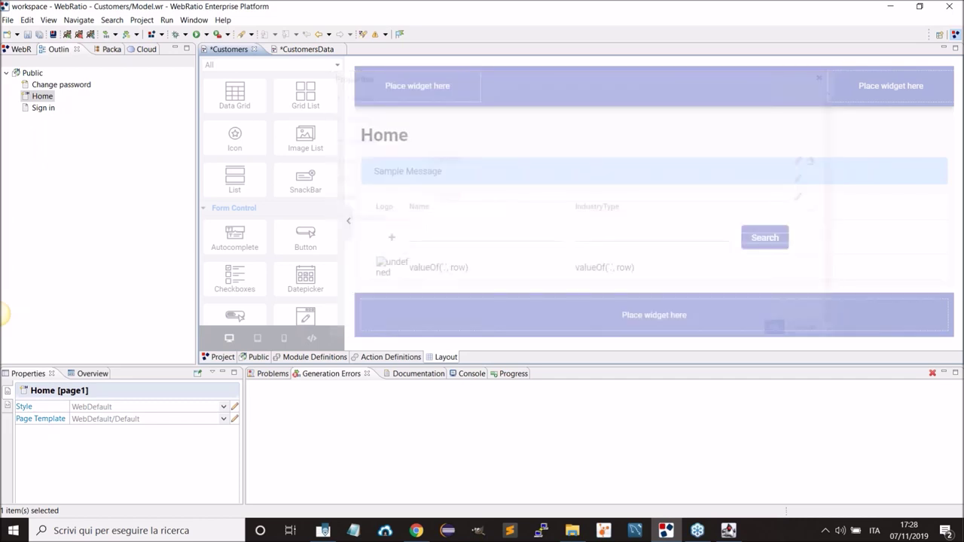
Generate the application from the Home page, then switch to Chrome and reload the Customers Home page.
right_click(43, 98)
mouse_move(113, 106)
click(204, 106)
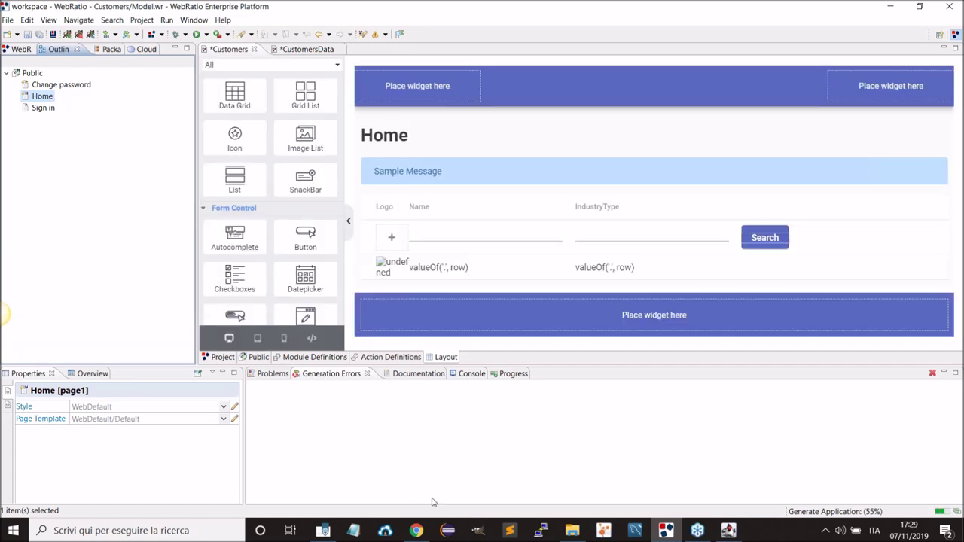
mouse_move(416, 532)
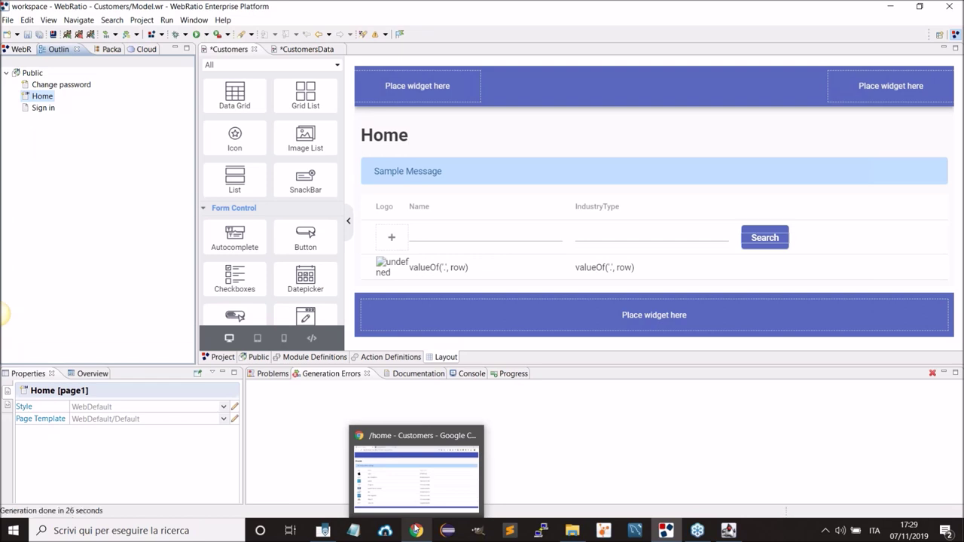
click(416, 530)
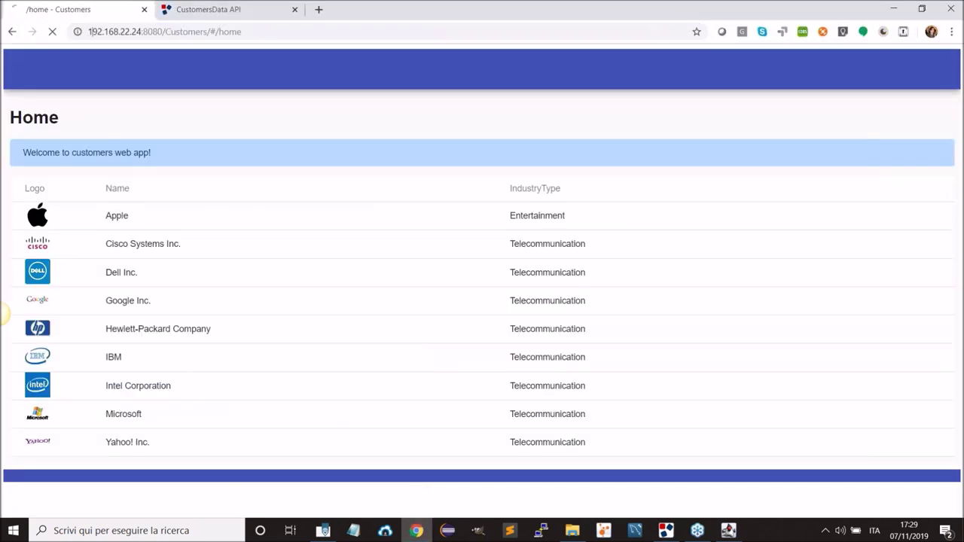
key(F5)
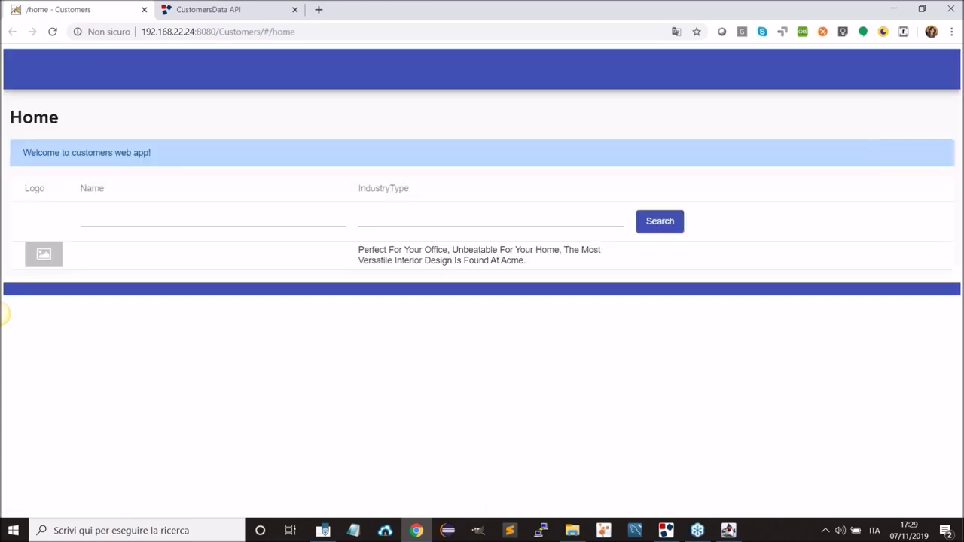
Test the name filter by searching for "app", then clear it and search again.
click(219, 217)
text(app)
click(652, 223)
click(339, 219)
click(669, 223)
Test the industry type filter by entering "e", choosing Entertainment and running the search.
click(404, 219)
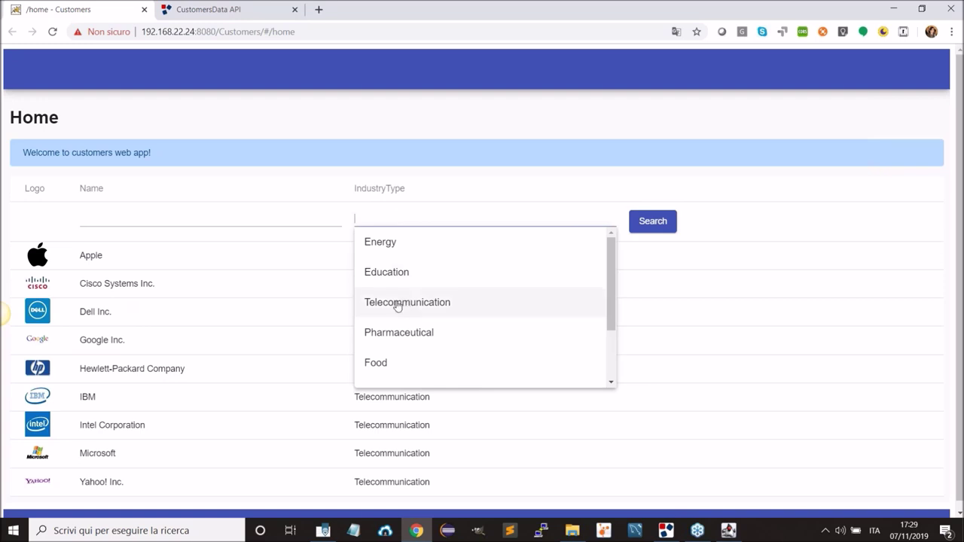
text(e)
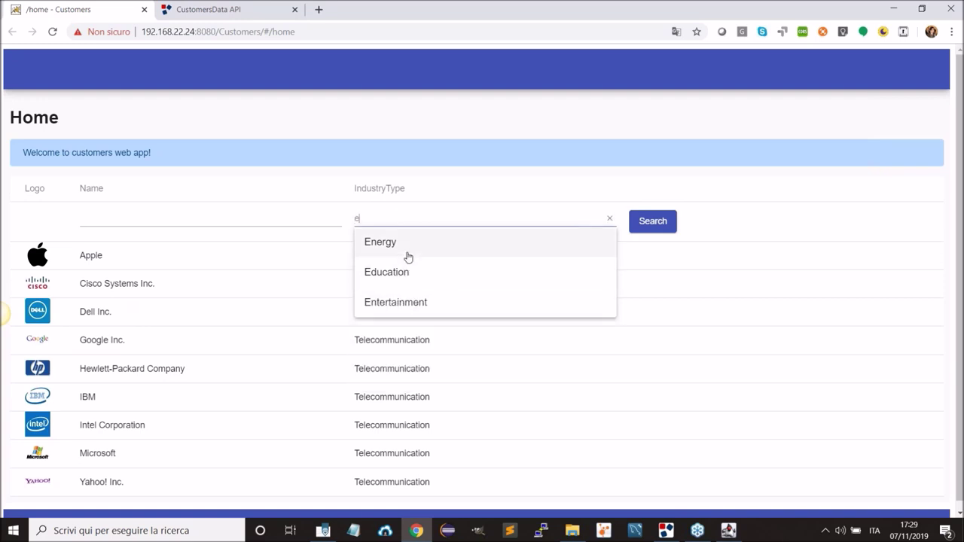
click(398, 301)
click(654, 226)
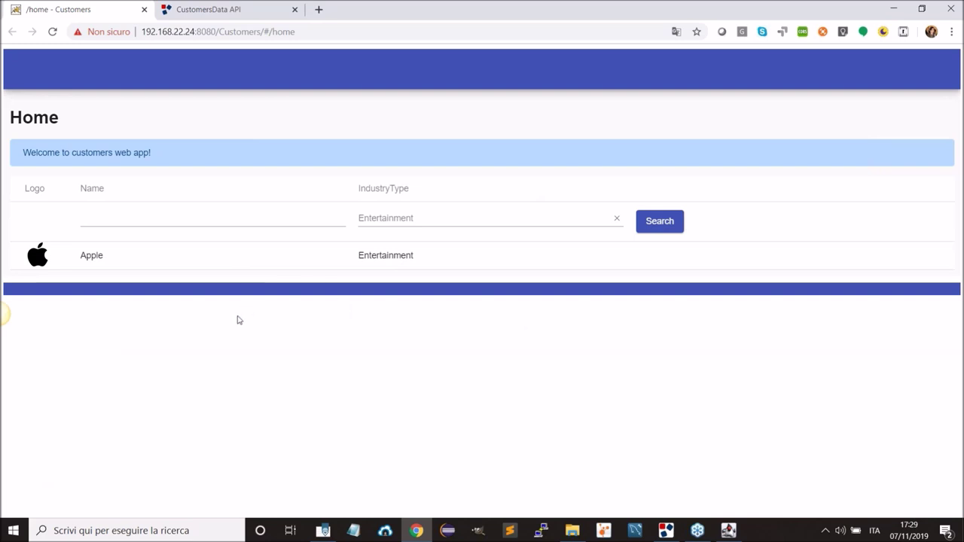
Switch back to WebRatio and add a page named Customer Management beside Home in the Public site view.
click(666, 530)
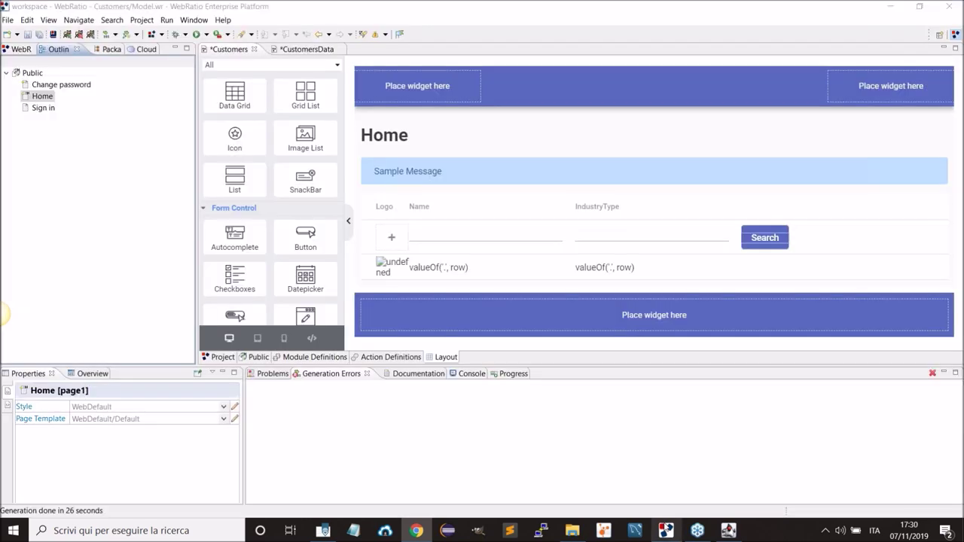
click(259, 357)
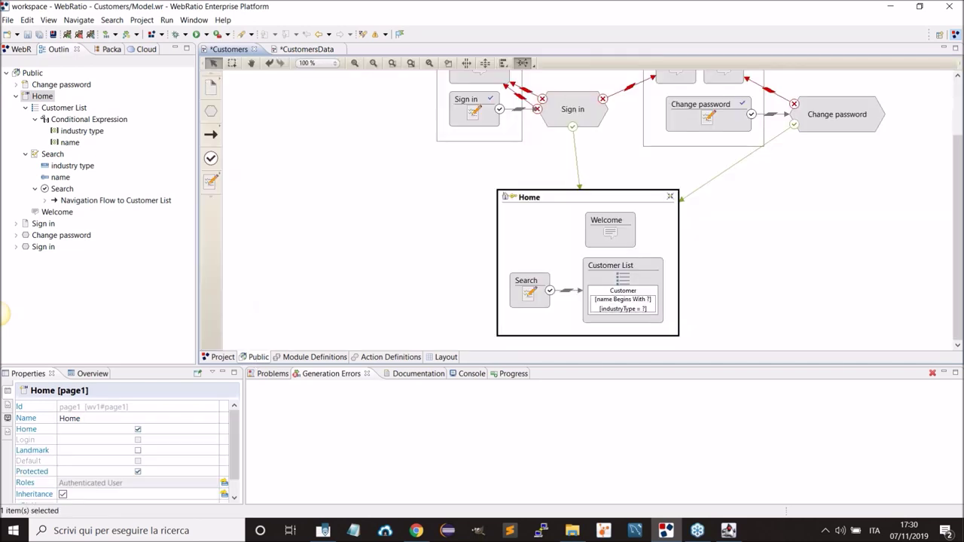
click(211, 87)
click(322, 193)
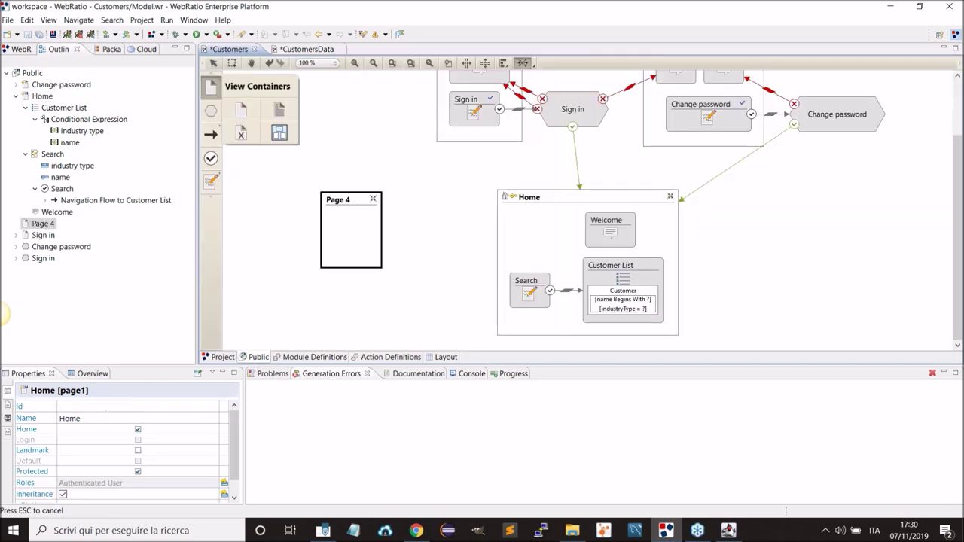
text(Customer Management)
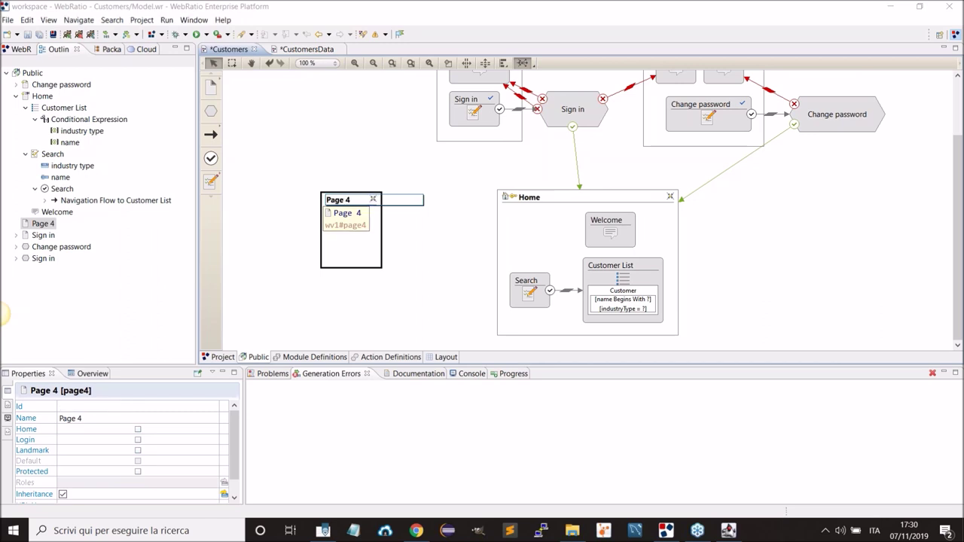
key(Return)
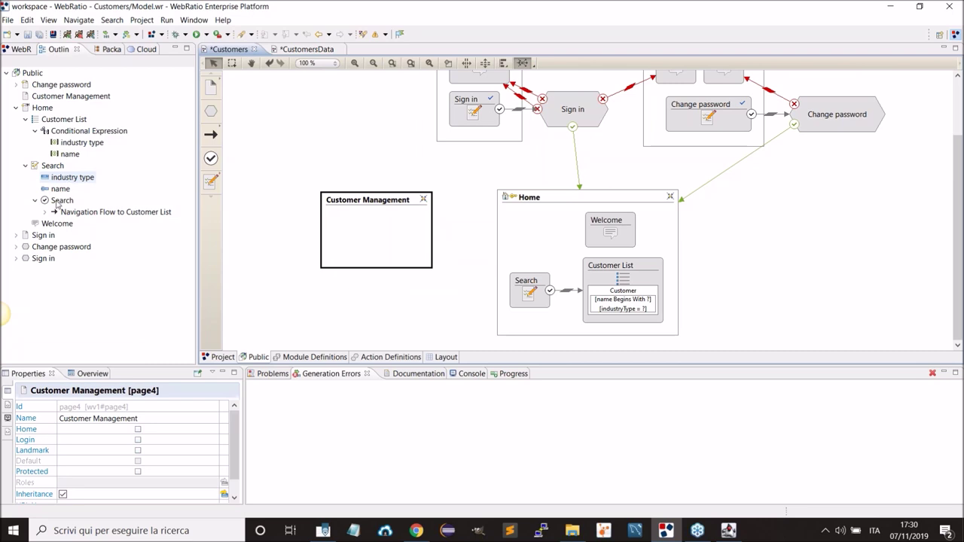
Copy the Home page's Search form into the Customer Management page without its external flows.
right_click(525, 287)
click(548, 300)
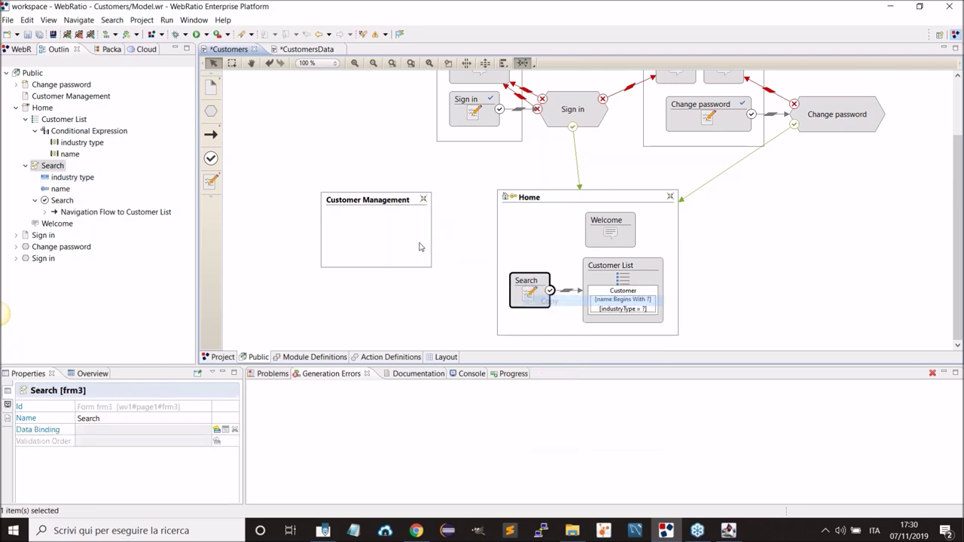
click(362, 226)
right_click(361, 226)
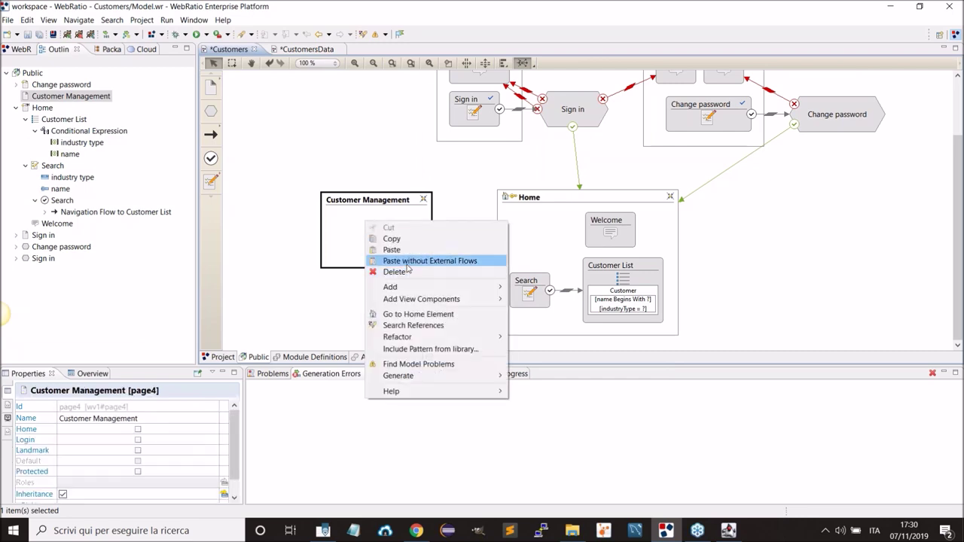
click(394, 258)
Reposition the copied form inside the Customer Management page and rename it Customer Info.
drag(386, 246, 369, 235)
click(369, 234)
text(Customer Info)
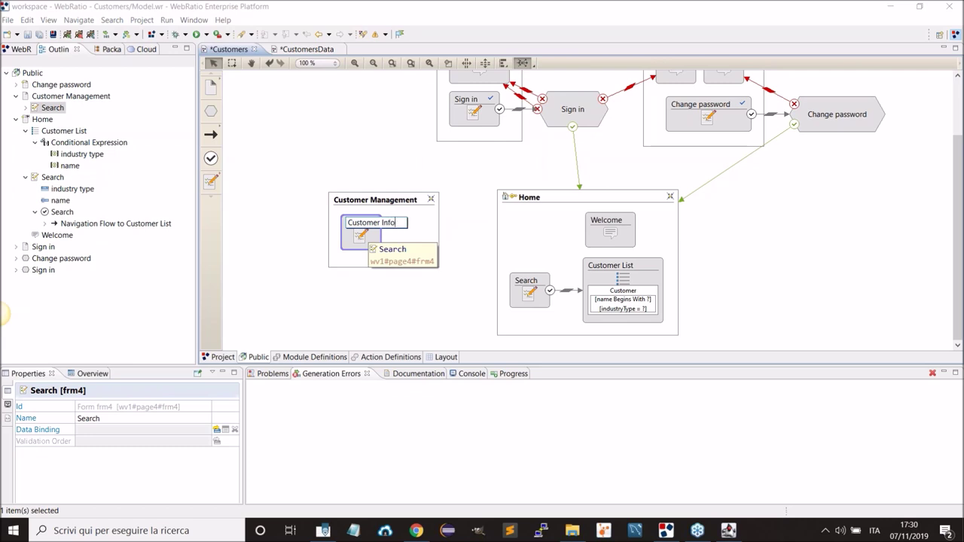
key(Return)
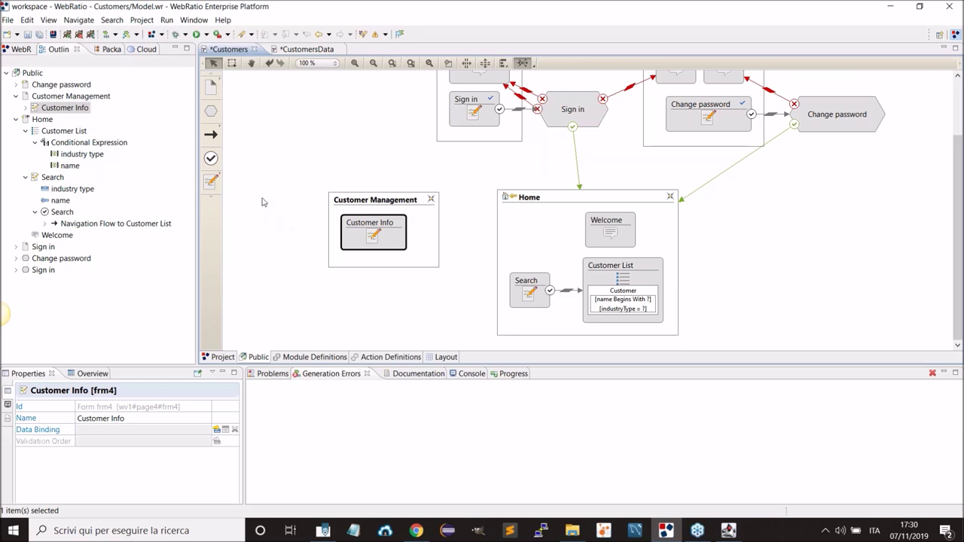
Add an action below the Customer Management page and assign it the Save Customer action service as its business logic.
click(211, 112)
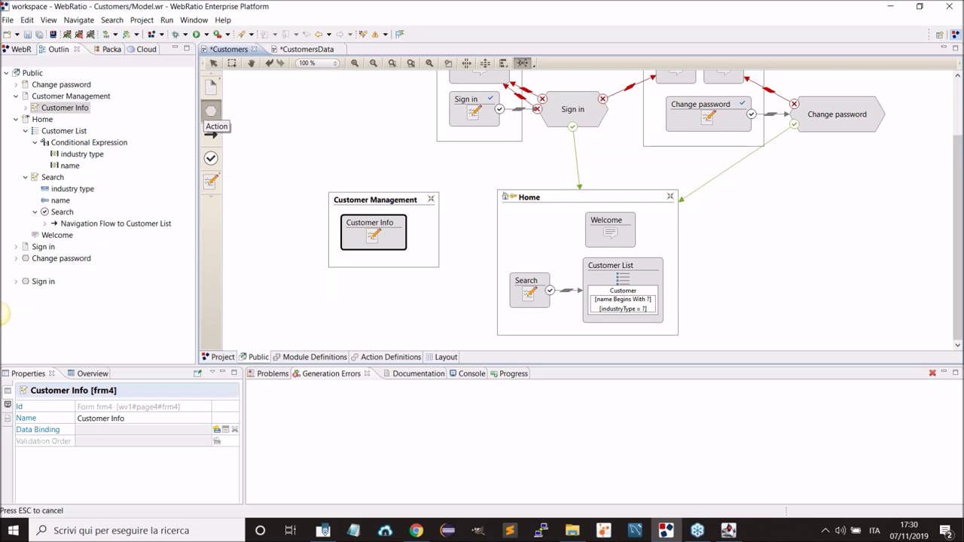
click(338, 294)
click(370, 307)
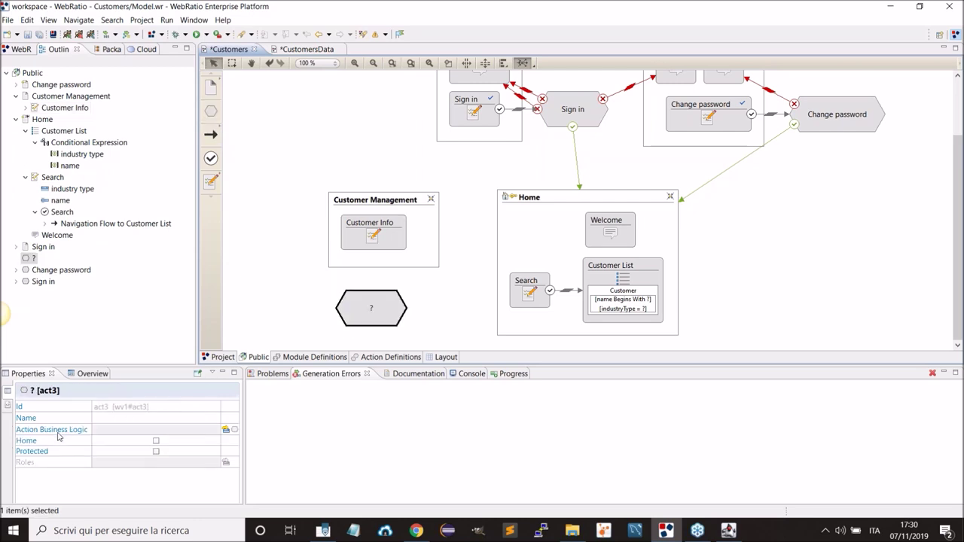
click(226, 431)
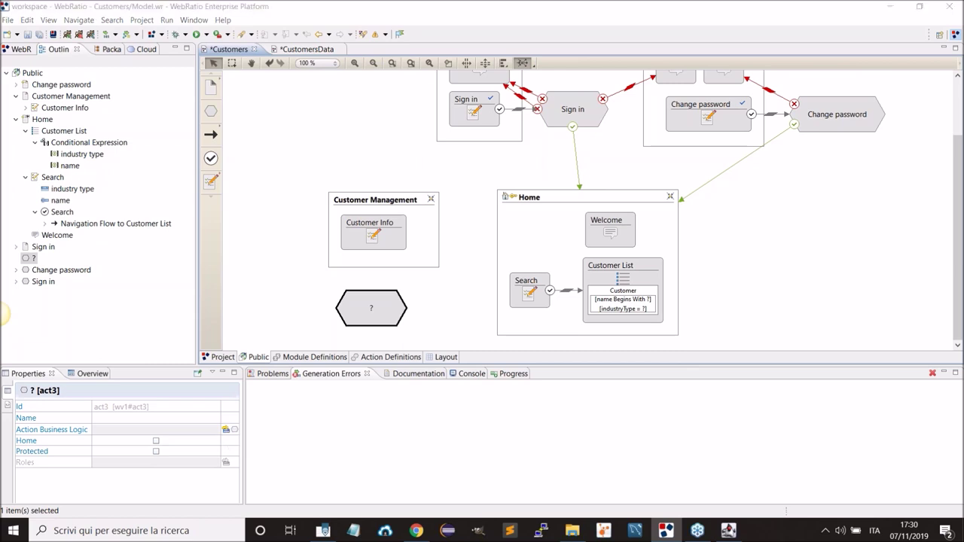
click(426, 128)
click(384, 176)
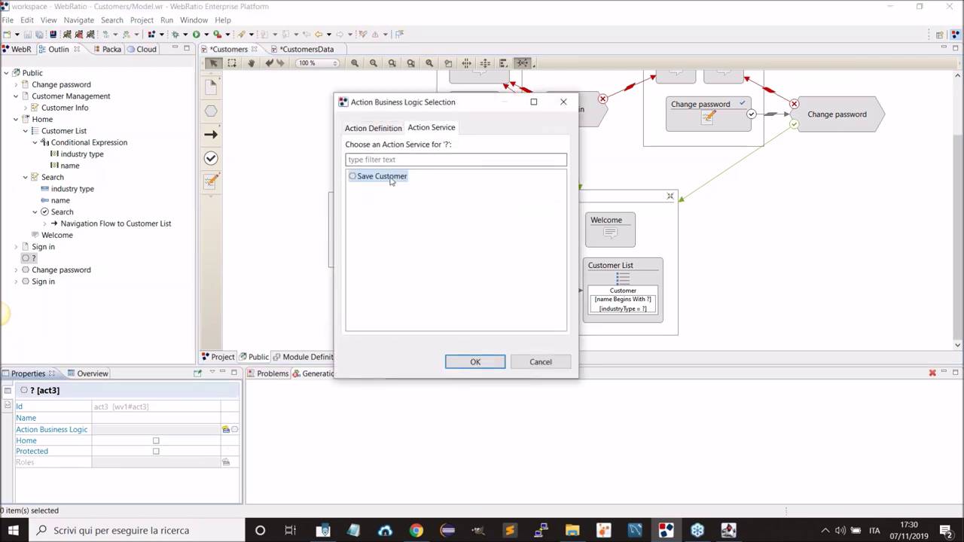
click(456, 365)
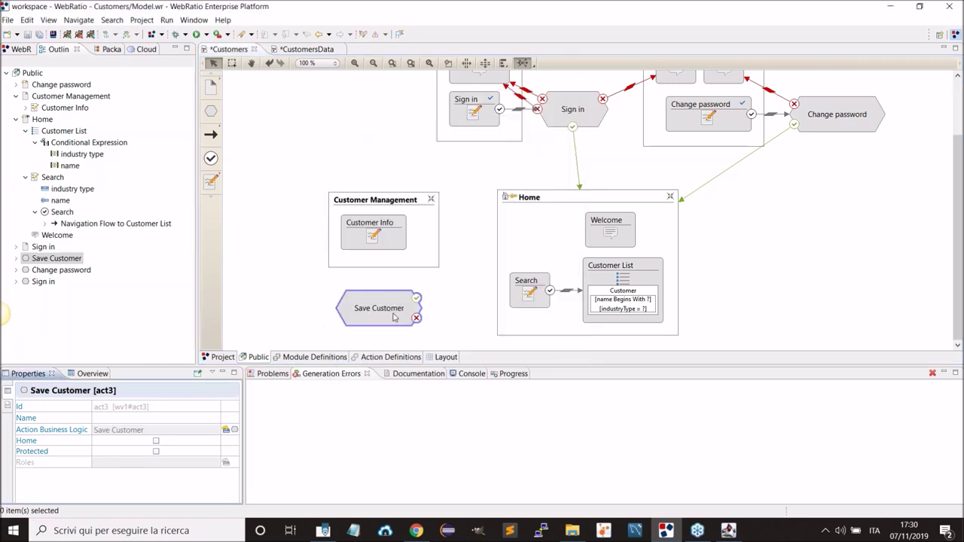
drag(387, 317, 380, 318)
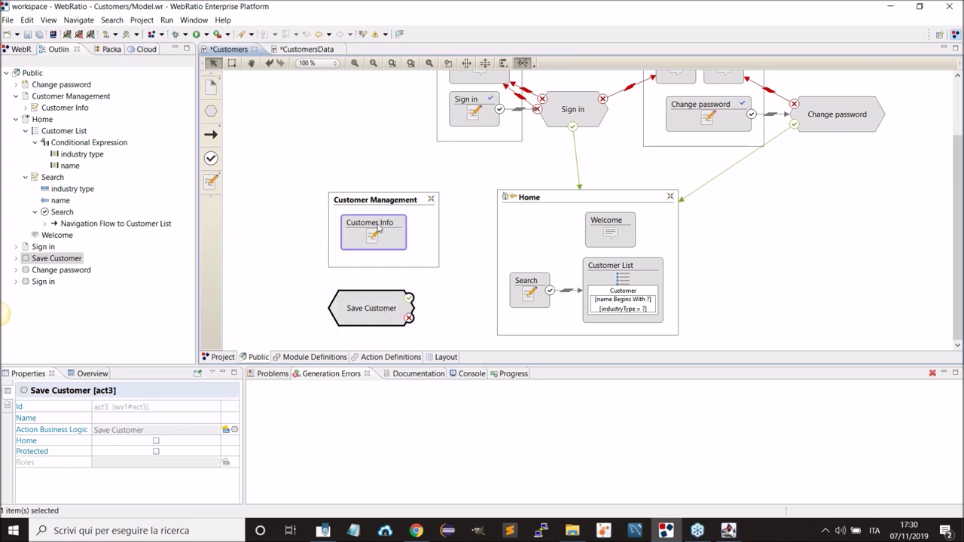
Add a navigation flow from the Customer Info form to the Save Customer action, name its event Save, and align the action.
click(378, 233)
right_click(377, 232)
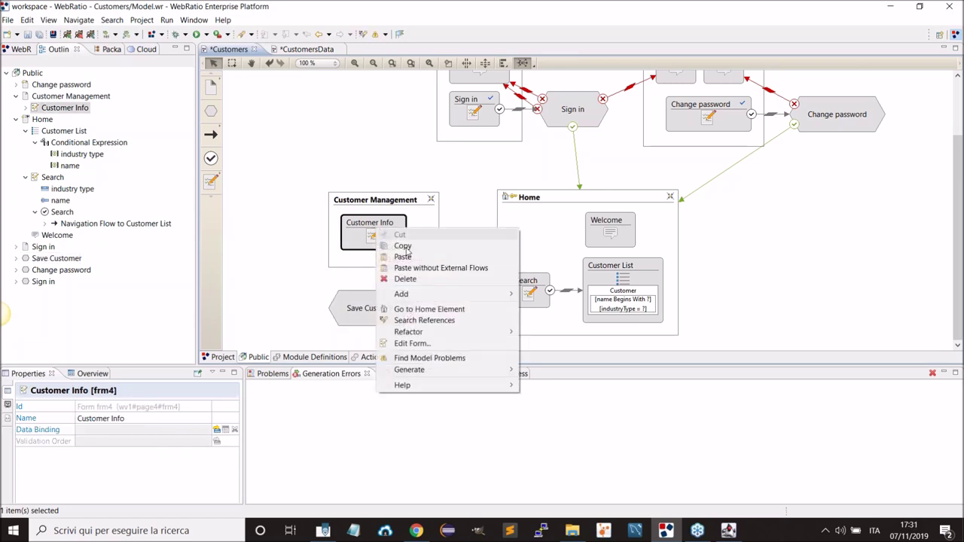
mouse_move(412, 297)
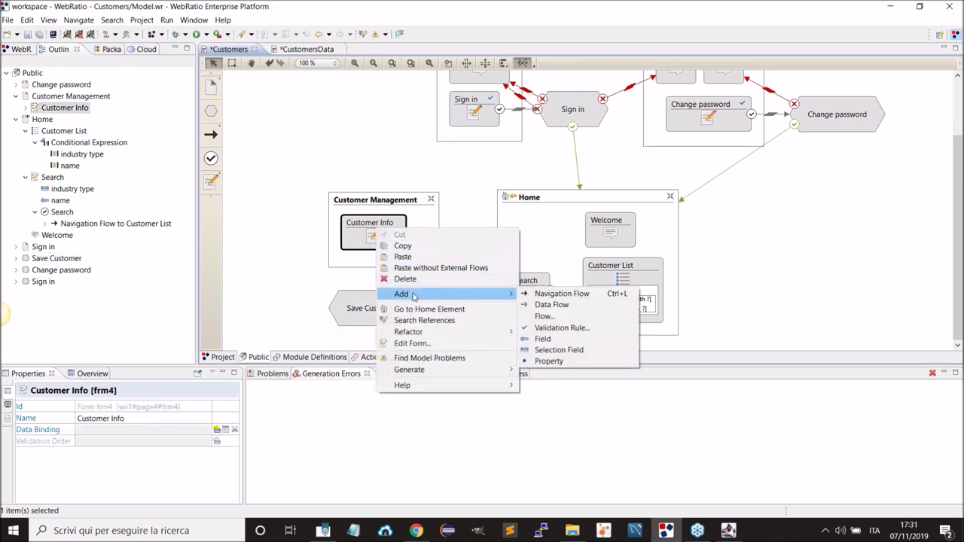
click(578, 293)
click(374, 309)
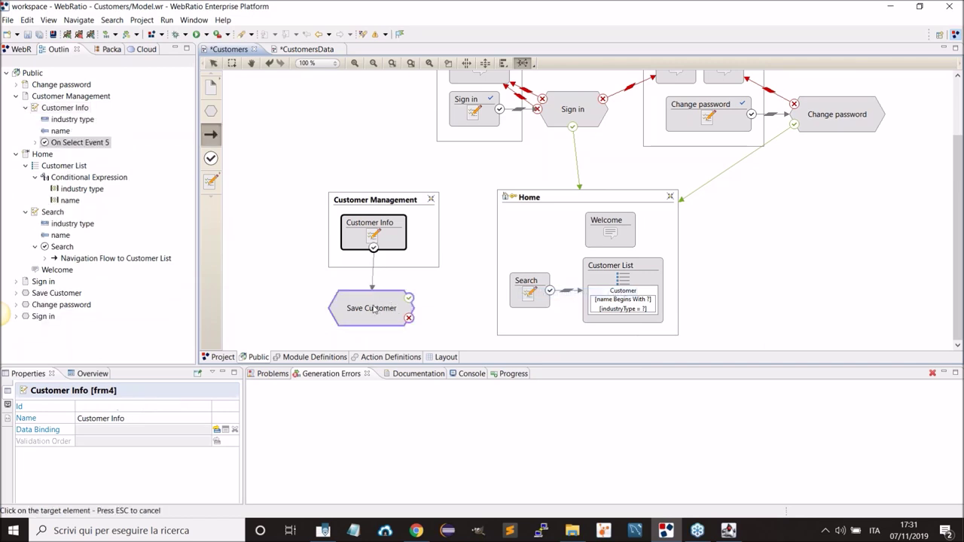
text(Save)
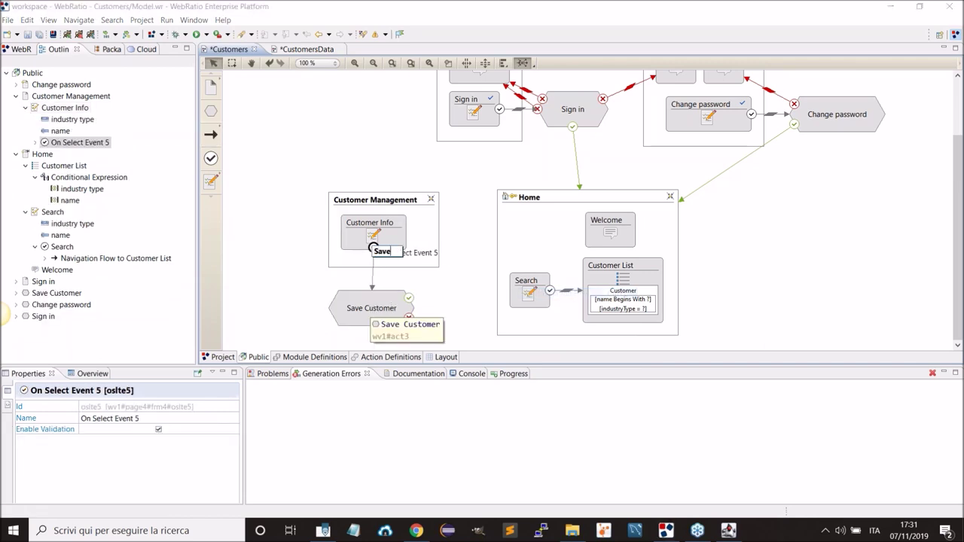
key(Return)
click(367, 309)
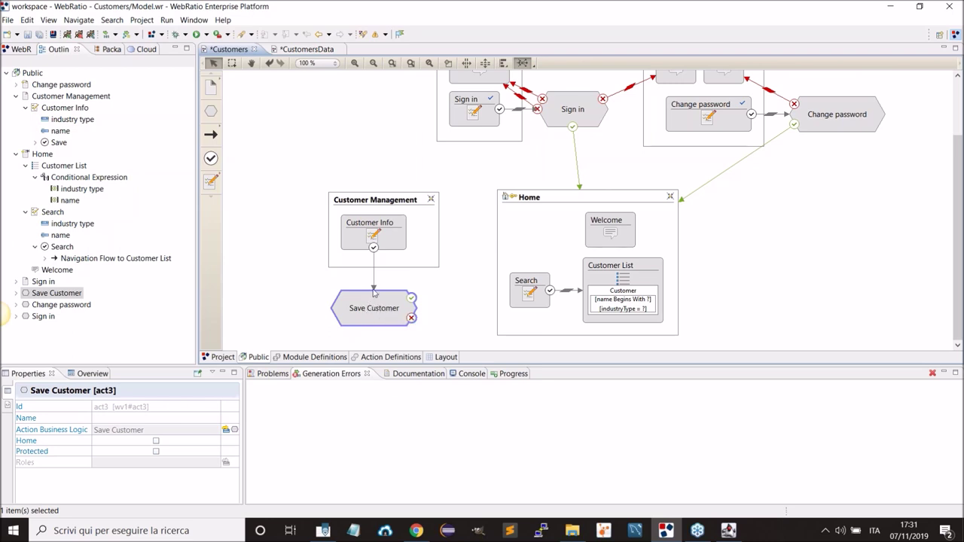
Bind the Customer Info form's industry type and name fields to the matching Save Customer parameters on the navigation flow.
double_click(373, 288)
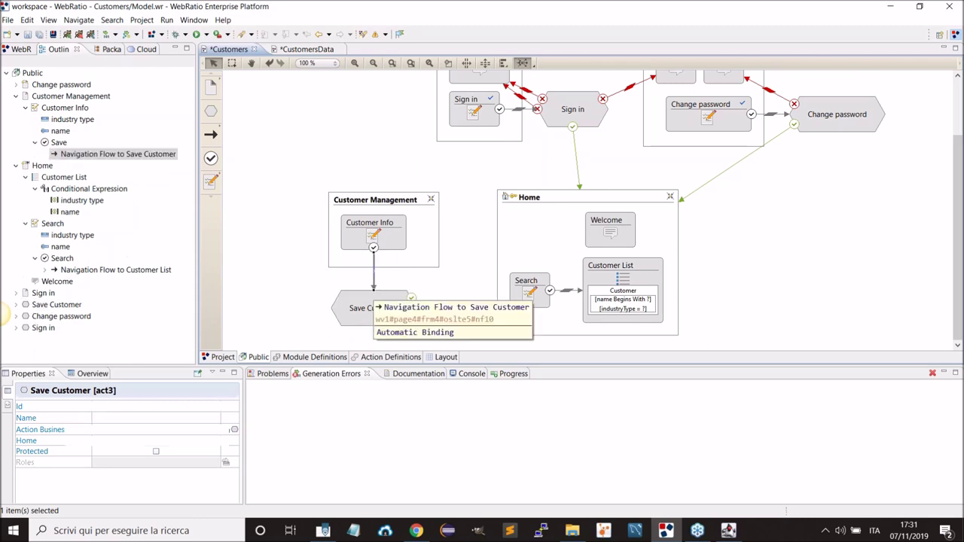
click(426, 105)
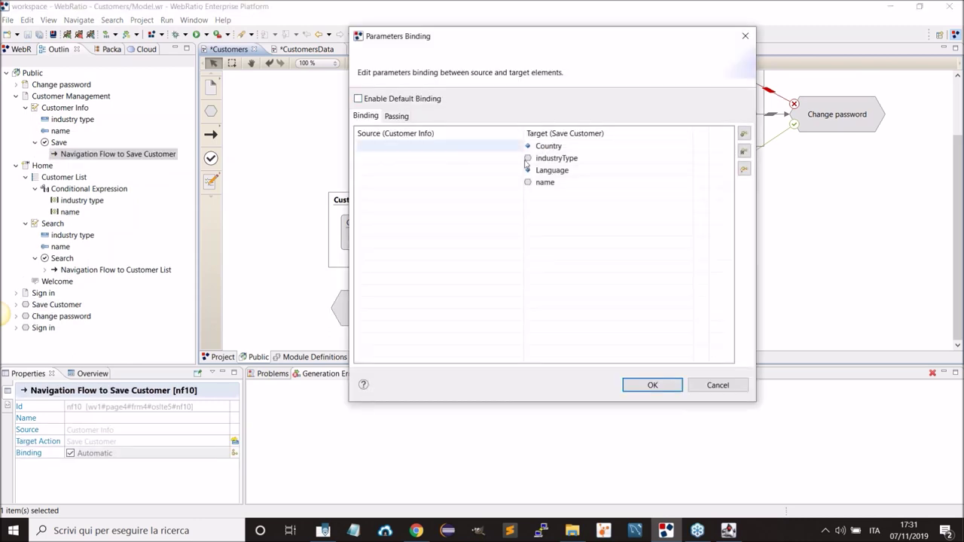
click(744, 170)
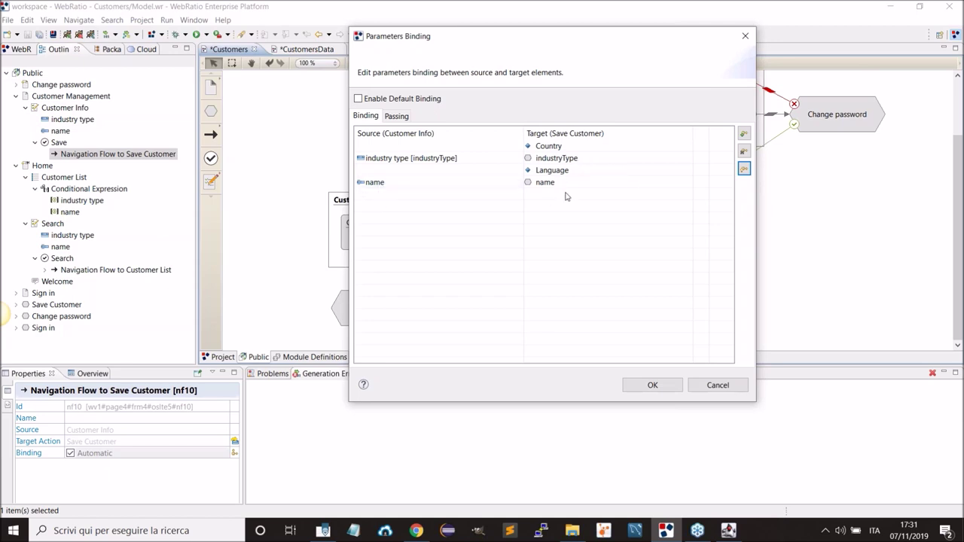
click(653, 385)
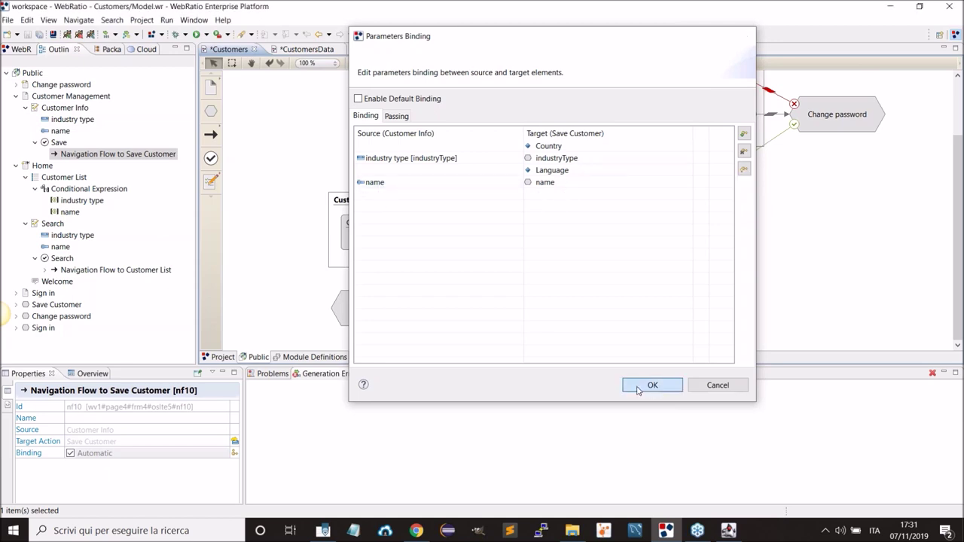
Add a navigation flow from the Save Customer action's success port to the Home page.
click(363, 308)
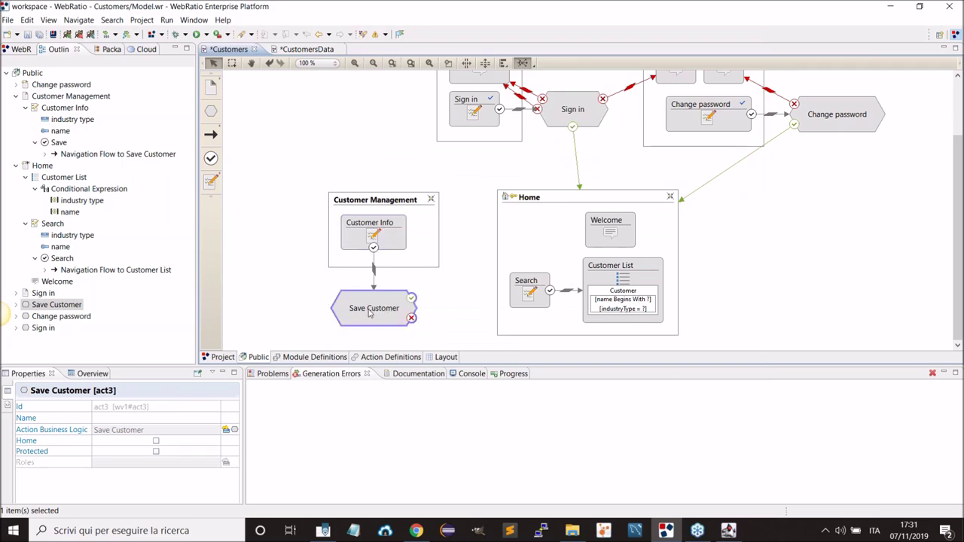
click(412, 299)
right_click(412, 299)
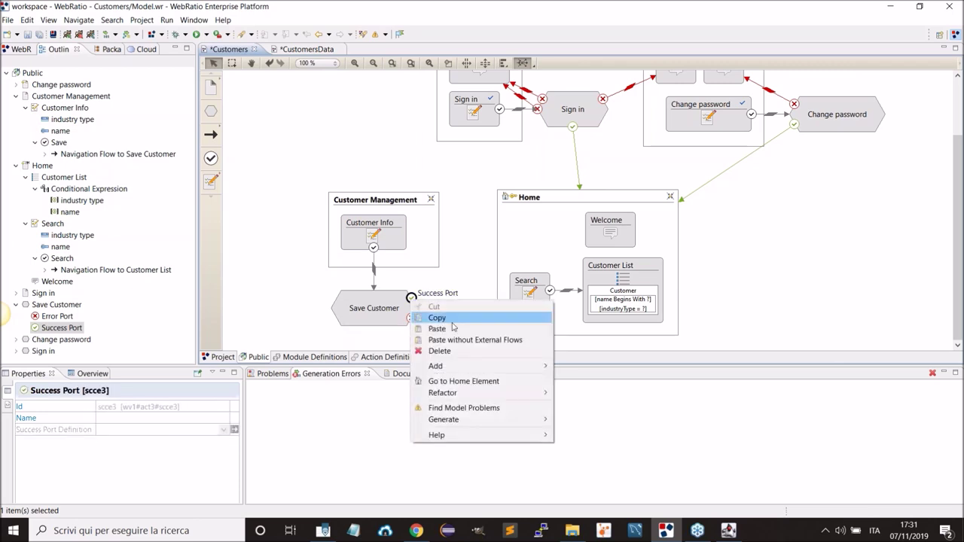
mouse_move(454, 368)
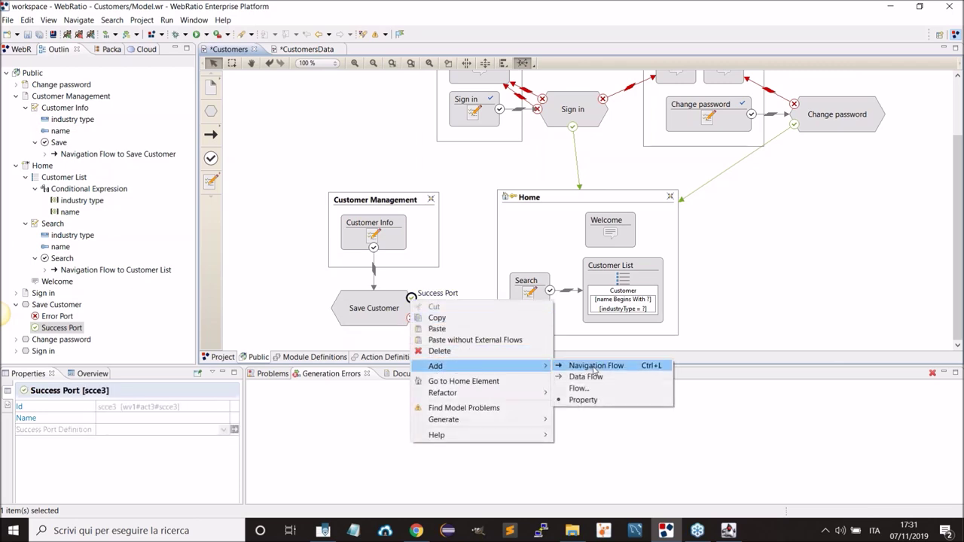
click(595, 366)
click(515, 243)
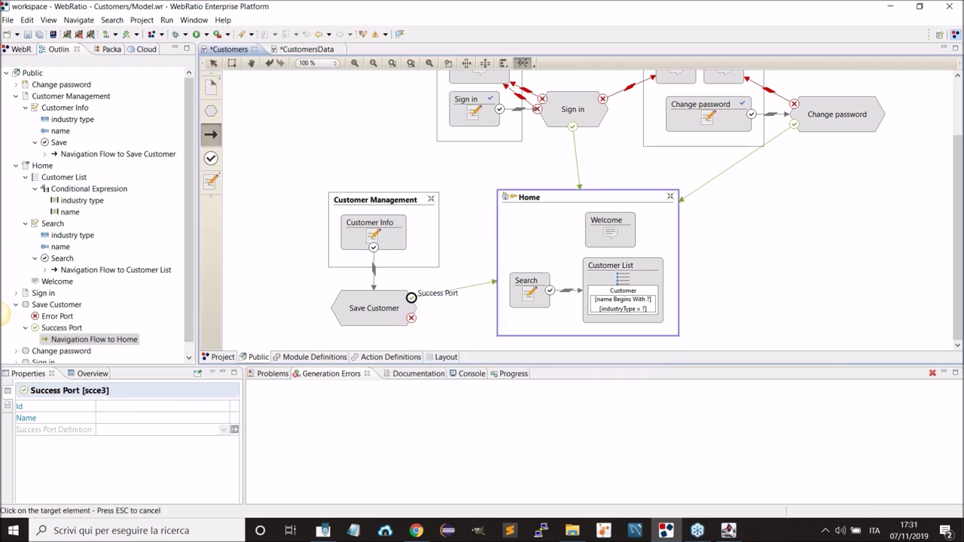
Add a navigation flow from the Save Customer action's error port back to the Customer Management page.
click(411, 318)
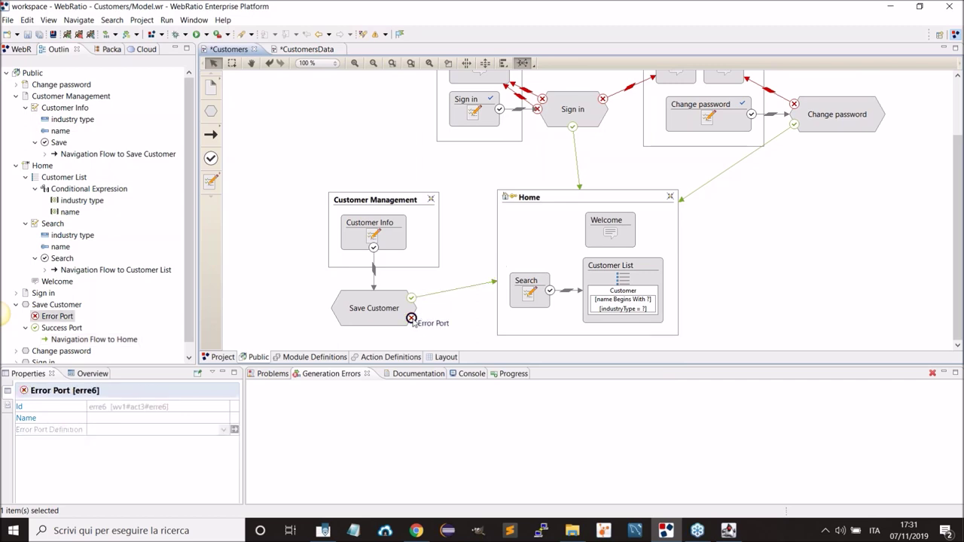
right_click(412, 320)
mouse_move(444, 385)
click(592, 384)
click(425, 254)
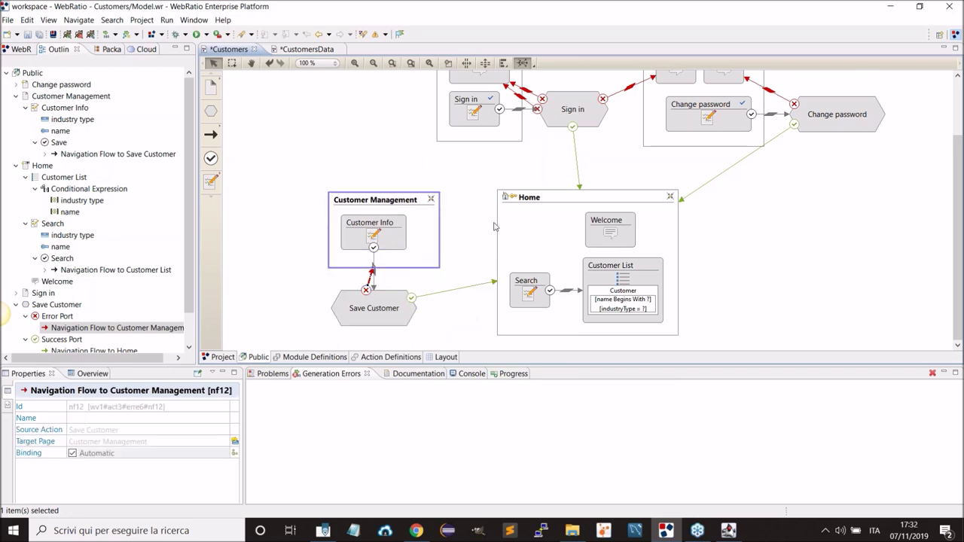
Add a navigation flow from the Home page's Search form to the Customer Management page and name its event New.
right_click(522, 295)
mouse_move(651, 358)
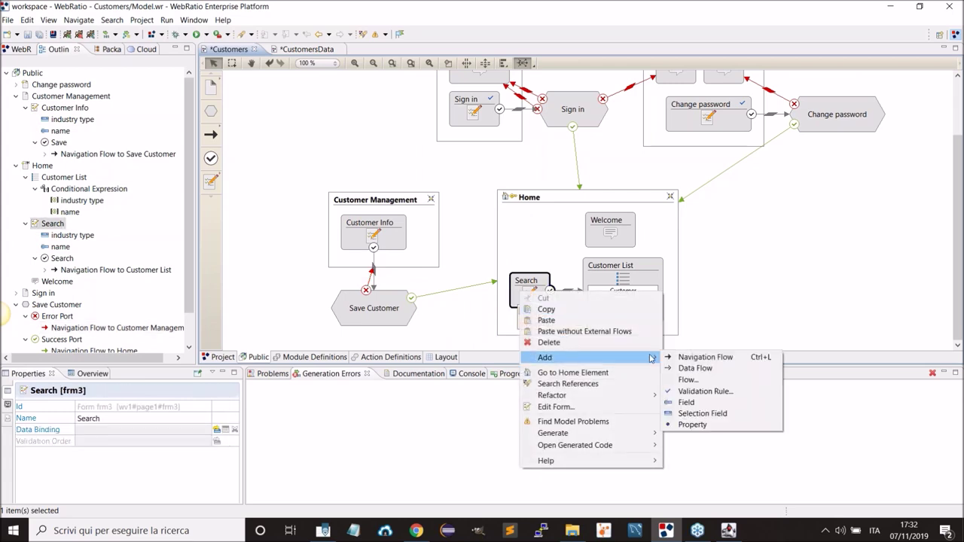
click(705, 357)
click(418, 249)
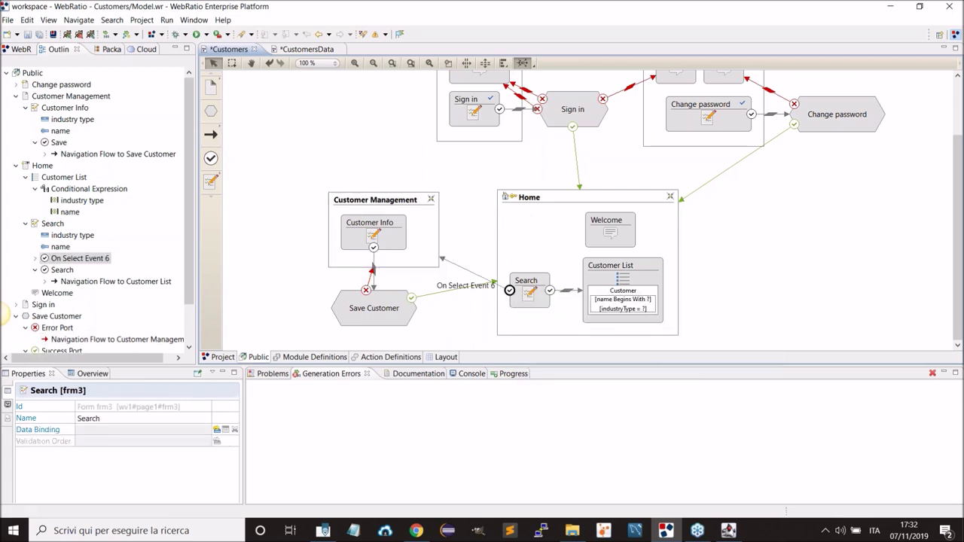
text(New)
key(Return)
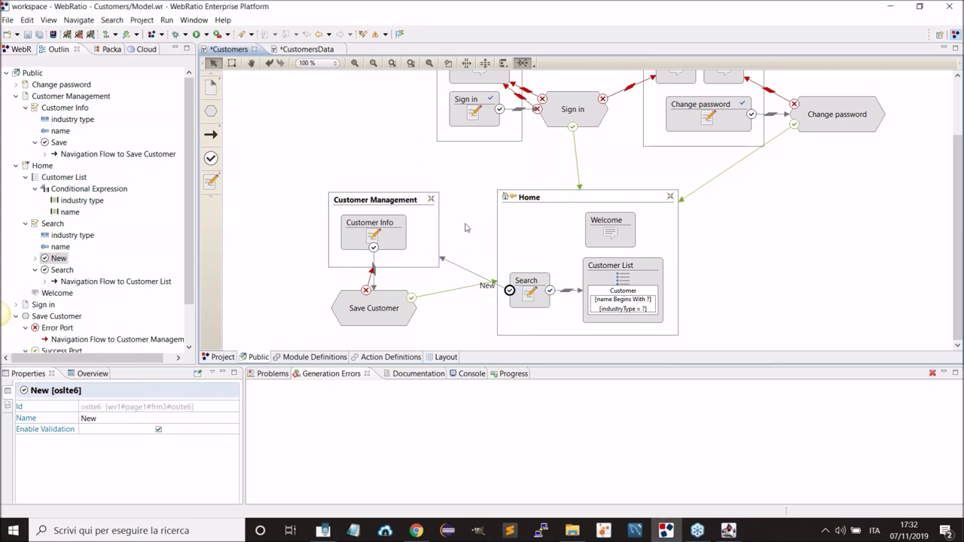
Add a Mandatory validation rule to the name field of the Customer Info form.
click(380, 238)
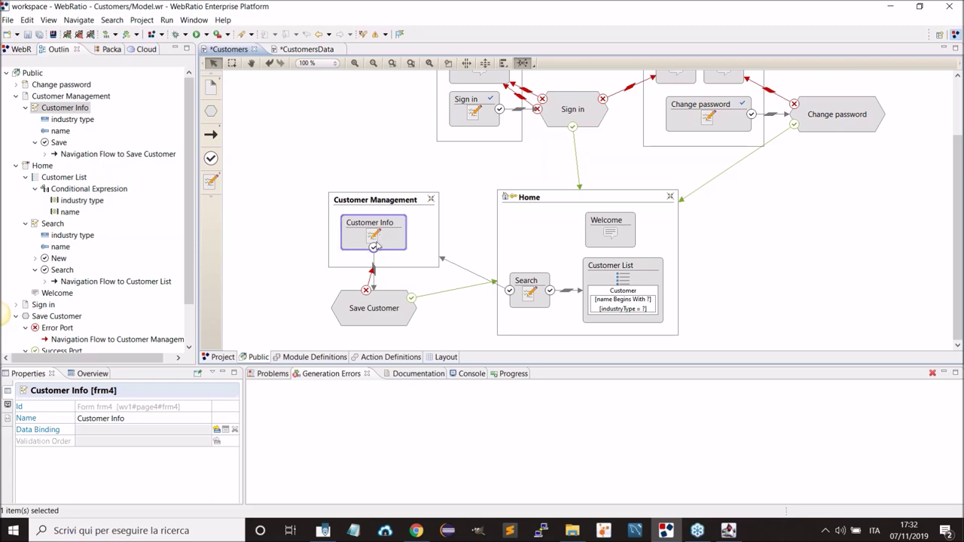
click(59, 133)
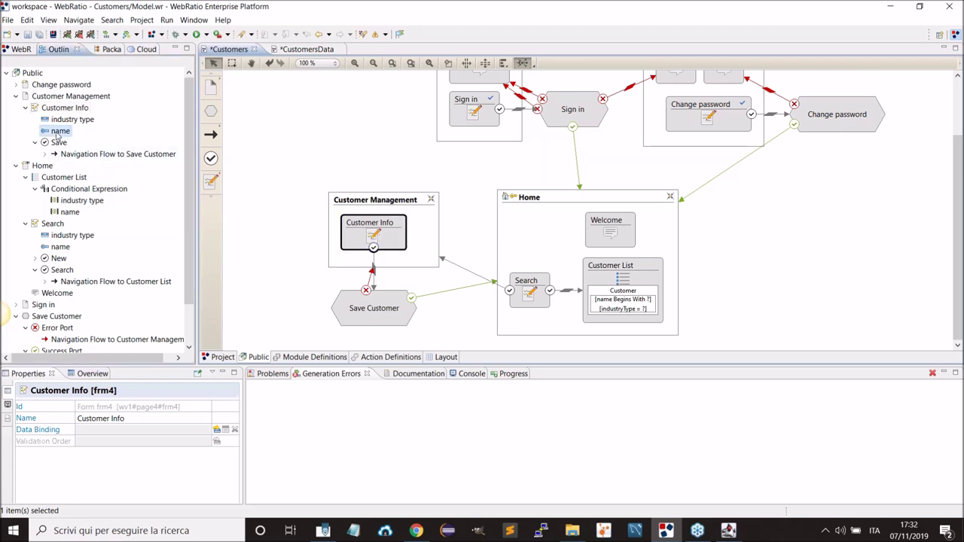
right_click(58, 133)
mouse_move(105, 199)
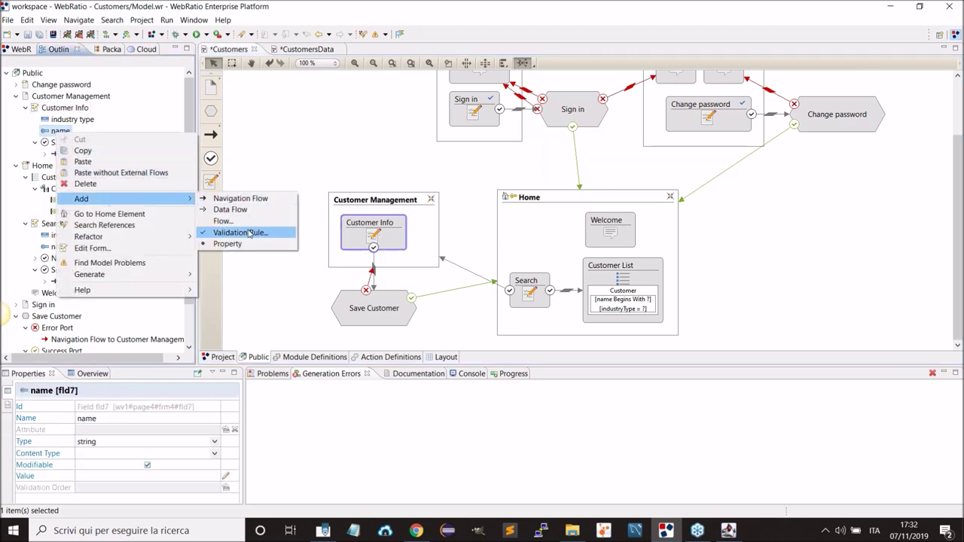
click(250, 233)
click(369, 229)
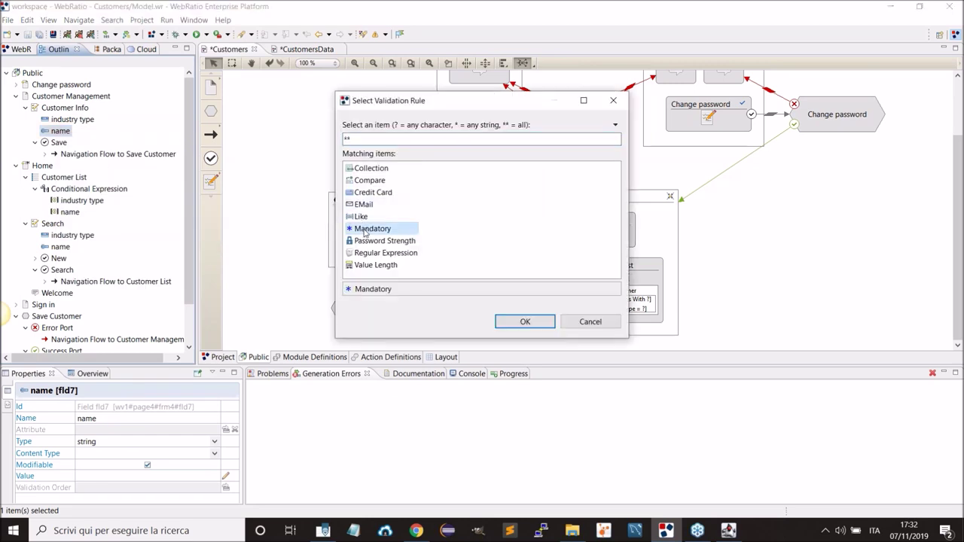
click(519, 321)
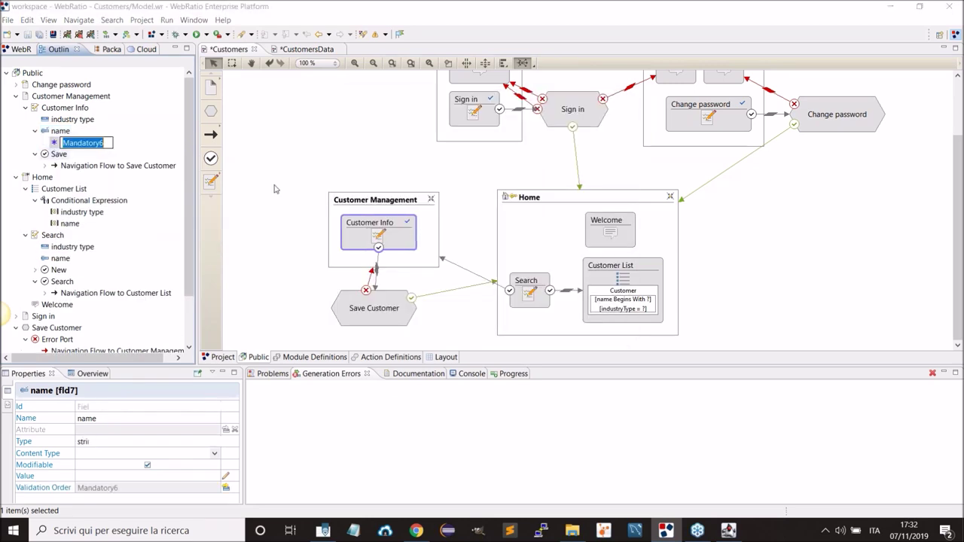
key(Return)
Open the Customer Management page's layout and place a Card widget below its heading.
click(391, 216)
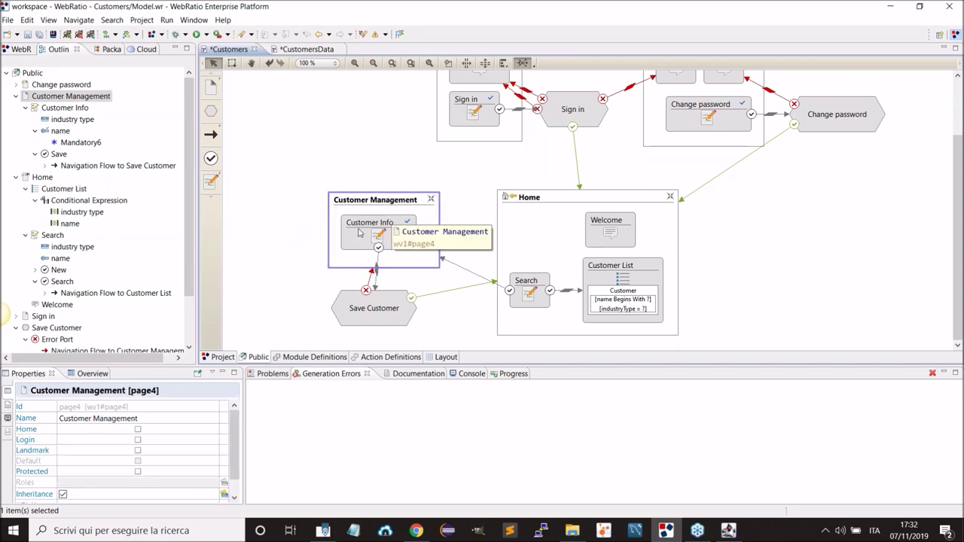
click(444, 357)
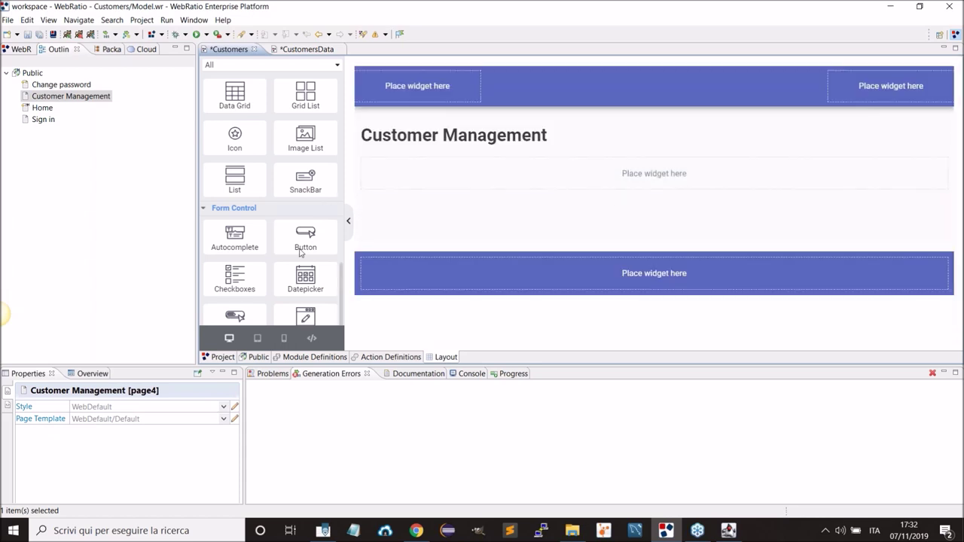
scroll(301, 243, up, 3)
drag(305, 210, 421, 189)
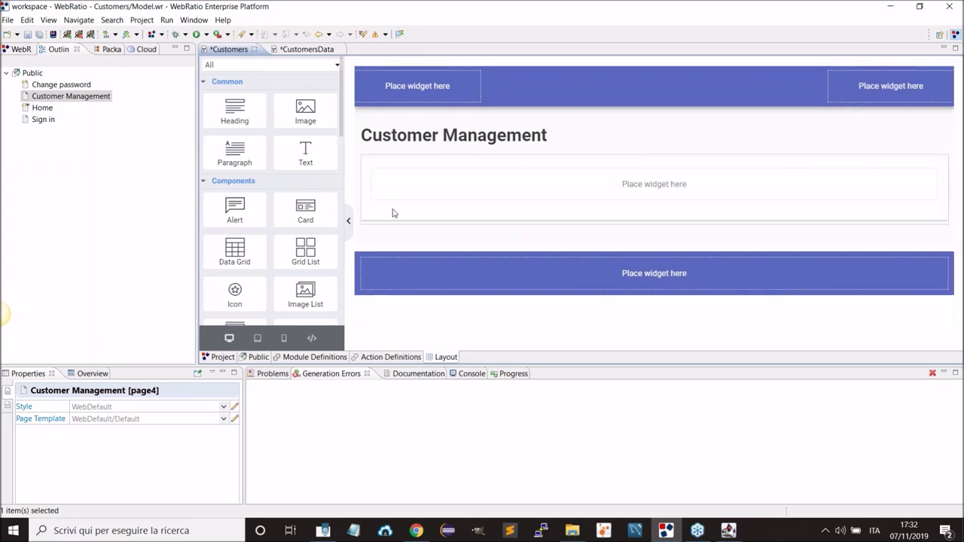
Place an Input widget inside the card and set its field to the Customer Info form's name.
scroll(258, 232, down, 2)
scroll(258, 232, down, 2)
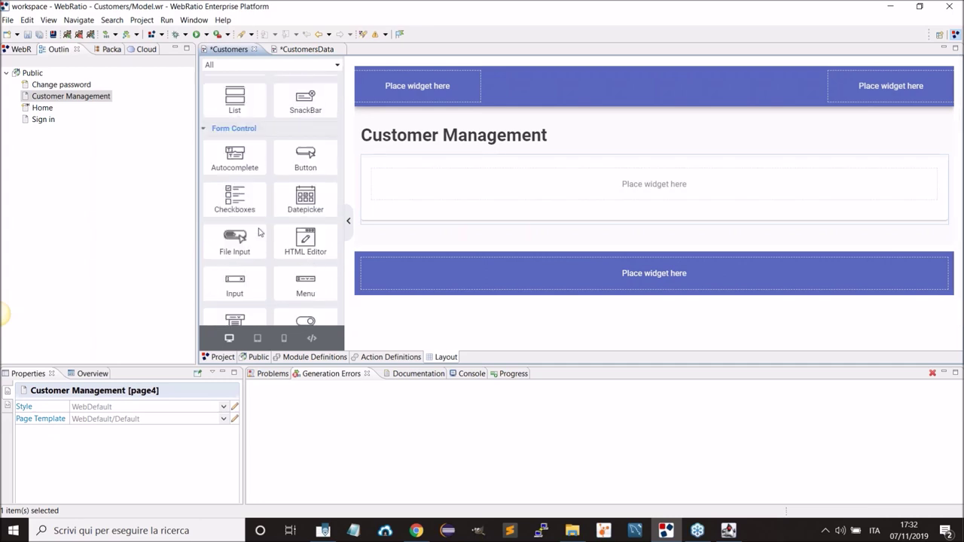
scroll(237, 260, down, 1)
drag(231, 201, 460, 198)
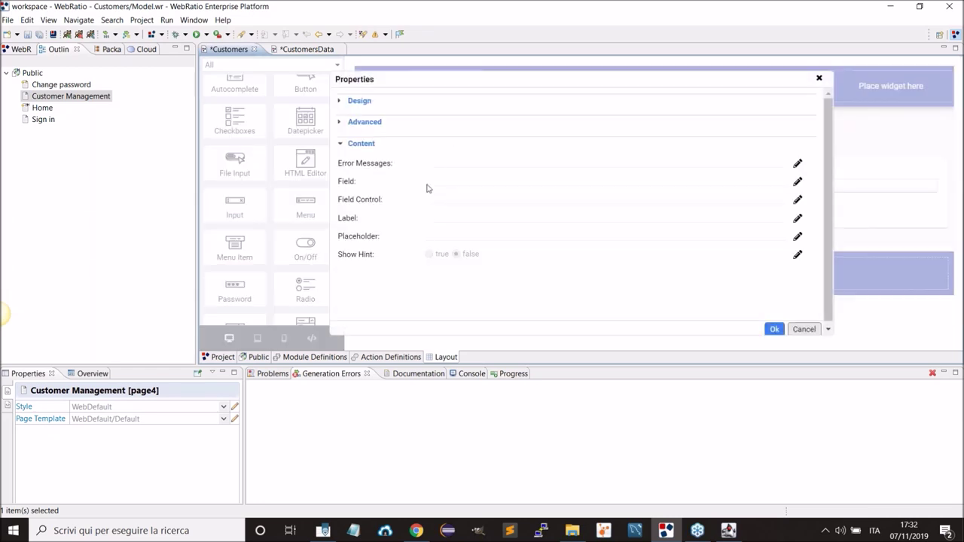
click(427, 188)
click(446, 209)
click(475, 236)
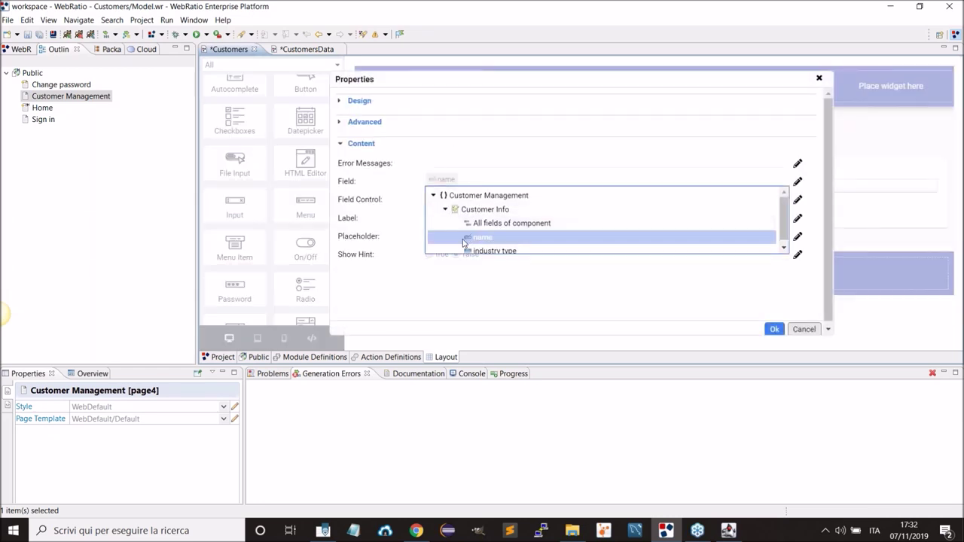
click(773, 330)
Place a Select widget below the name input and set its selection field to industry type from Customer Info.
scroll(254, 237, down, 2)
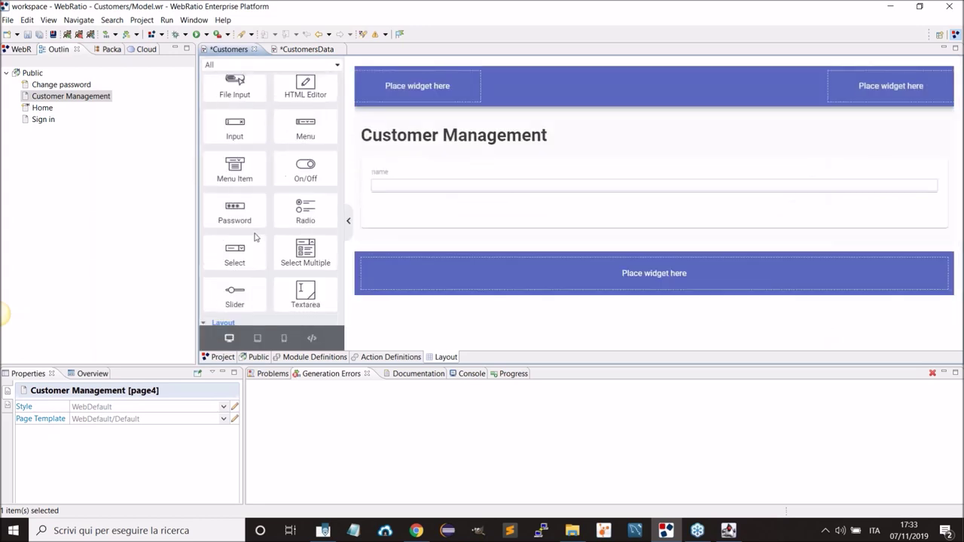
drag(234, 251, 414, 211)
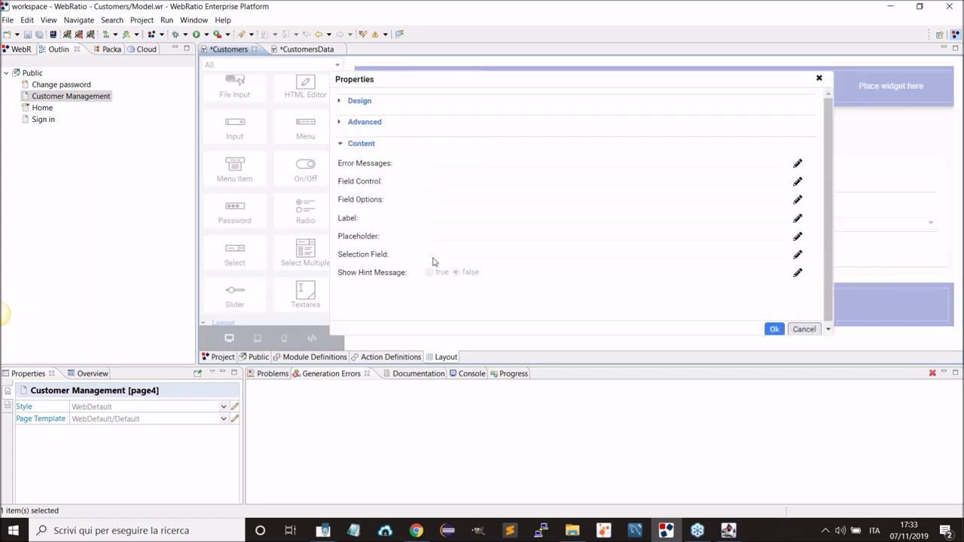
click(434, 258)
click(444, 281)
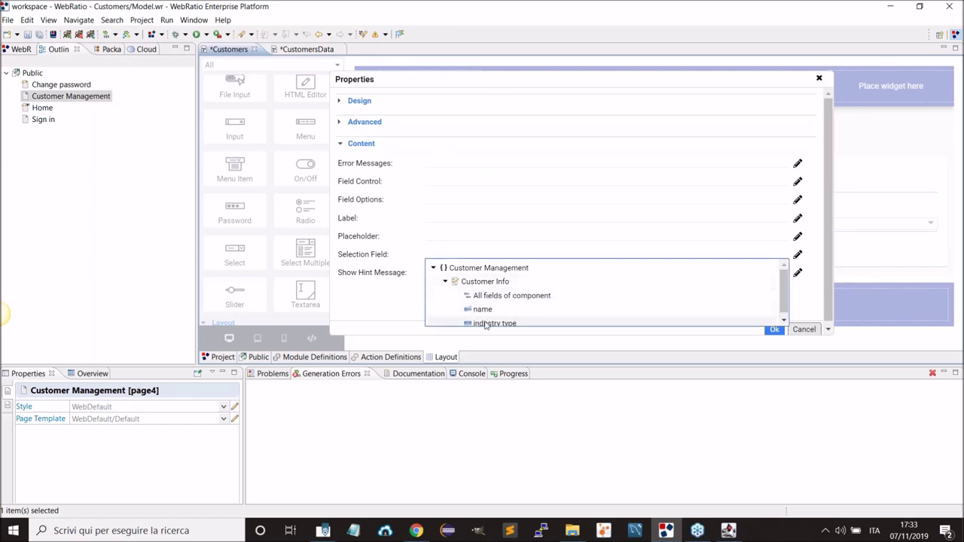
click(486, 324)
click(397, 297)
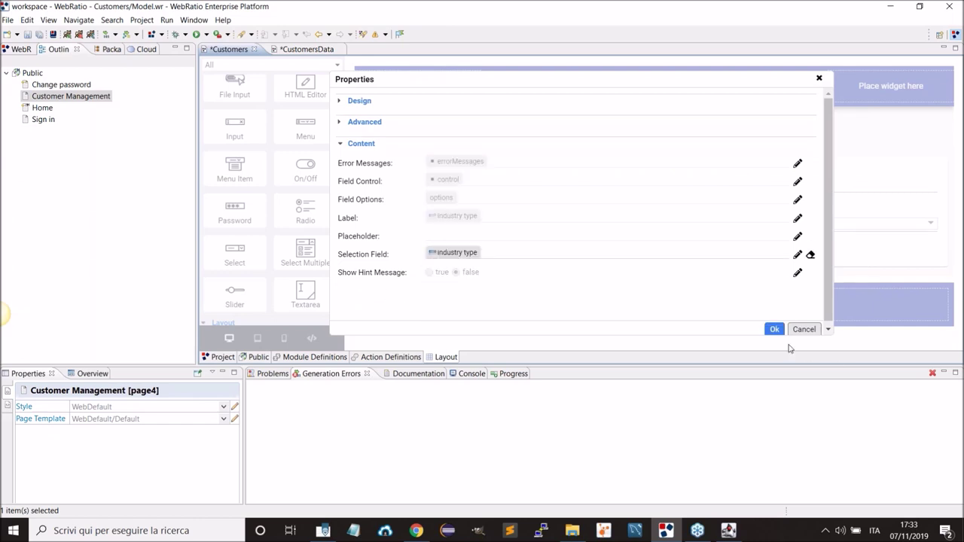
click(774, 329)
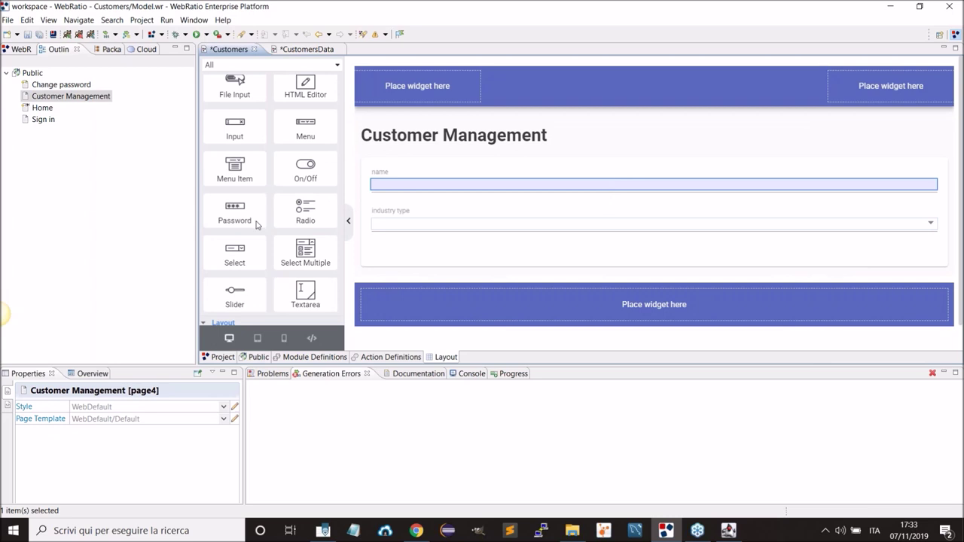
Place a Button below the industry type selector in the card and link it to the Customer Info form's Save event.
scroll(260, 192, up, 5)
drag(309, 237, 407, 254)
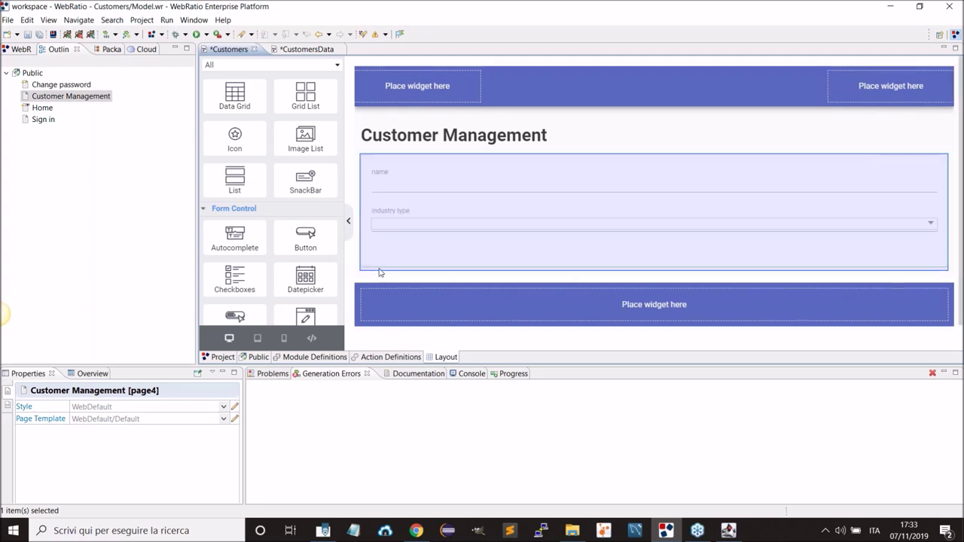
double_click(398, 260)
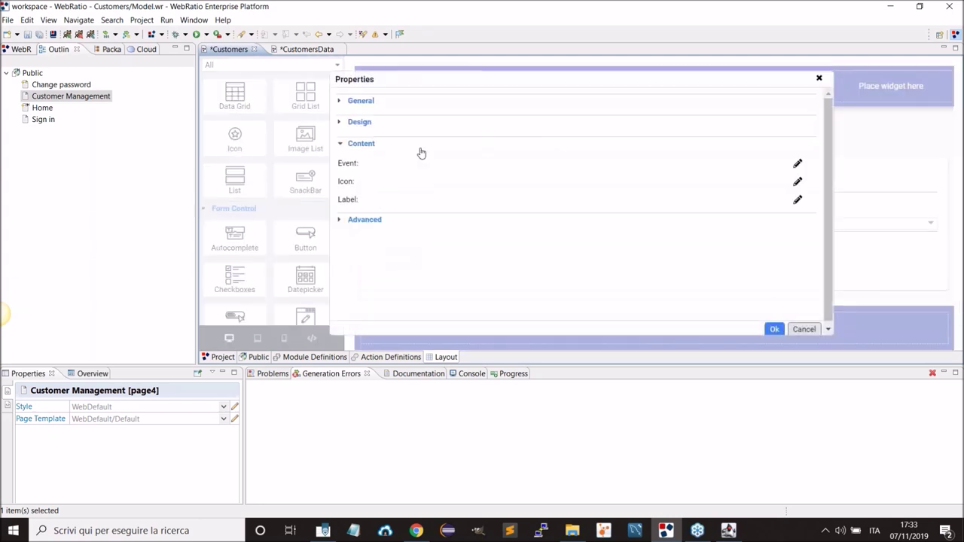
click(423, 163)
click(445, 205)
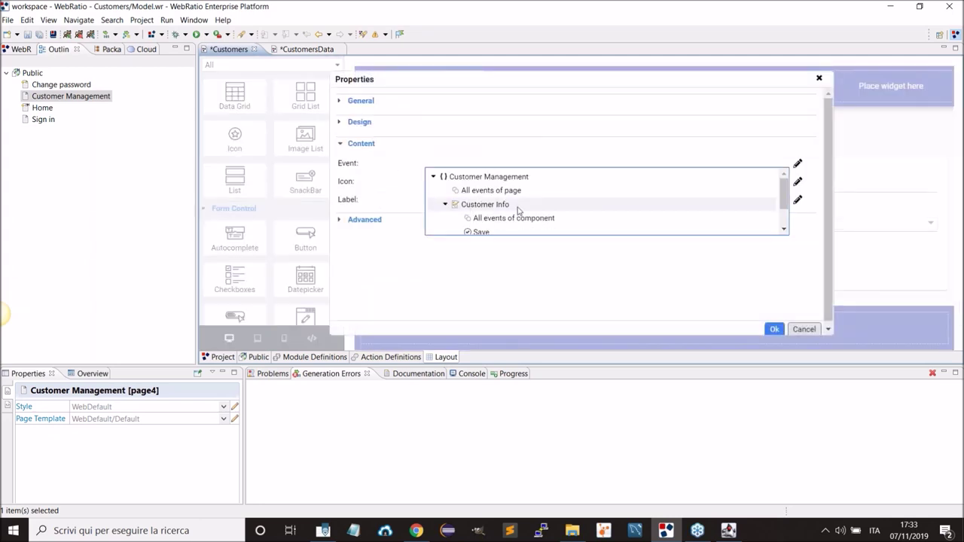
click(484, 231)
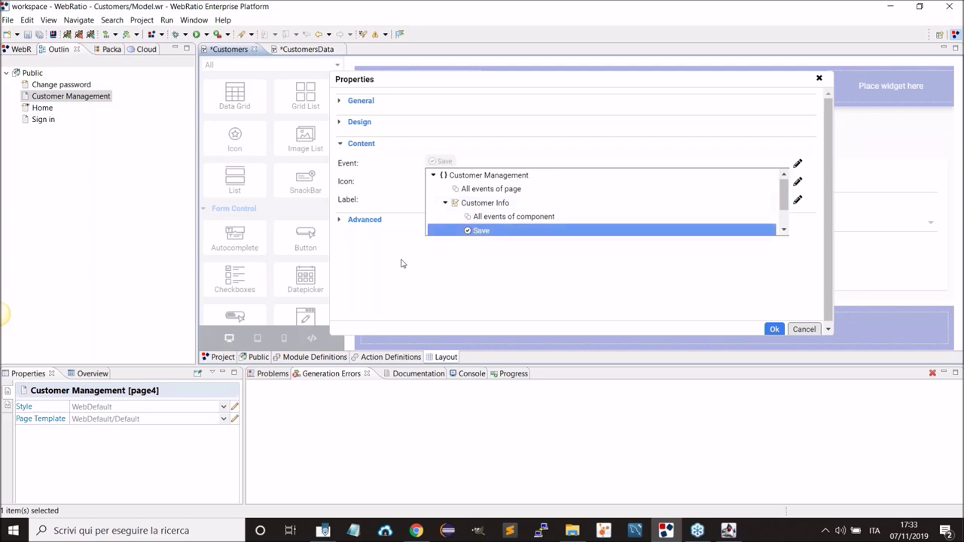
click(774, 329)
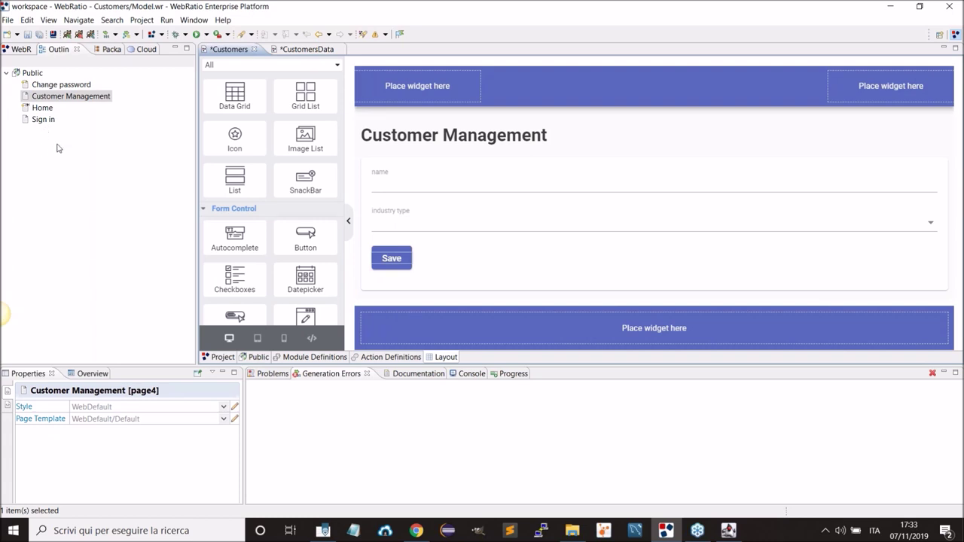
Place a Button above the customer list in the Home page's layout and link it to the New event.
click(42, 109)
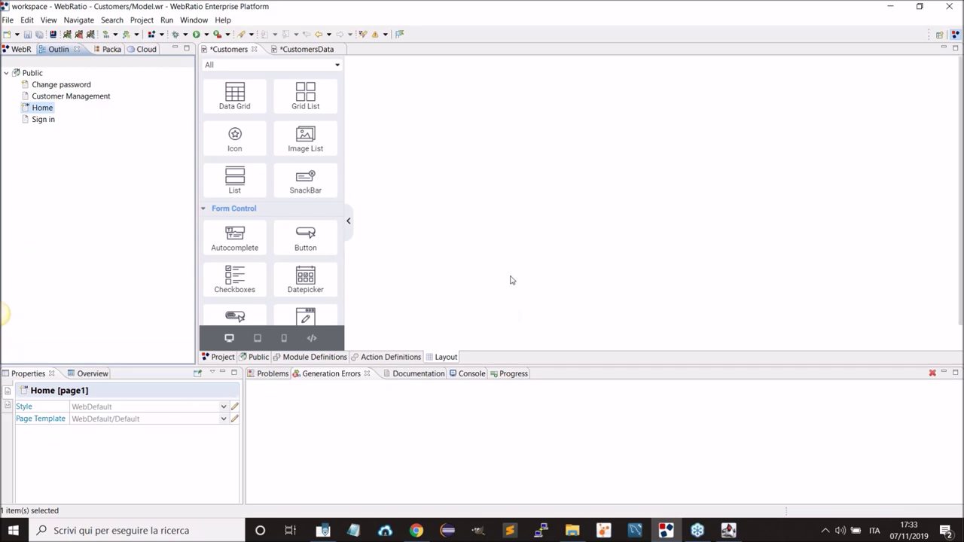
drag(316, 250, 435, 201)
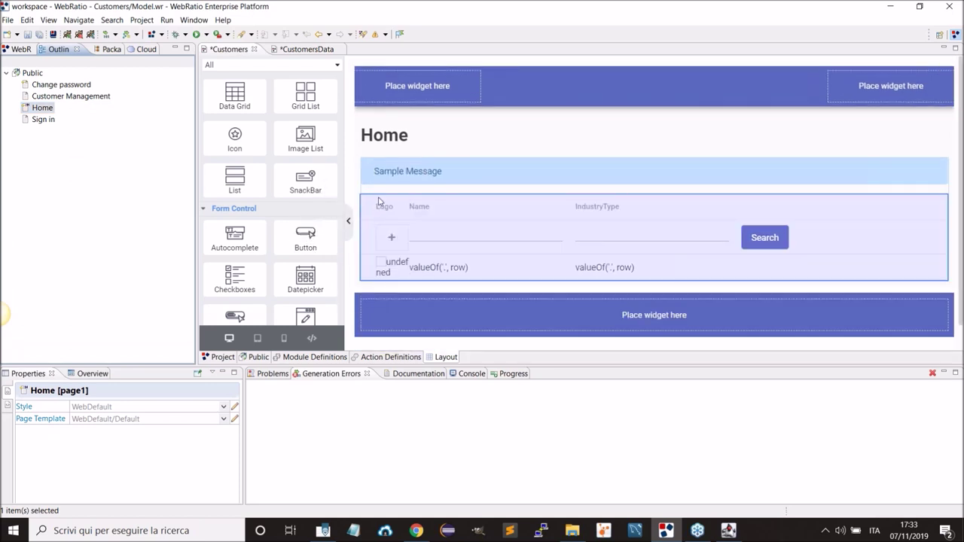
double_click(390, 212)
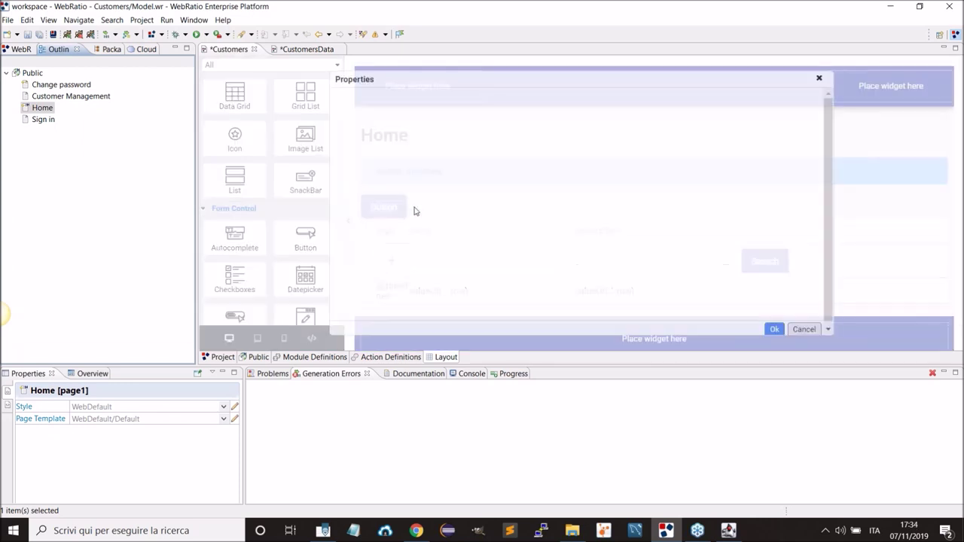
click(431, 166)
click(444, 205)
scroll(493, 208, down, 2)
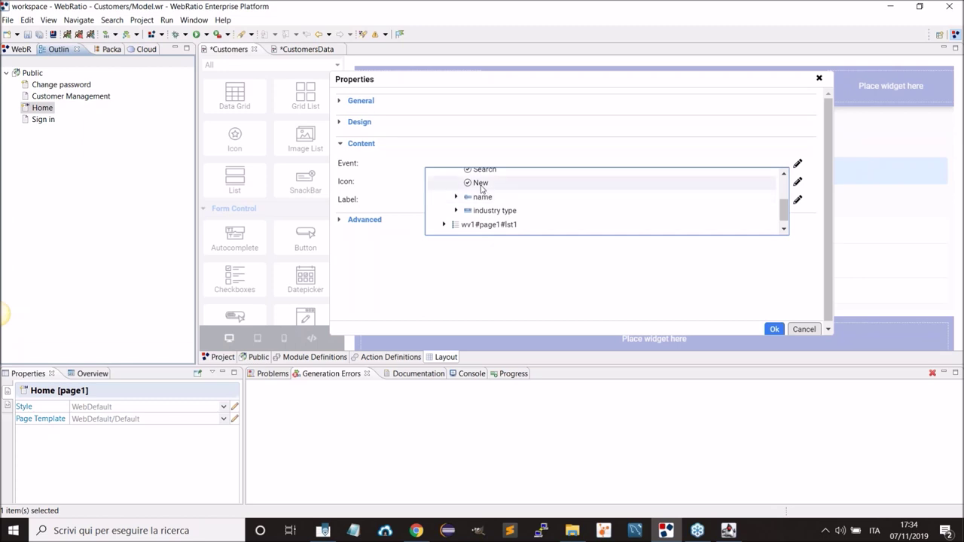
click(481, 184)
click(407, 285)
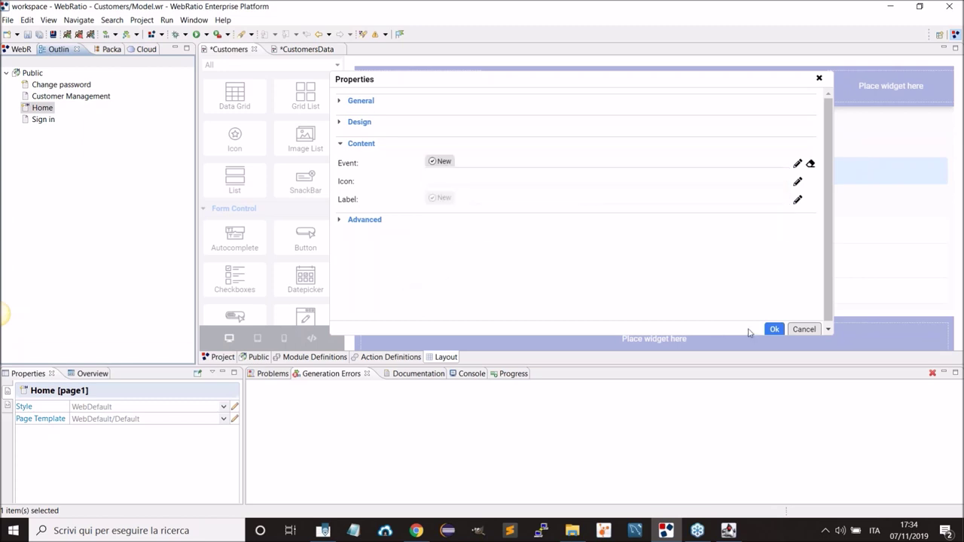
click(774, 329)
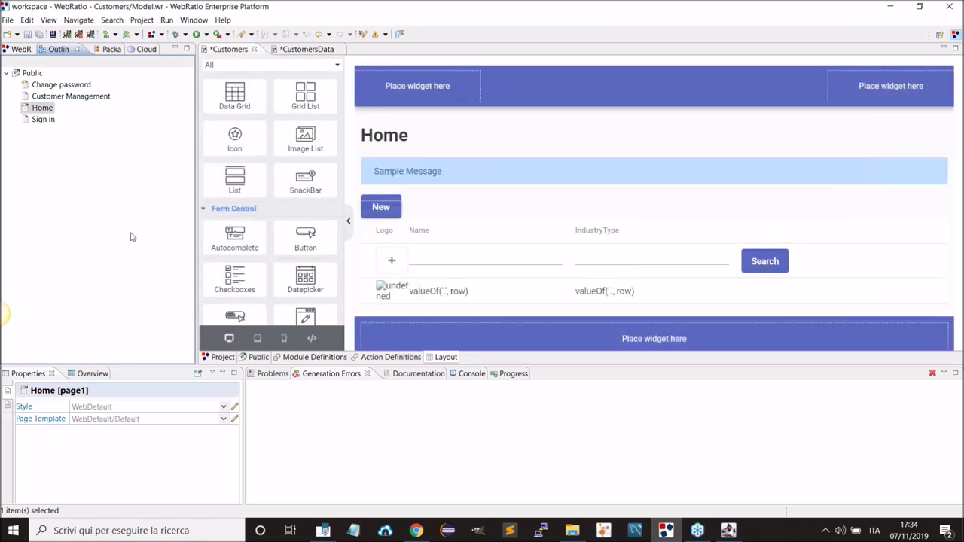
Generate the Customers web project, then switch to Chrome and reload the app's home page.
click(115, 34)
click(139, 58)
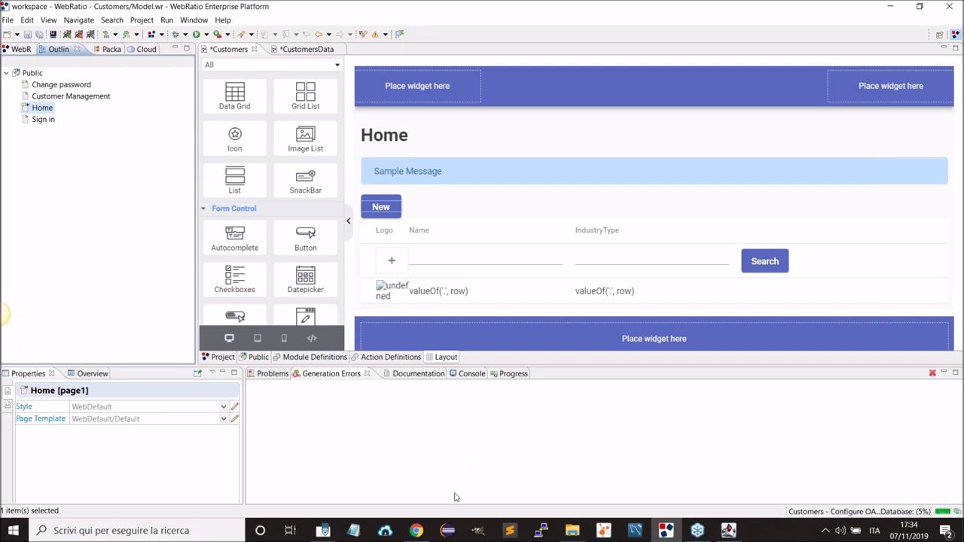
click(416, 530)
click(351, 32)
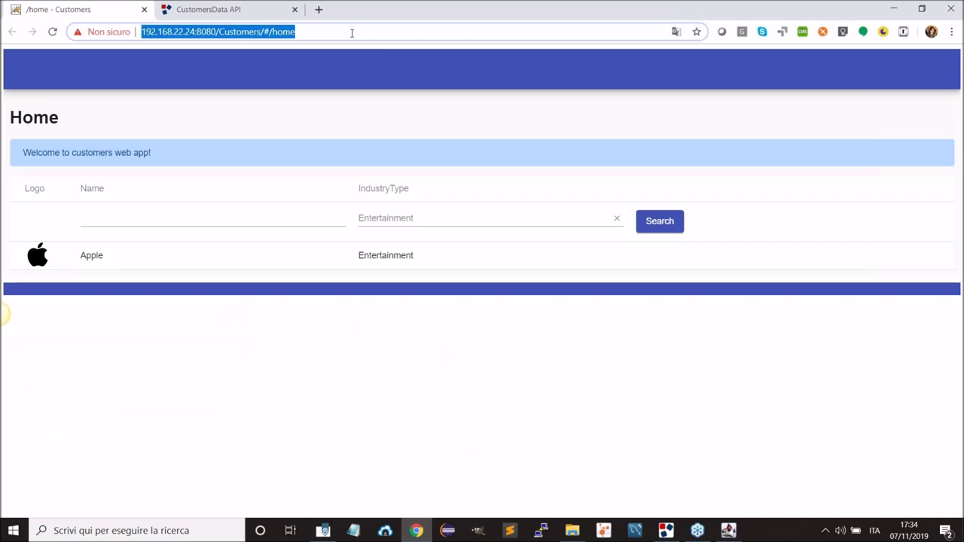
key(Return)
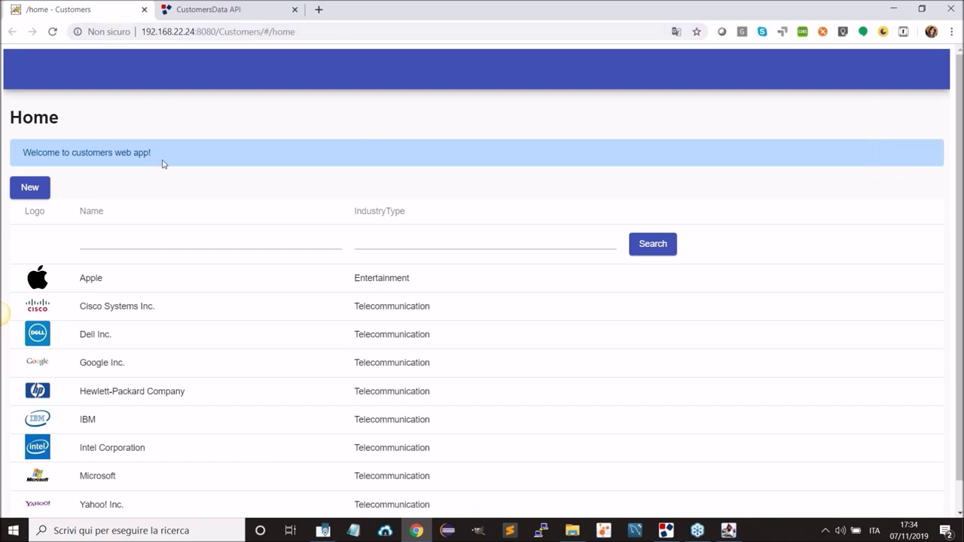
Create and save a new customer named WebRatio with industry type Education, and check the customer list on Home.
click(31, 189)
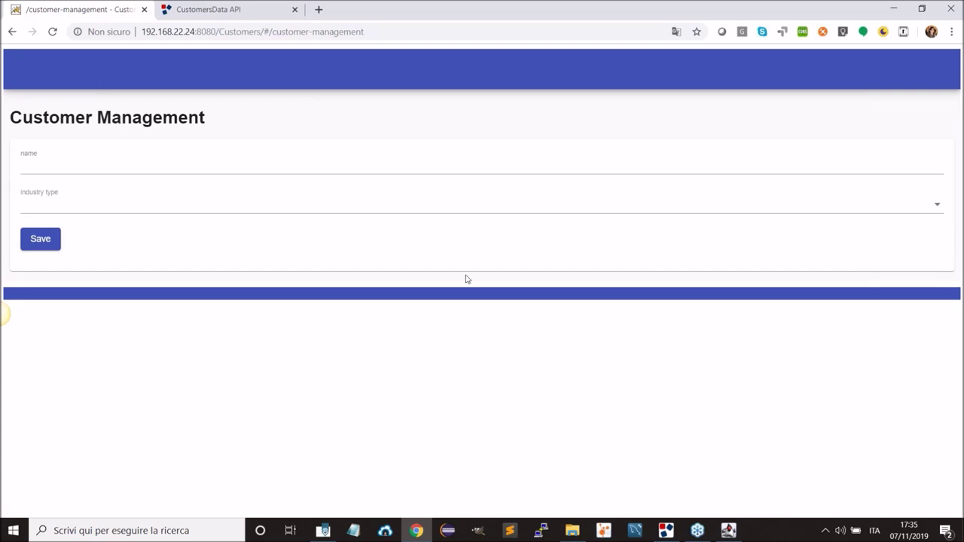
click(119, 167)
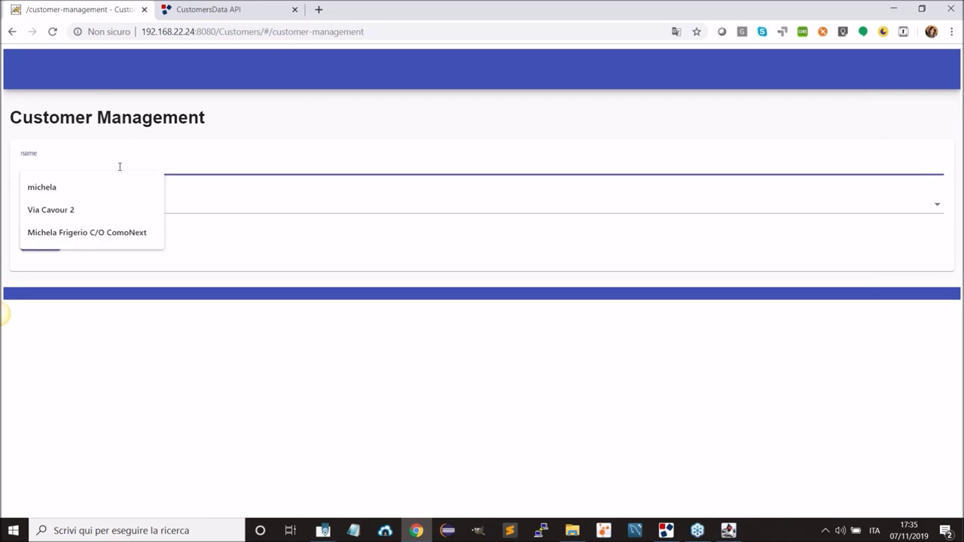
text(WebRatio)
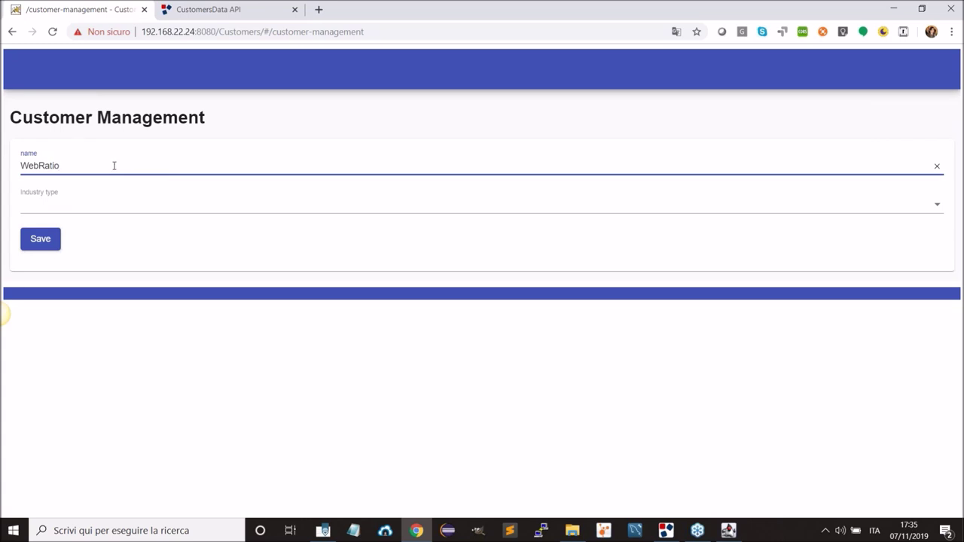
click(120, 208)
click(81, 256)
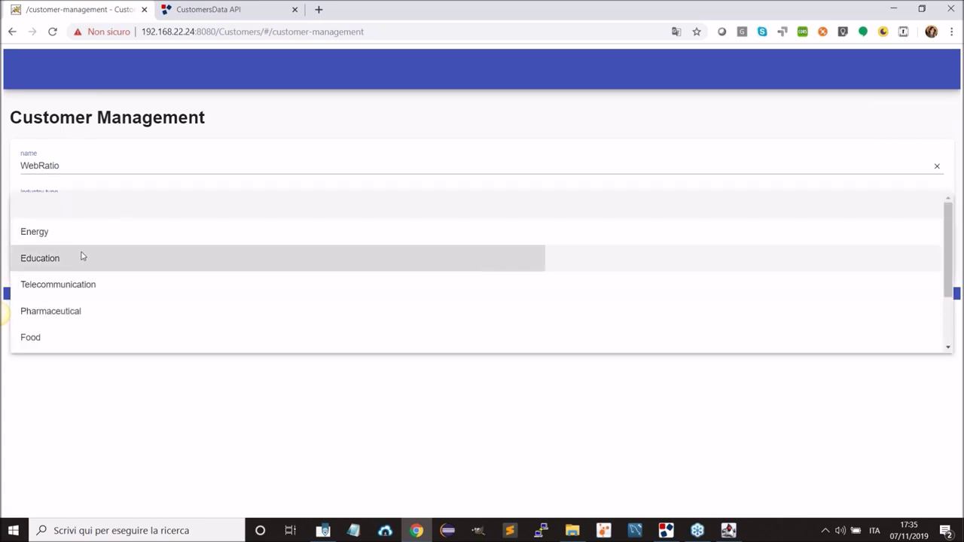
click(50, 250)
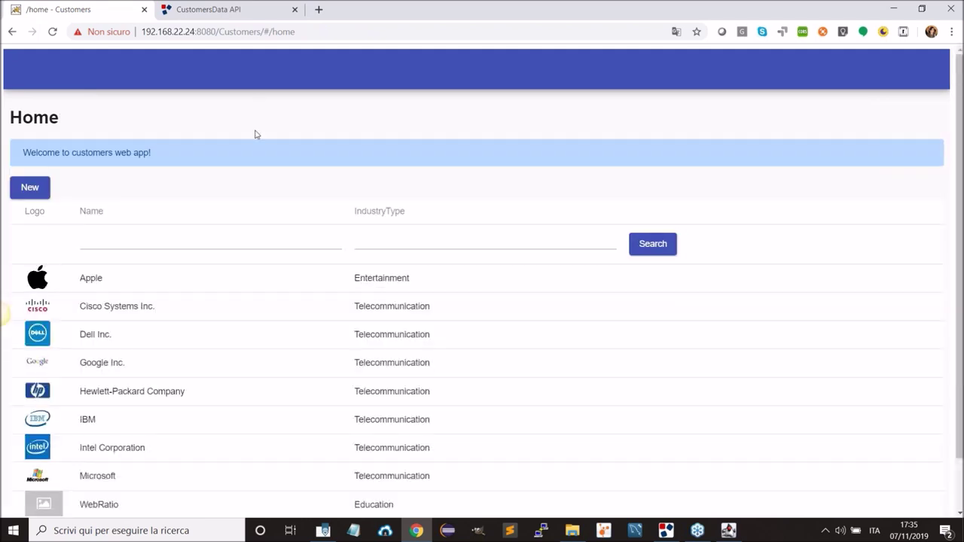
scroll(317, 140, down, 1)
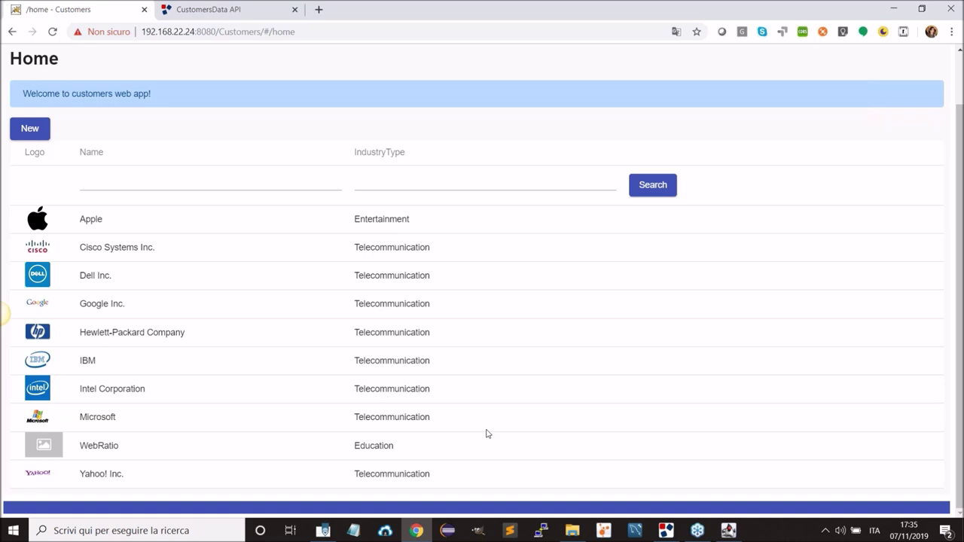
mouse_move(658, 532)
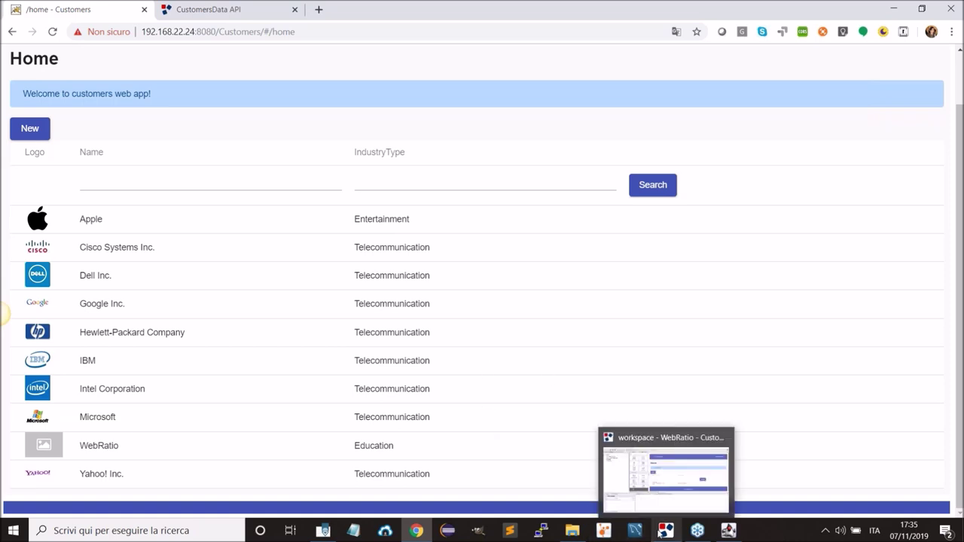